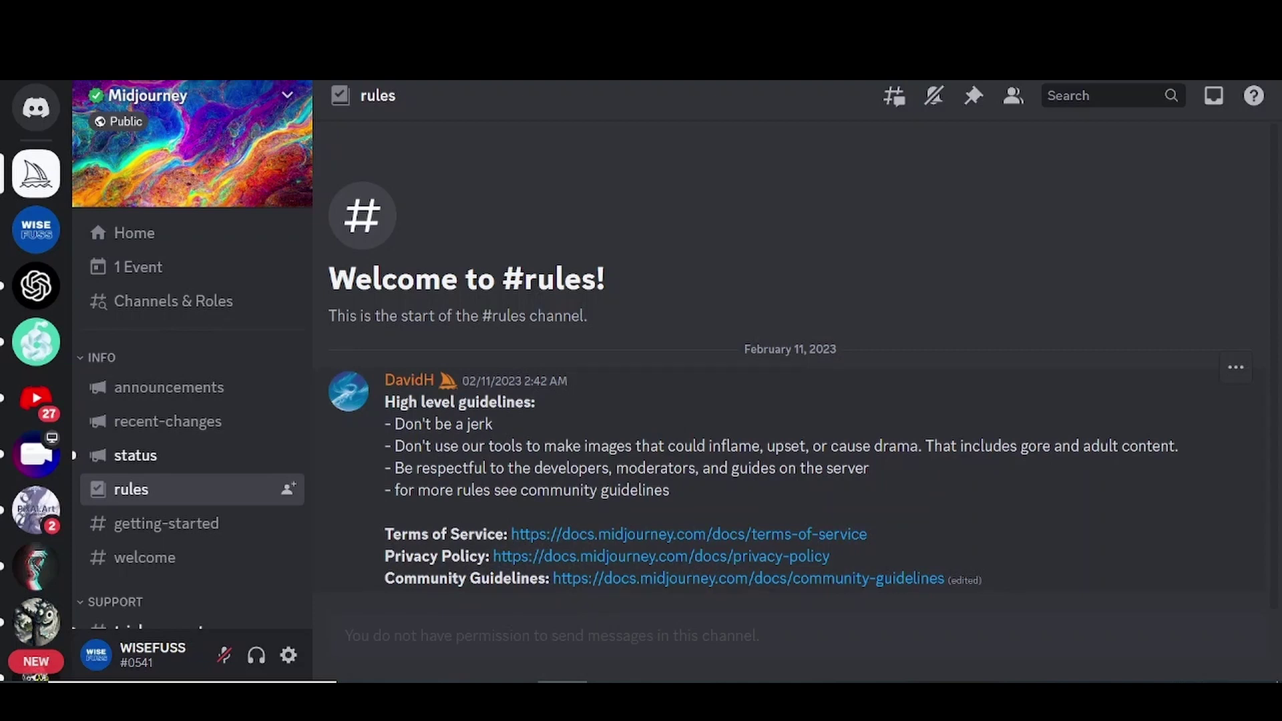
- Read through the high level guidelines in Midjourney's rules channel, highlighting each rule in turn
drag(393, 424, 497, 432)
drag(391, 446, 1195, 450)
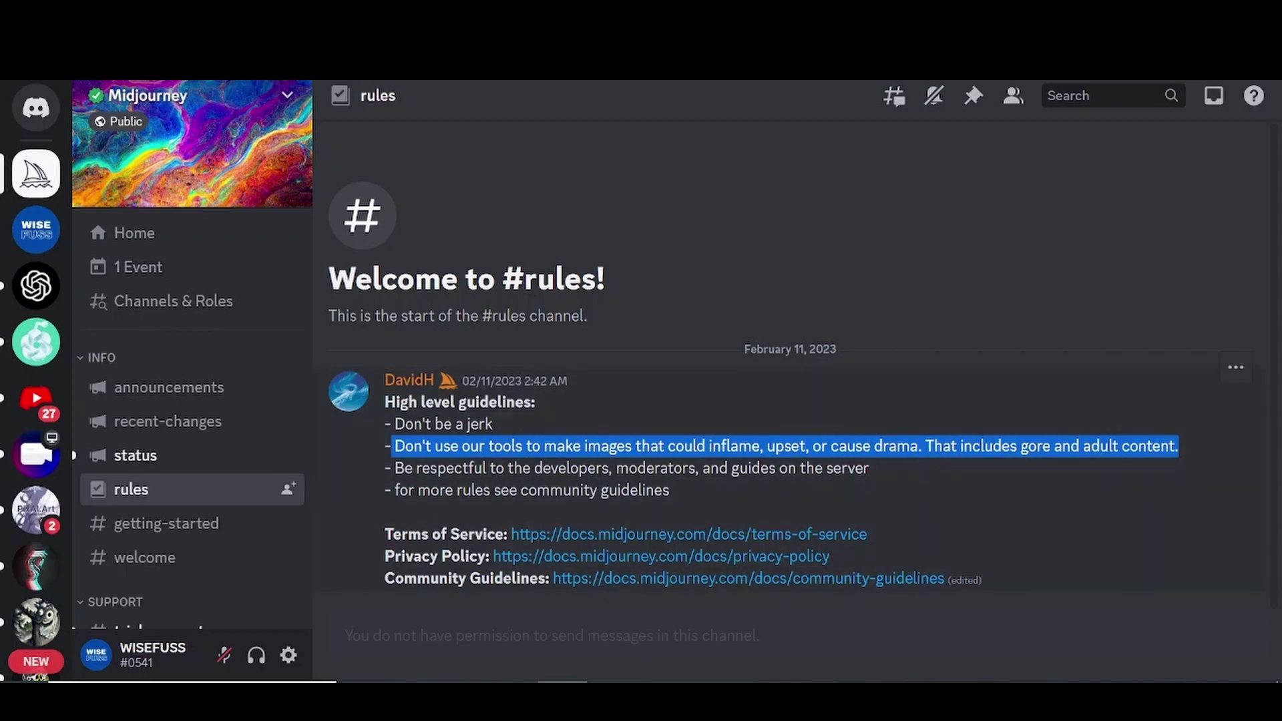
drag(391, 468, 874, 479)
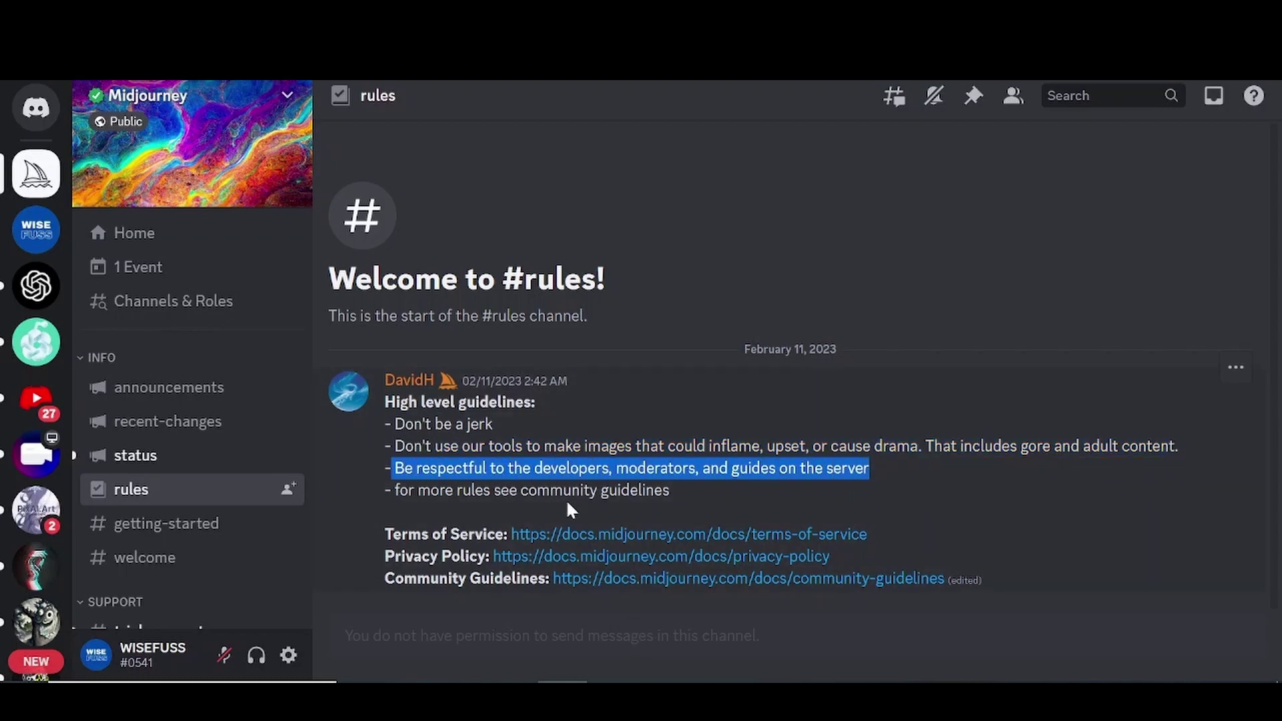
drag(393, 505, 700, 495)
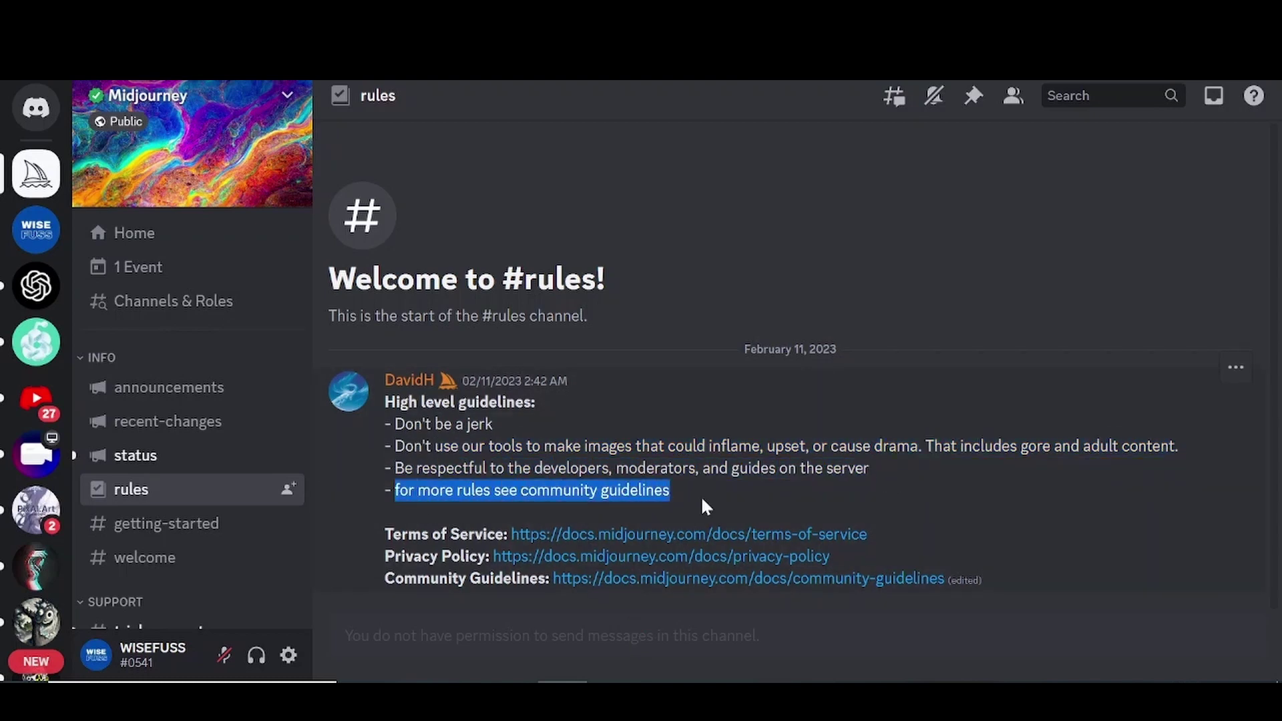
click(778, 498)
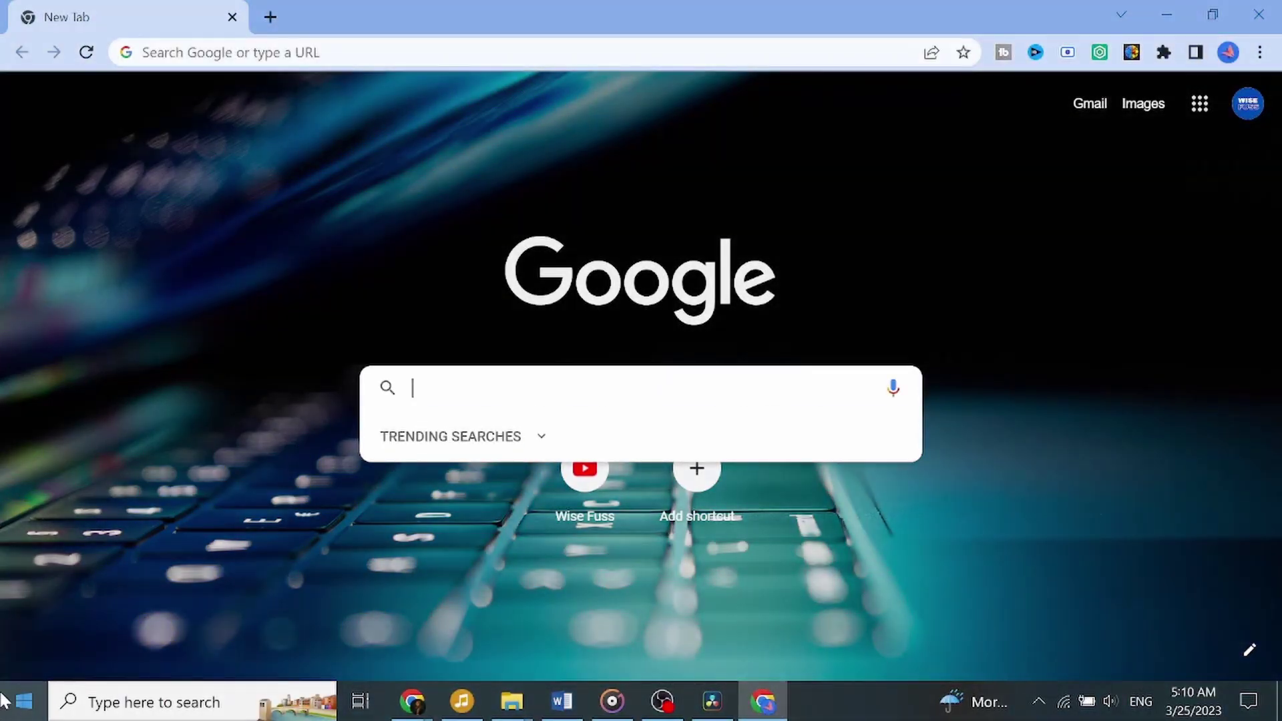
- Find the Midjourney website by searching Google for "midjourney" and join its Discord server through the beta invite
text(midjourney)
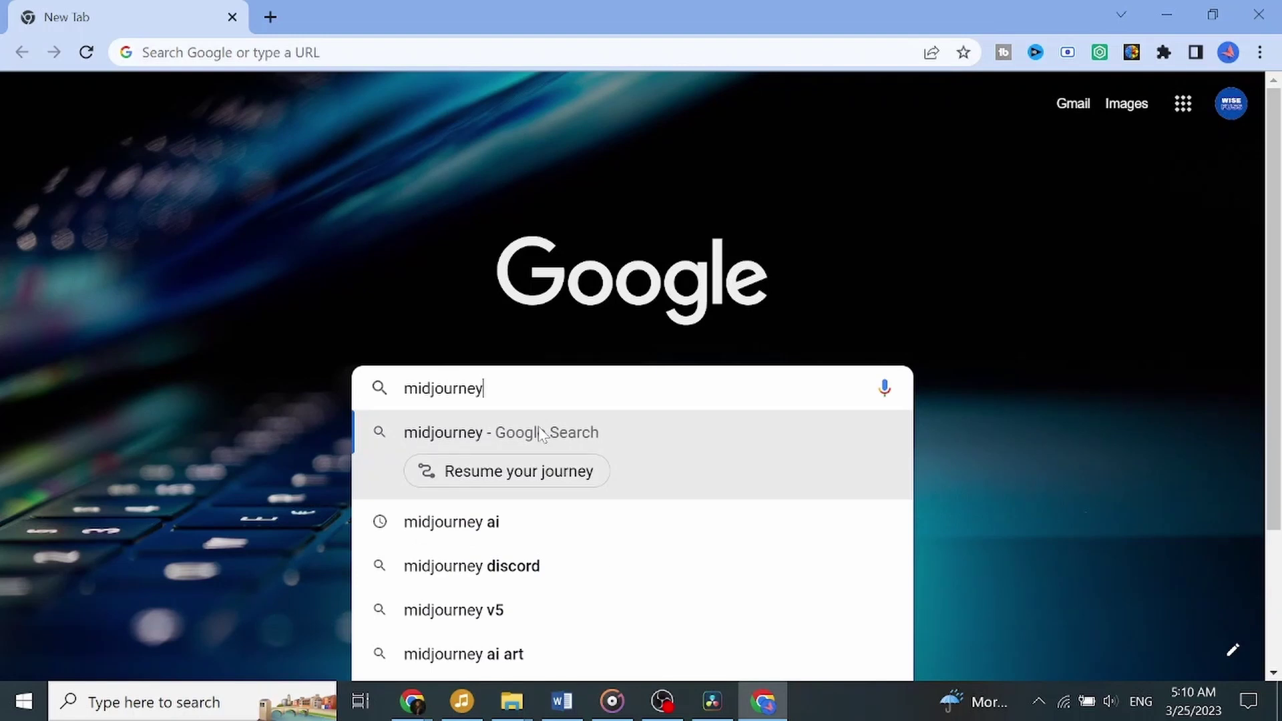
key(Return)
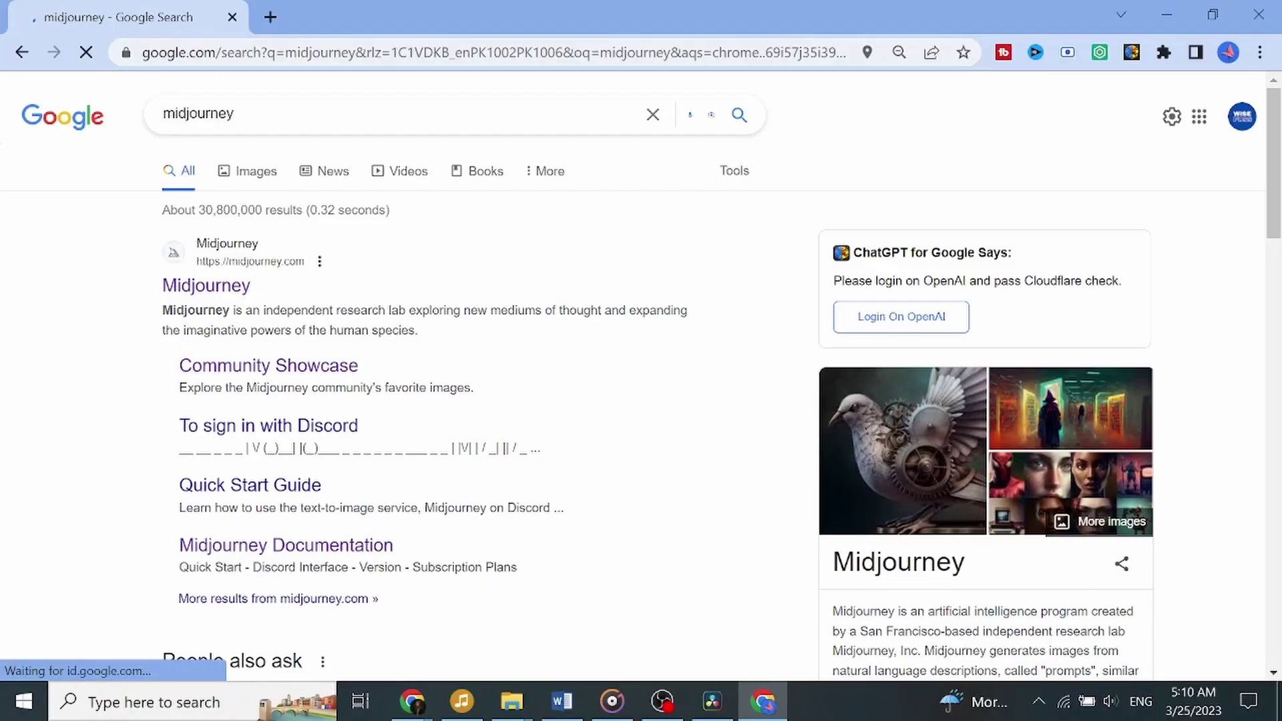
click(180, 284)
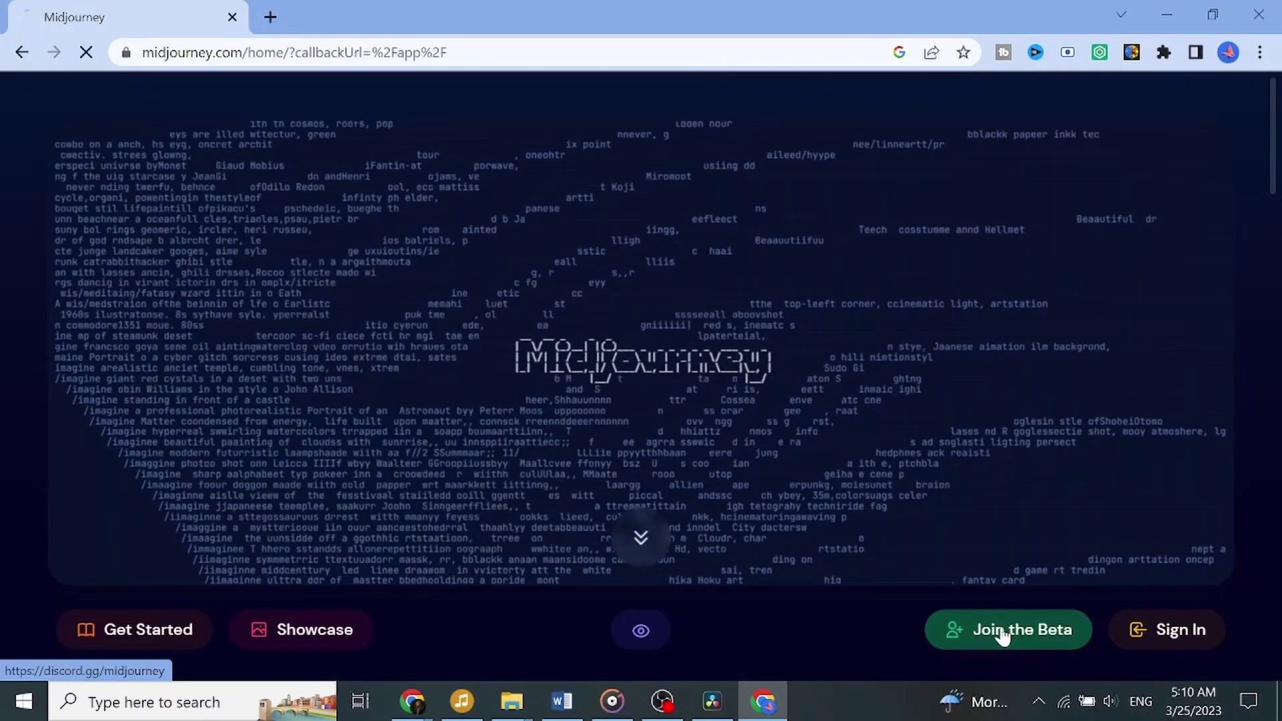
click(1004, 636)
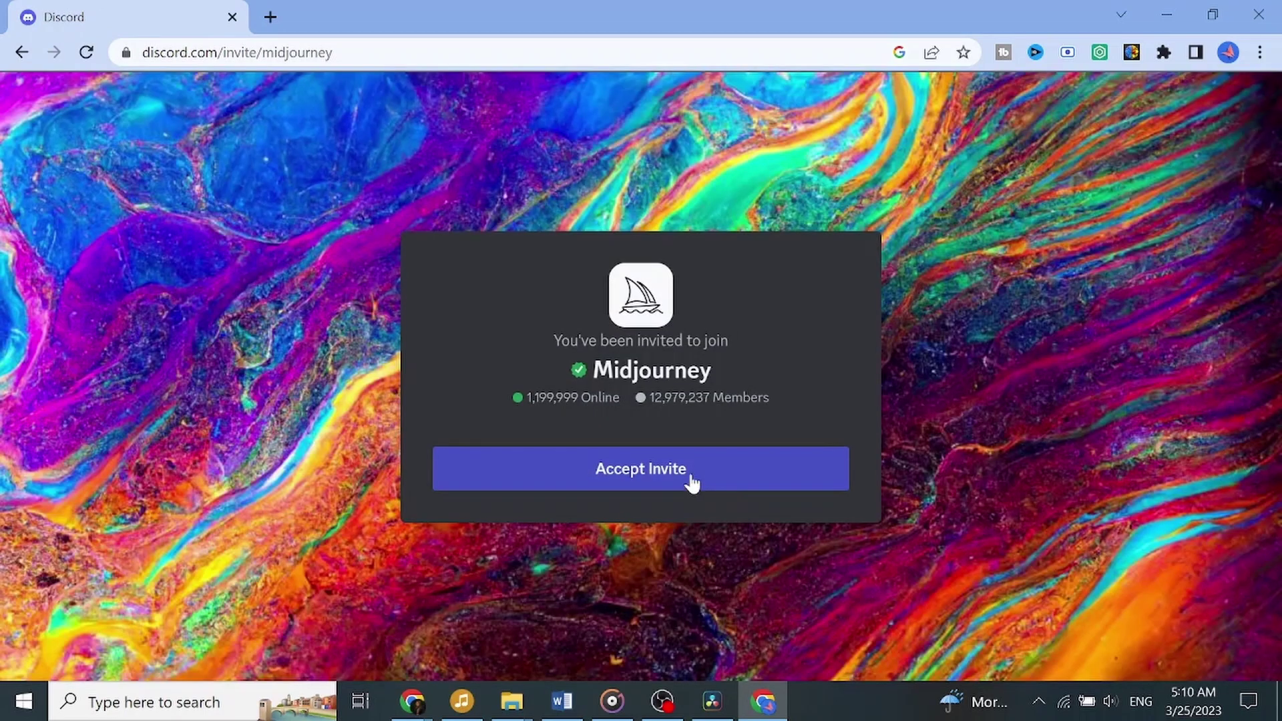
click(661, 477)
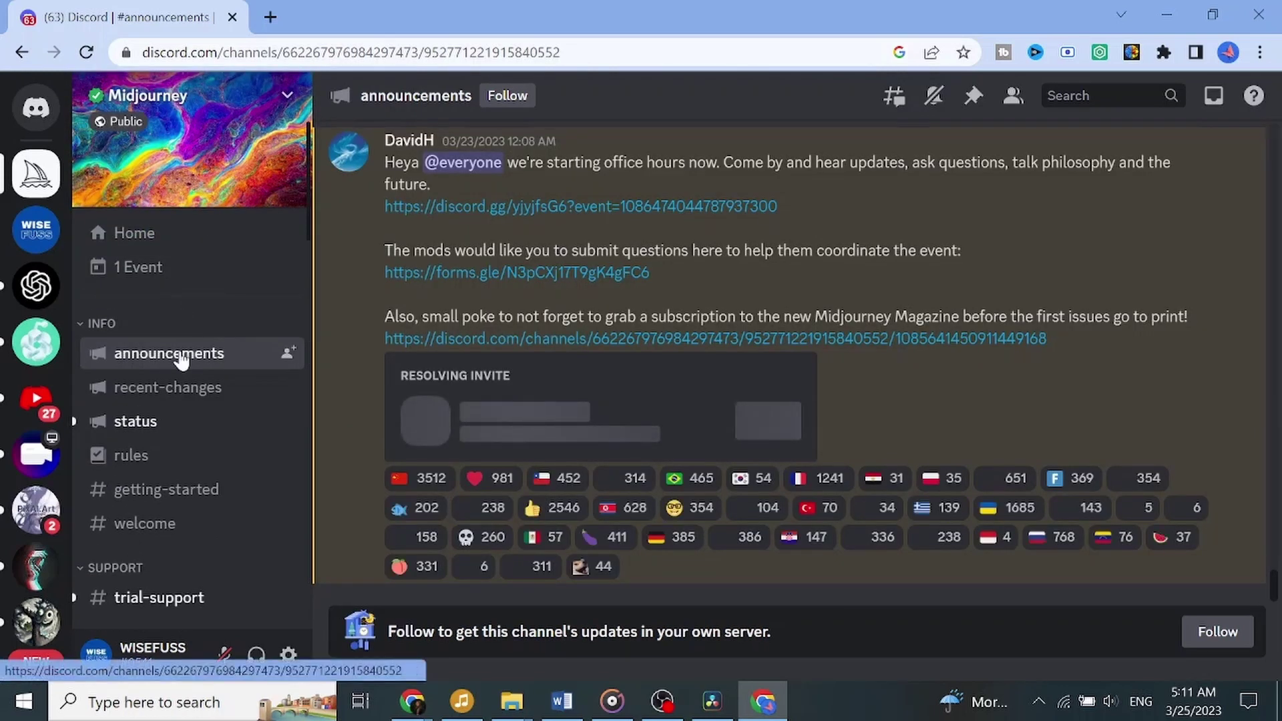
- Look through the recent-changes, status, rules, getting-started and welcome channels of the Midjourney server
click(200, 392)
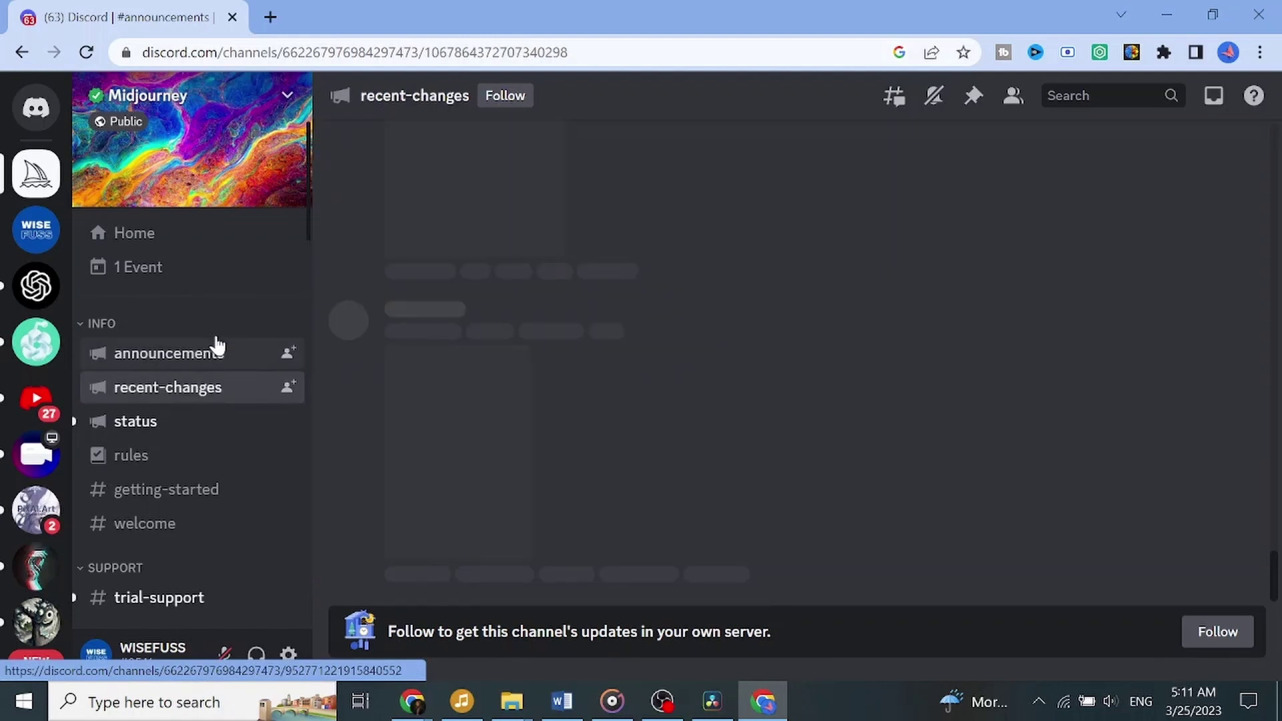
click(211, 422)
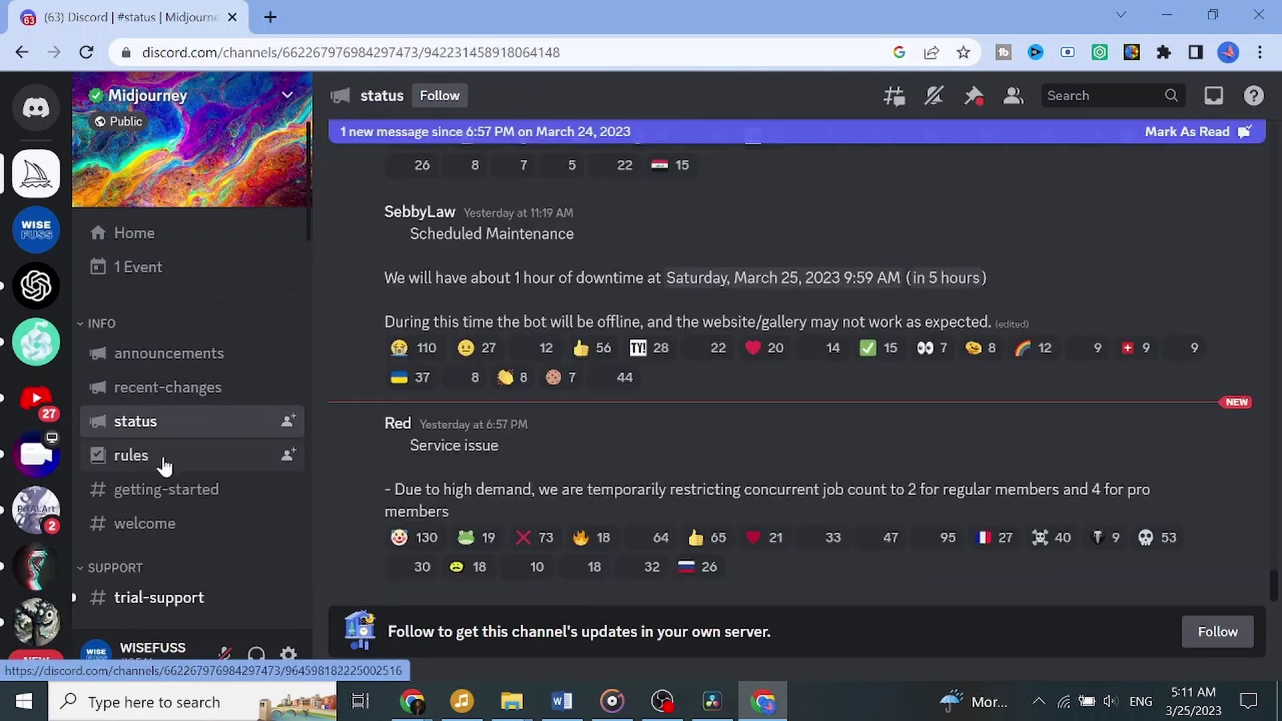
click(165, 464)
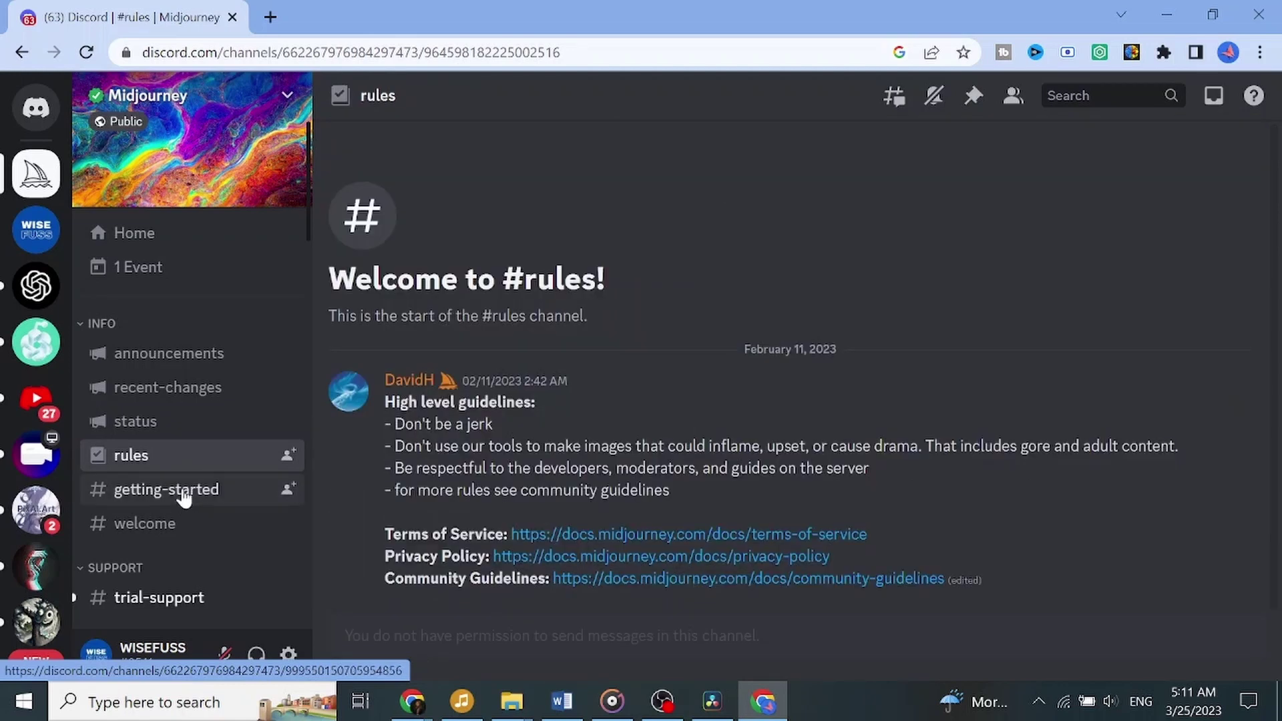
click(178, 491)
click(177, 525)
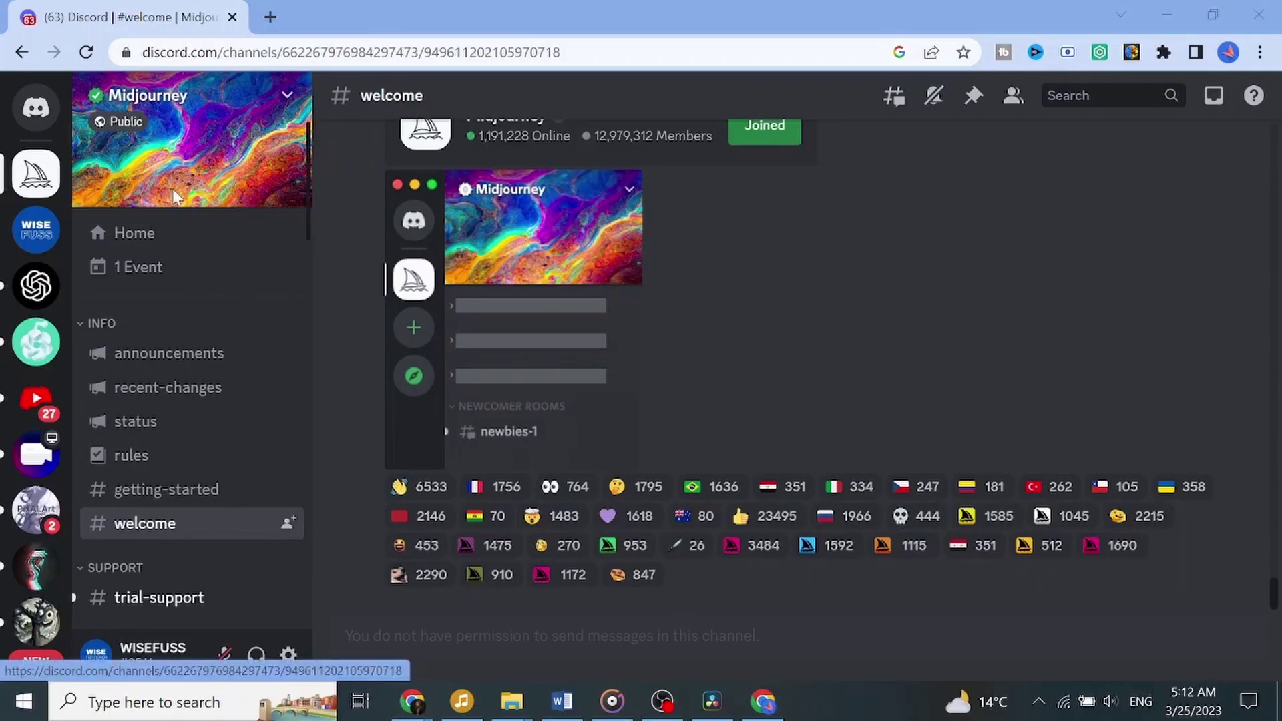
- Find the Newcomer Rooms in the Midjourney server's channel list and open the newbies-1 channel
scroll(192, 243, down, 3)
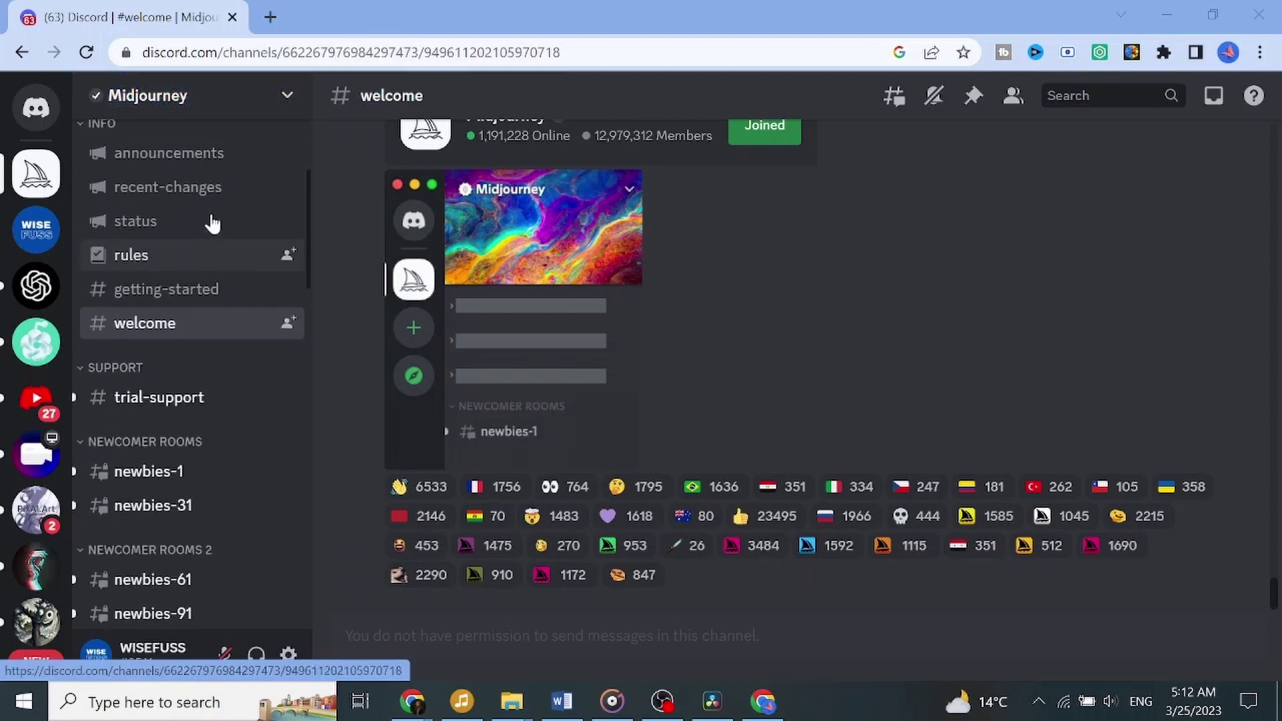
scroll(209, 220, up, 1)
scroll(157, 188, up, 1)
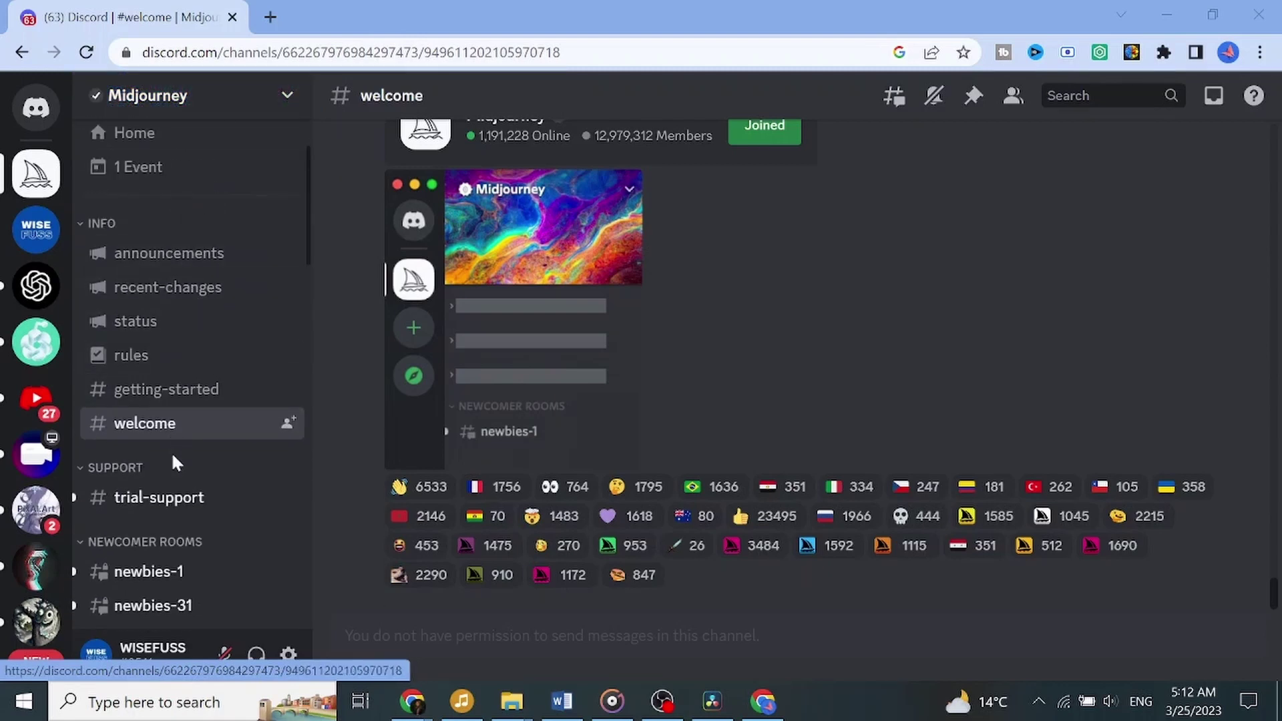
scroll(167, 467, down, 2)
scroll(162, 479, down, 4)
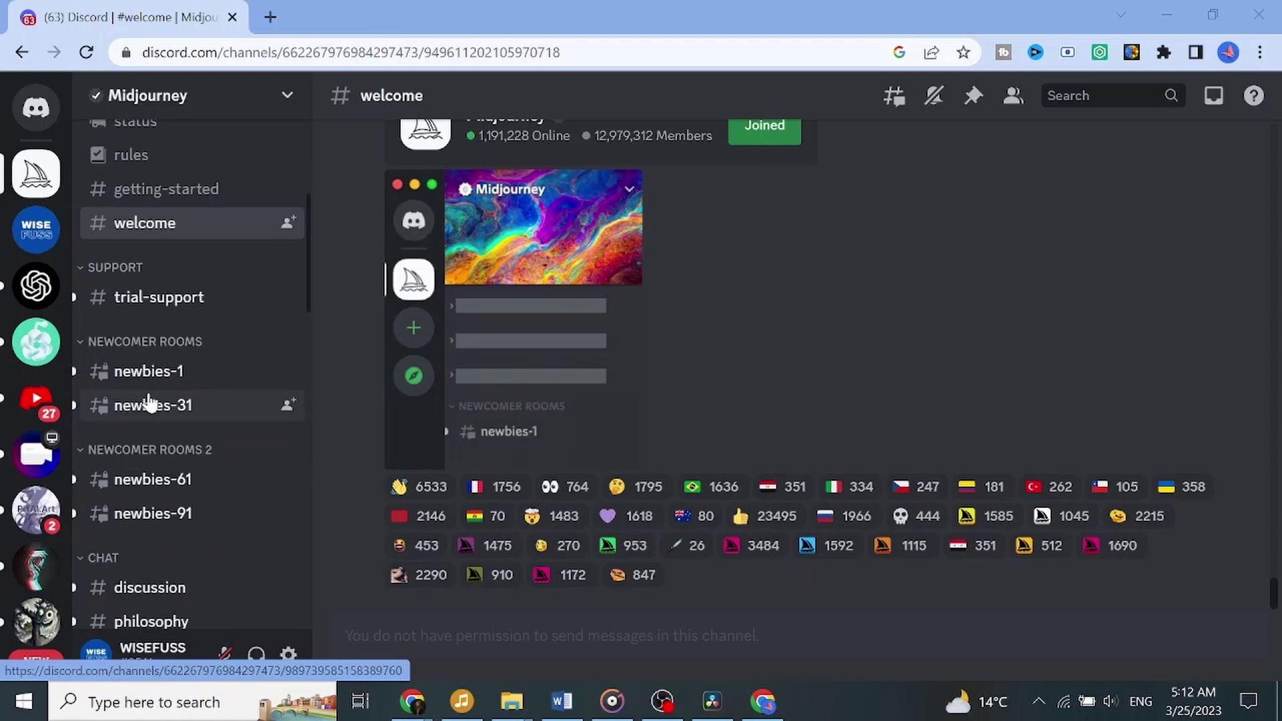
mouse_move(150, 400)
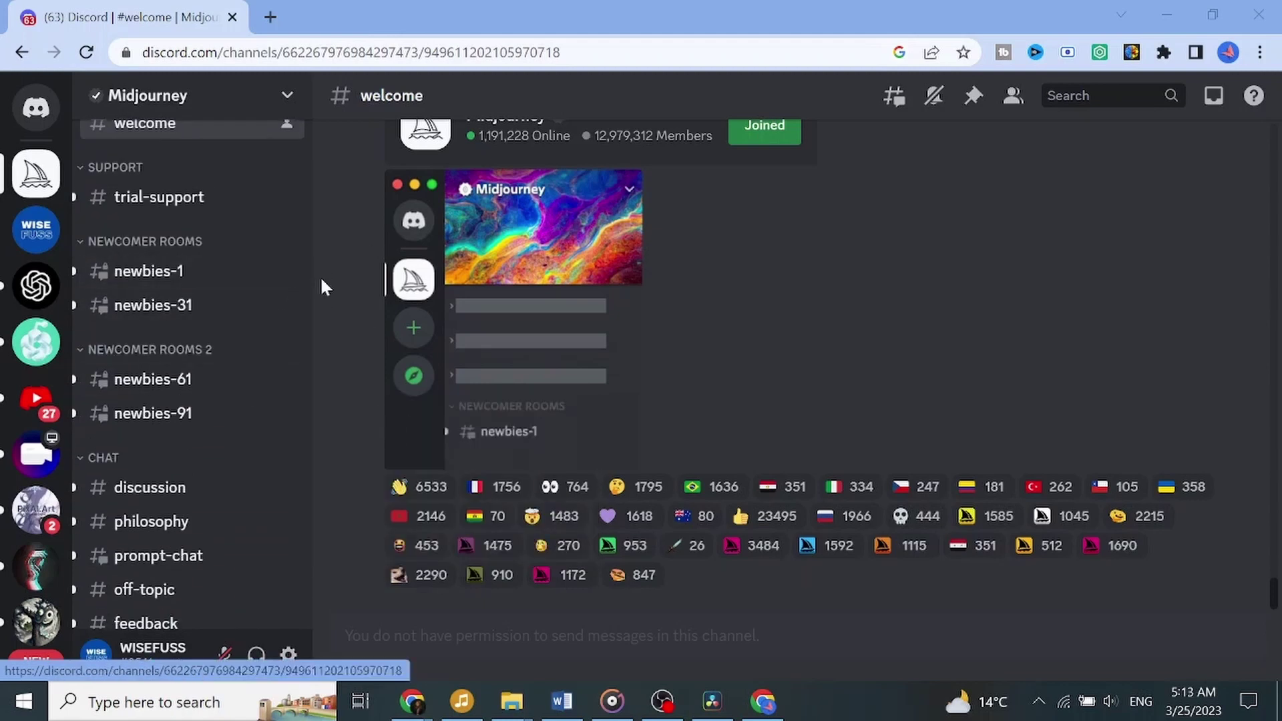
mouse_move(177, 272)
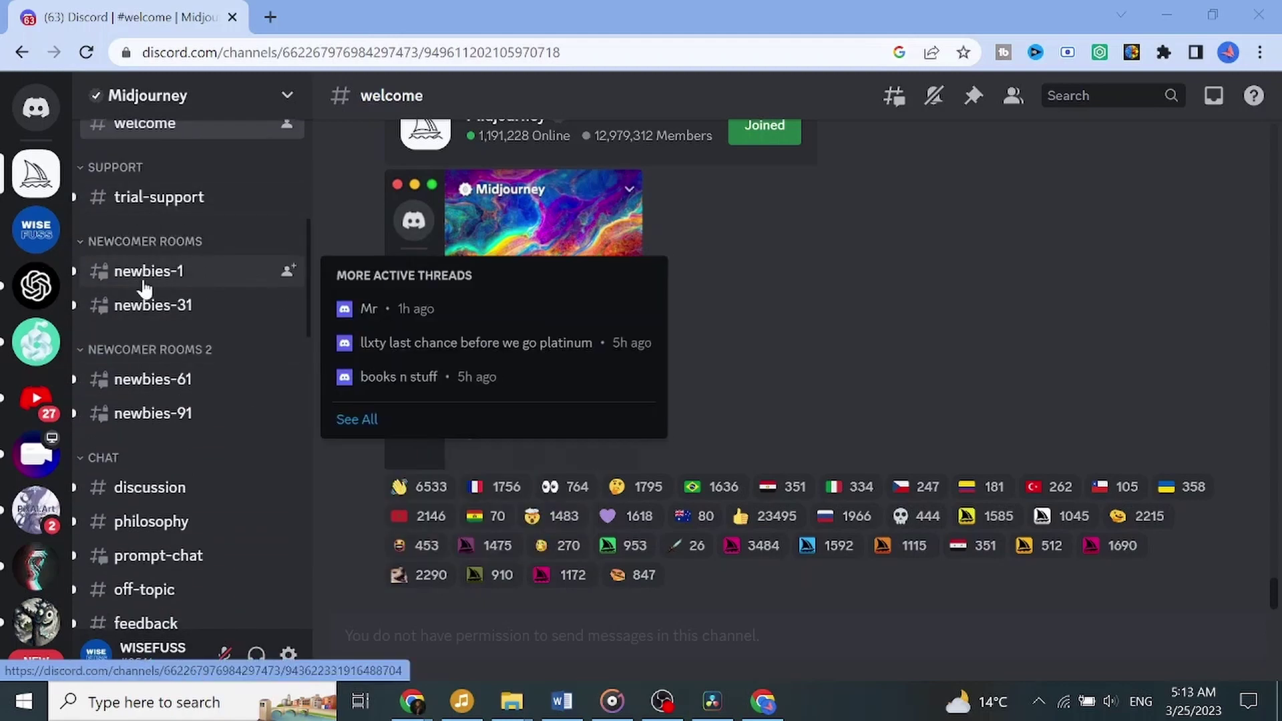
mouse_move(242, 398)
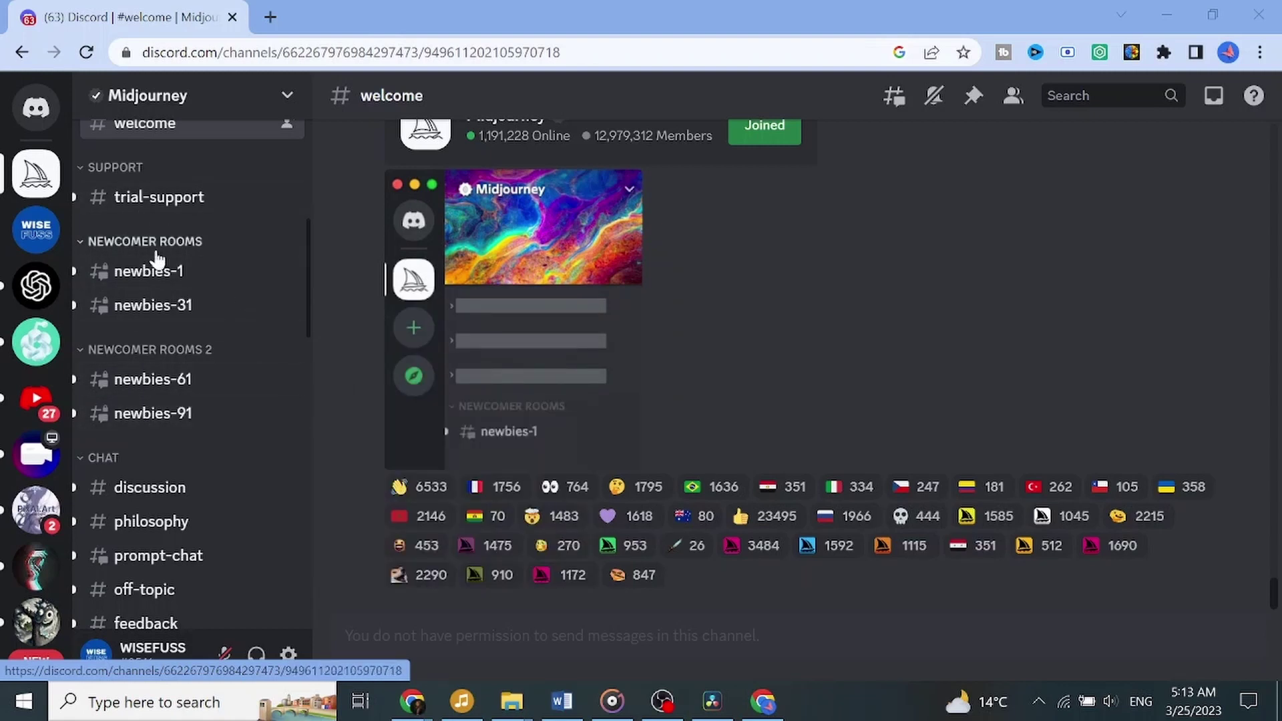
mouse_move(176, 293)
mouse_move(221, 274)
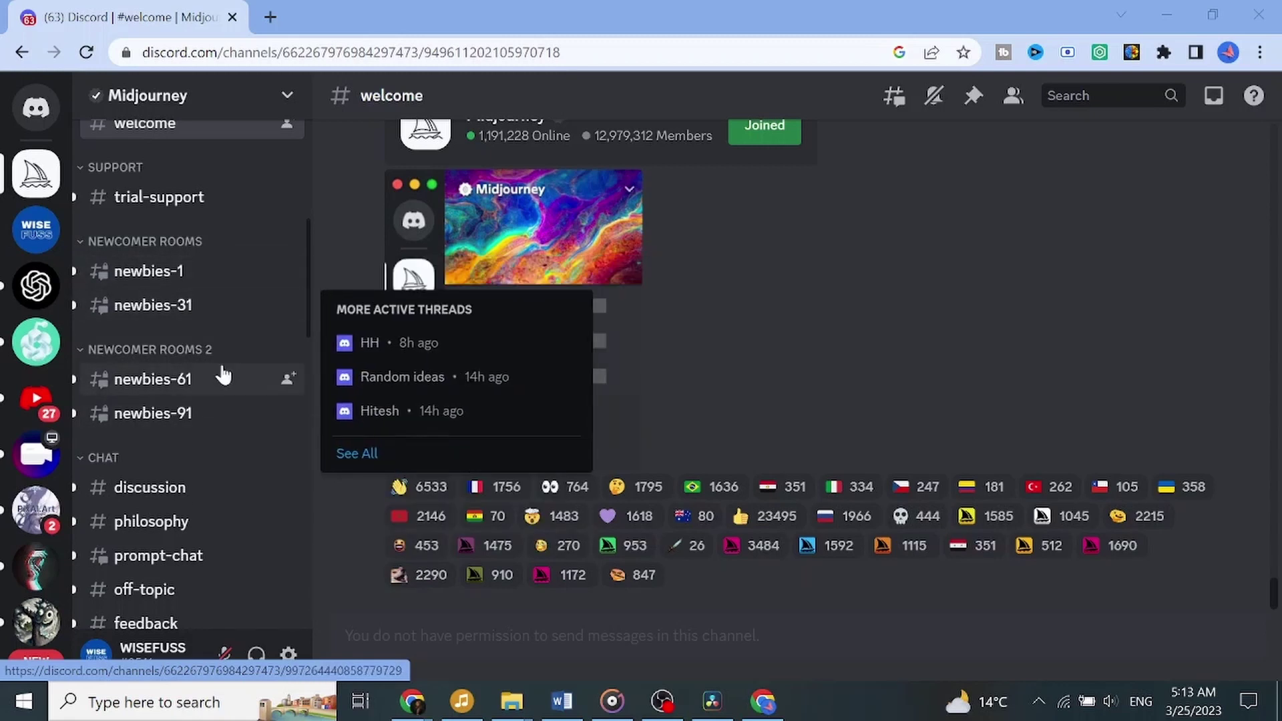
click(198, 286)
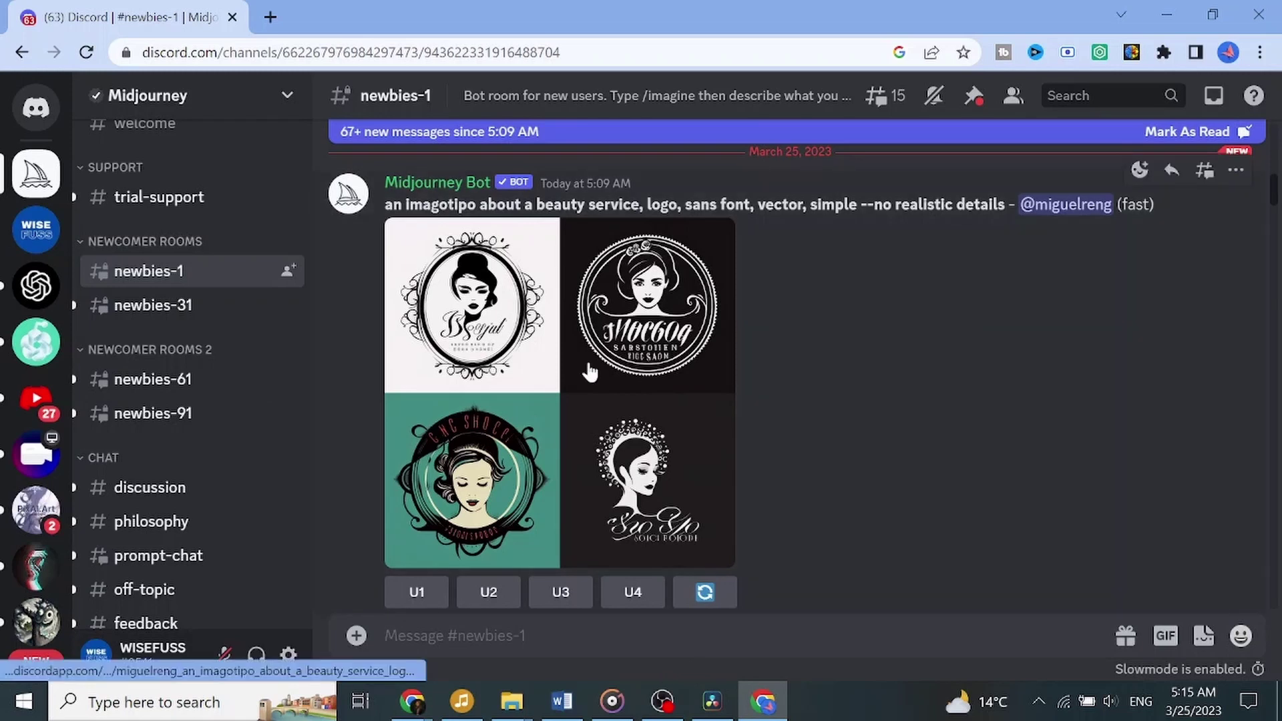
- Browse the generated images in newbies-1 and fill in an /imagine command with the prompt "any description you want :)"
scroll(588, 367, down, 6)
scroll(598, 370, down, 10)
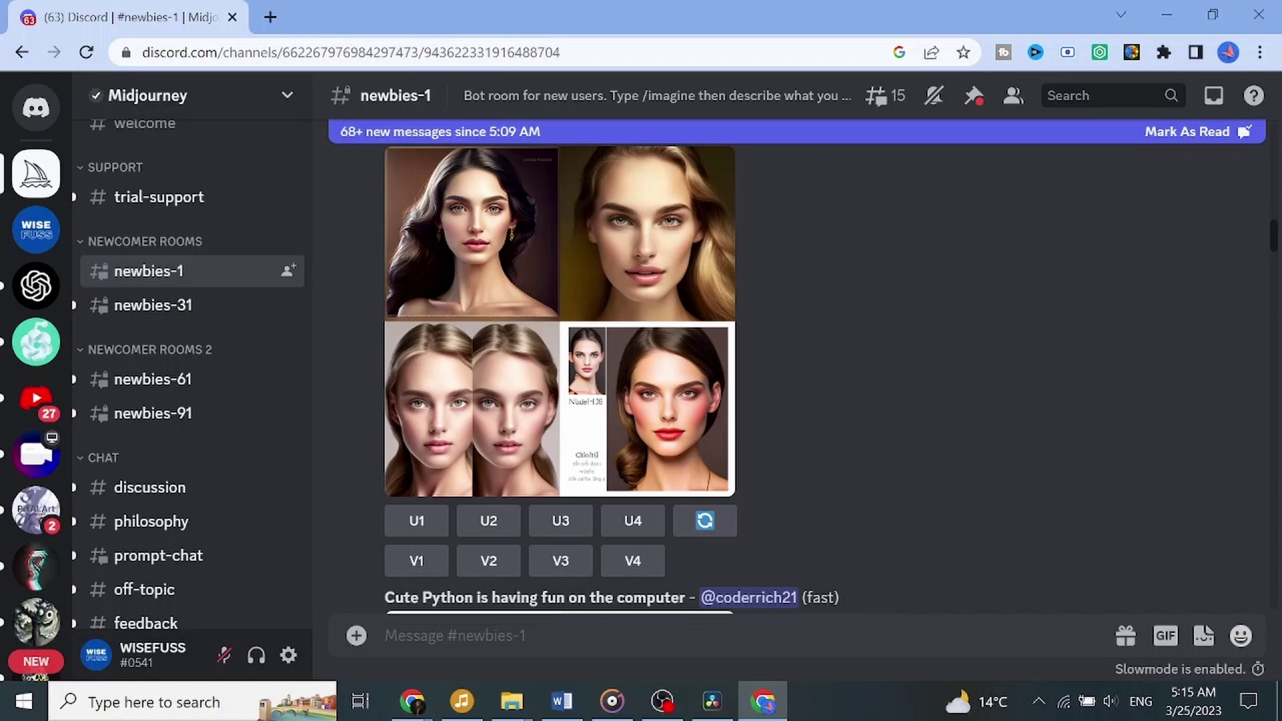
text(/imagin)
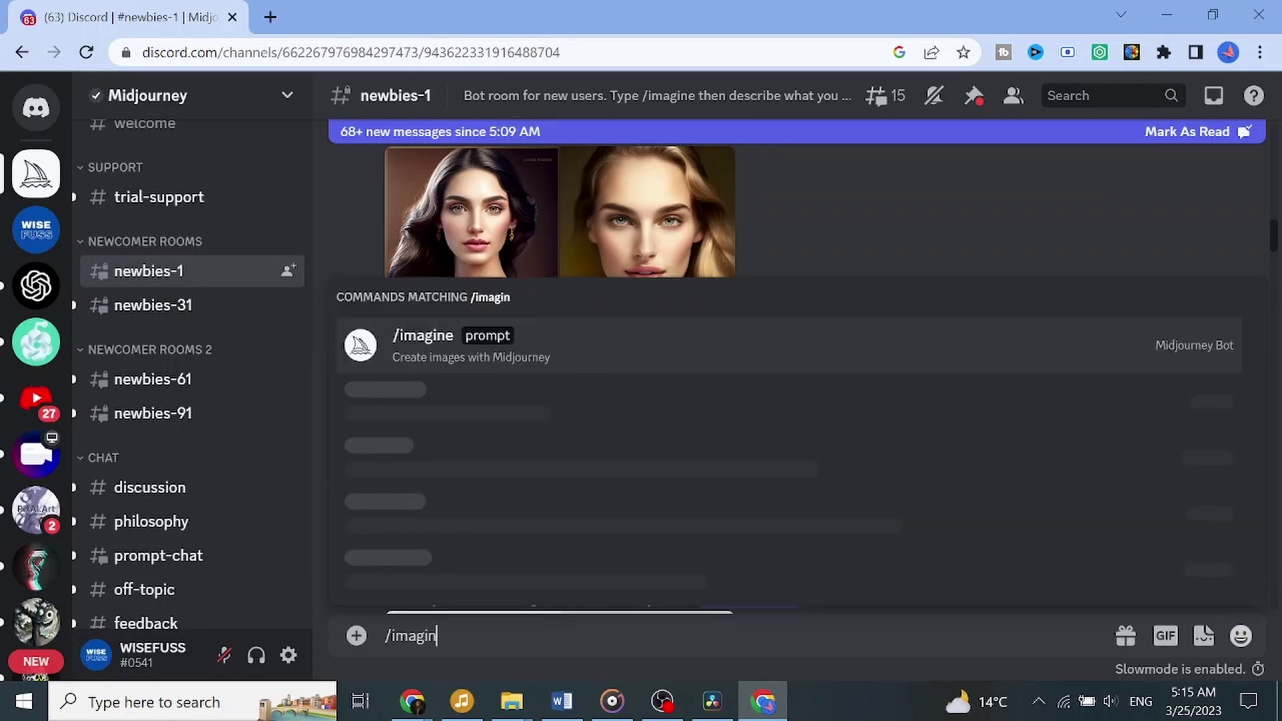
text(e)
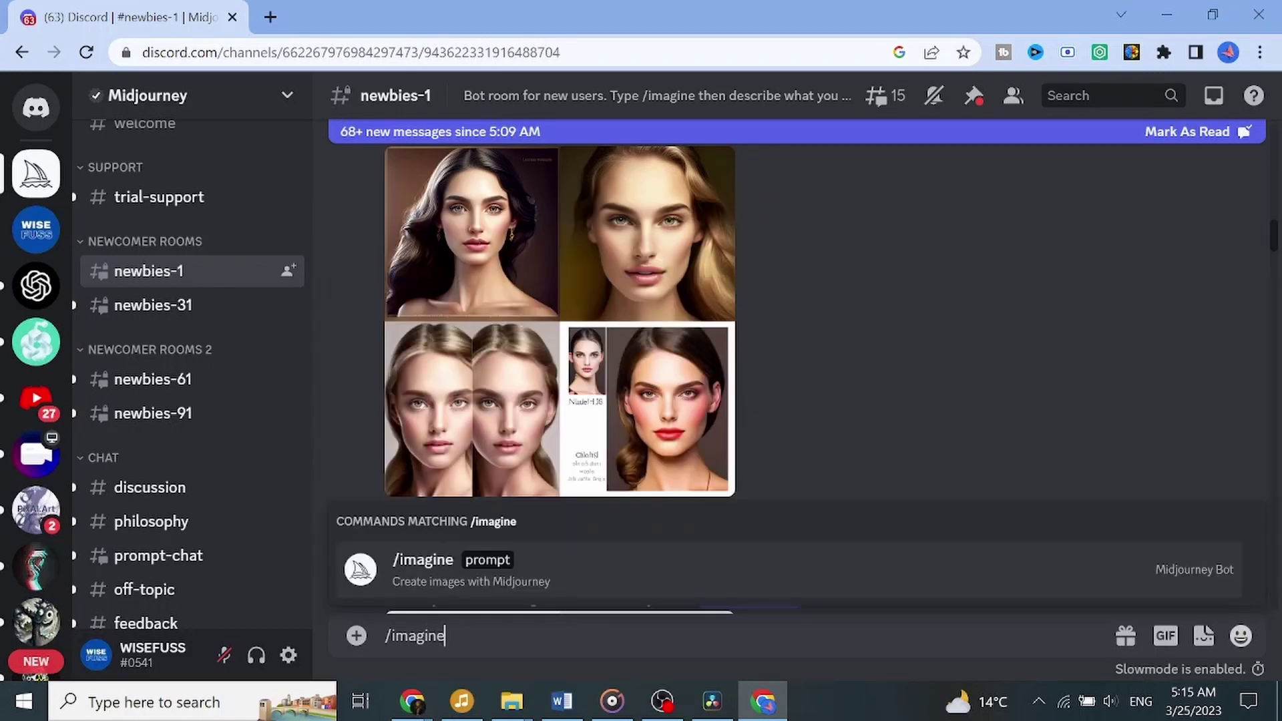
click(478, 578)
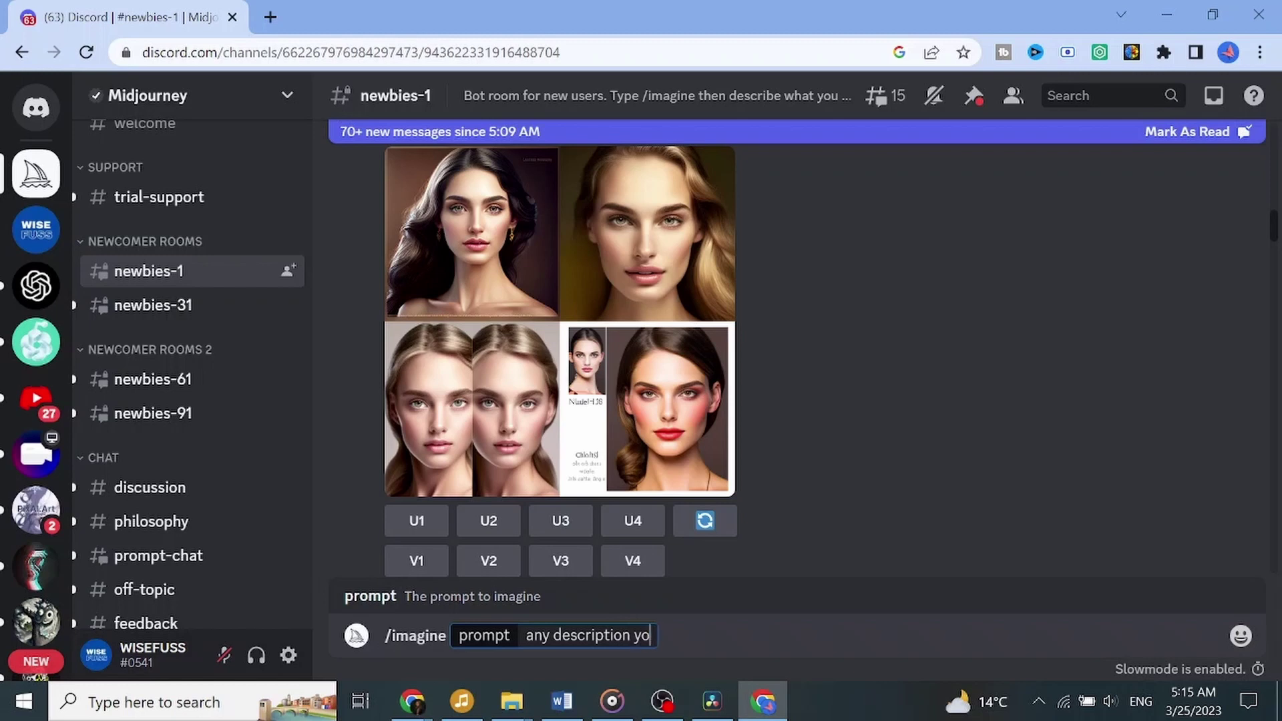
text(u want :))
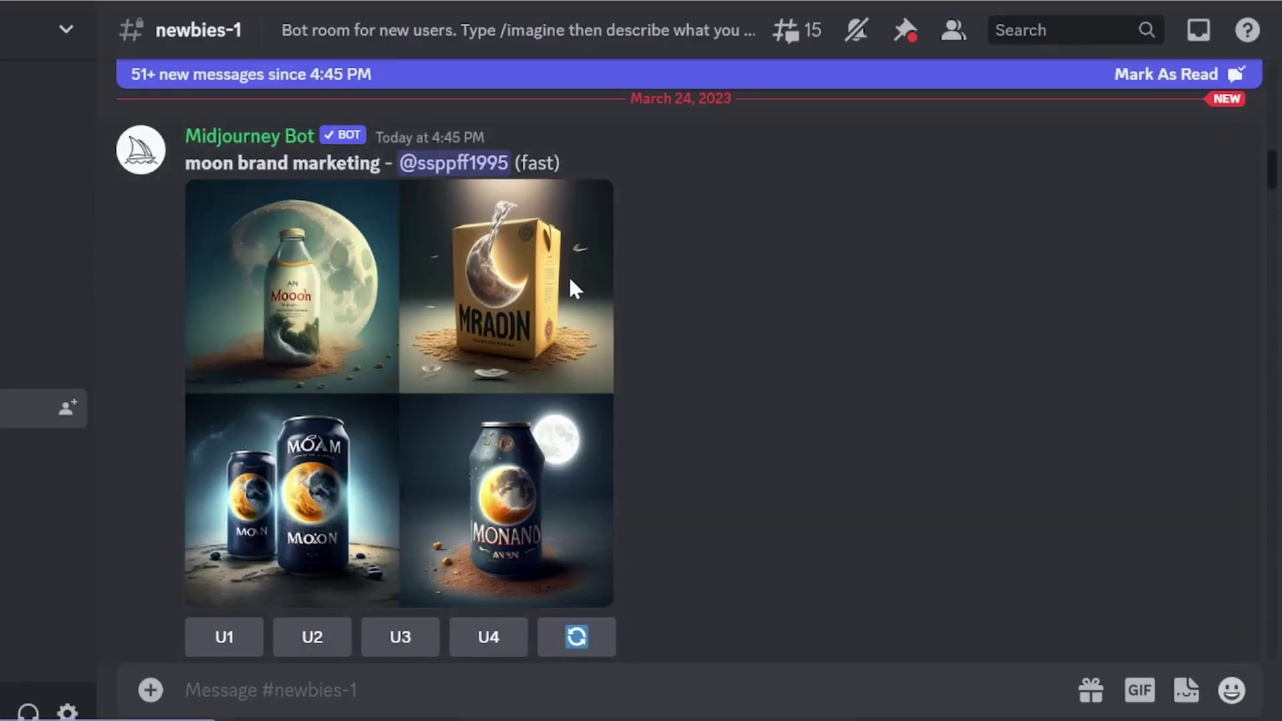
- Start an /imagine command with the prompt "a beautiful robot girl is standing on planet mars and she has a persian white cat on her right shoulder"
scroll(601, 278, down, 6)
scroll(505, 334, down, 10)
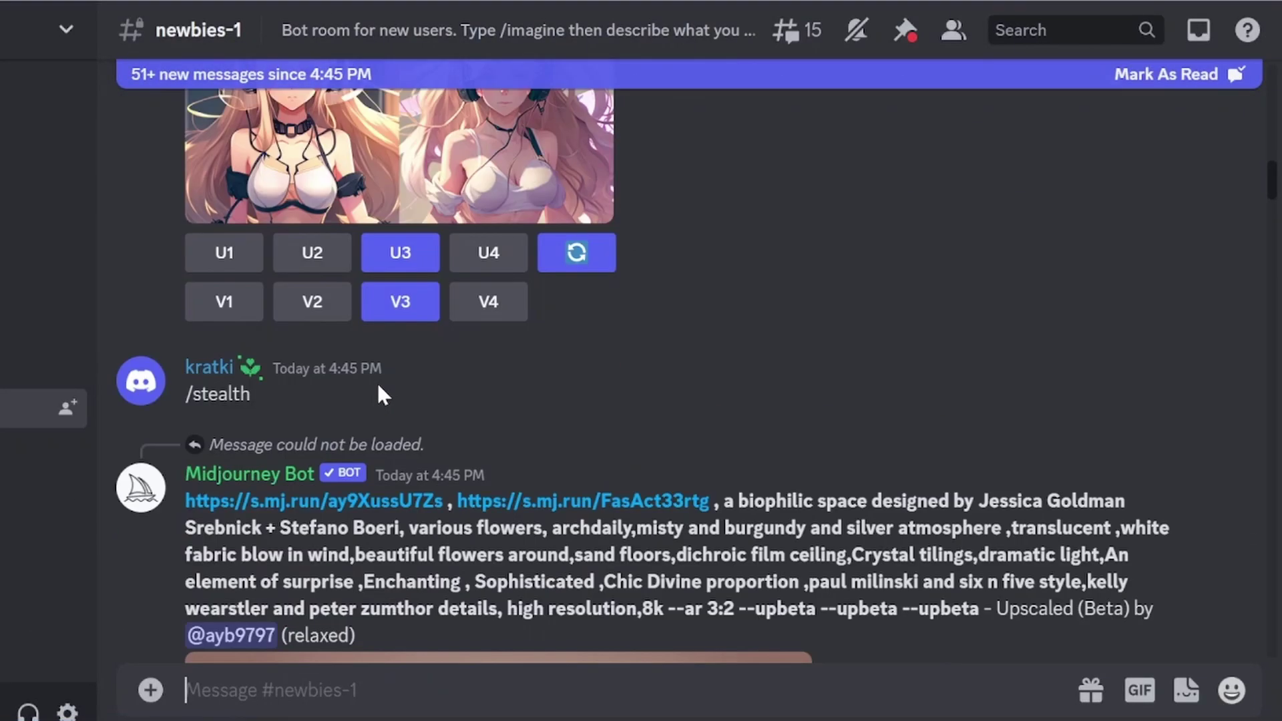
scroll(441, 404, down, 10)
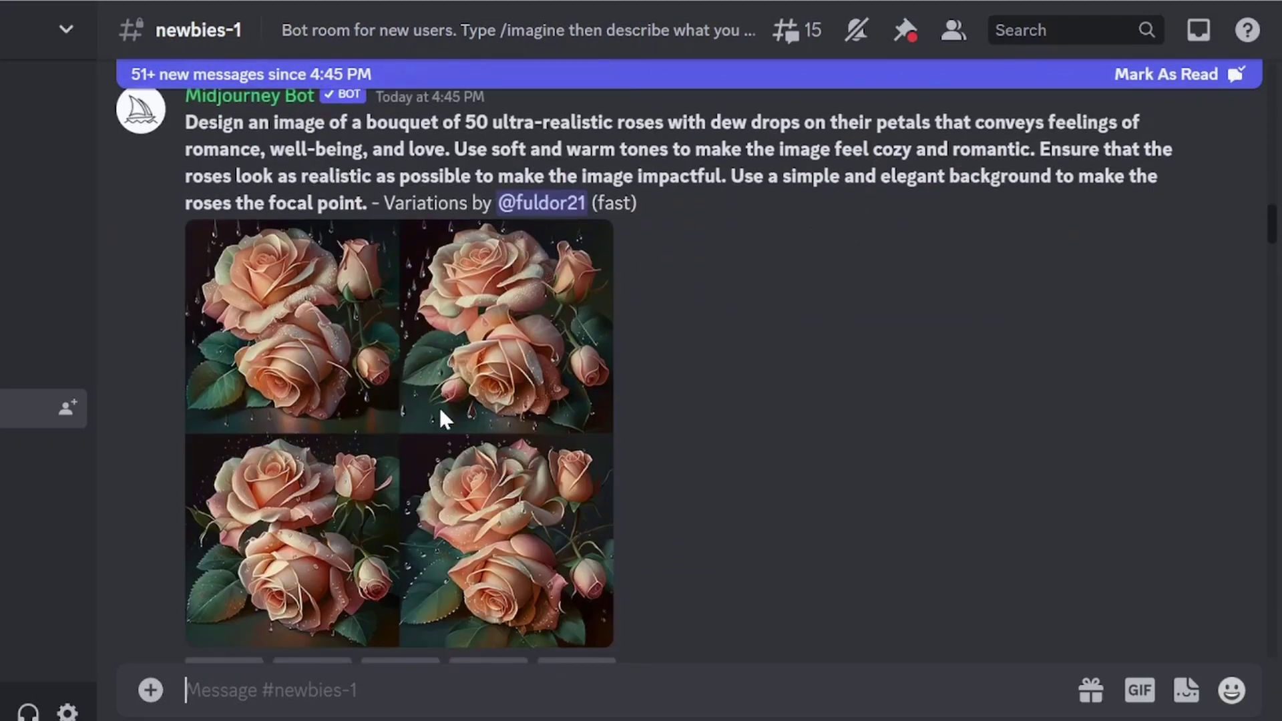
scroll(443, 419, down, 10)
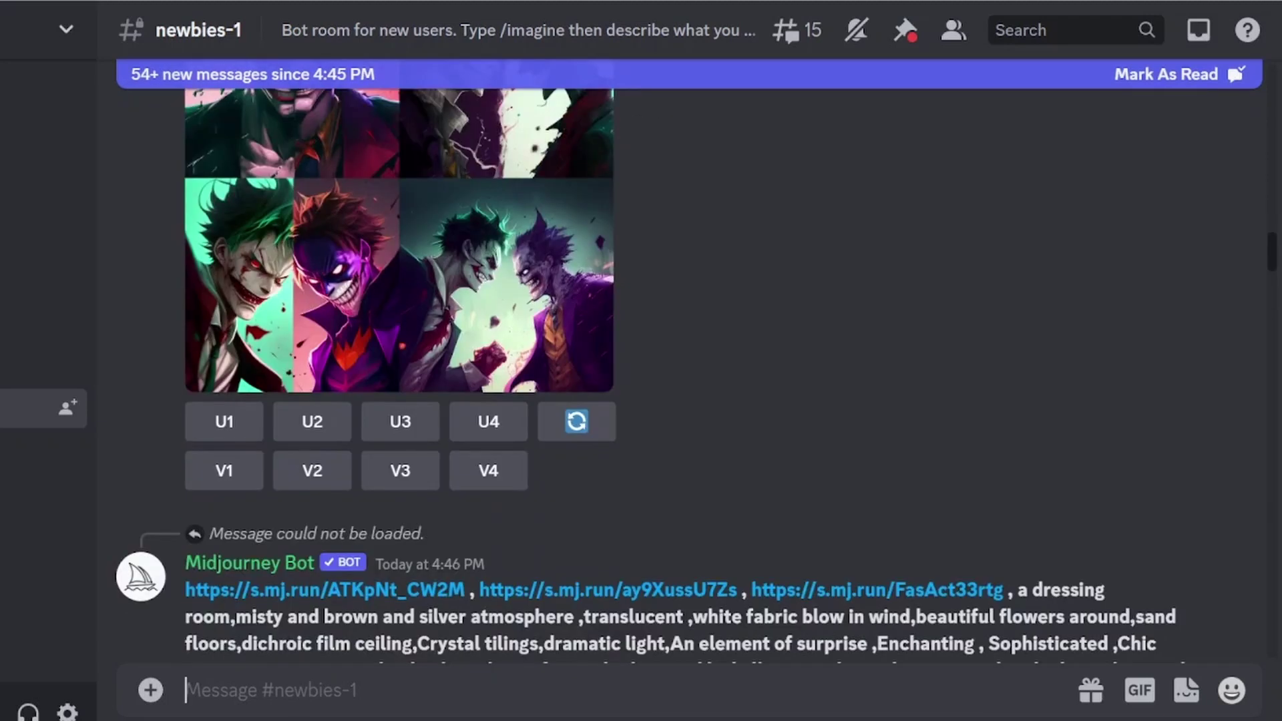
text(/ima)
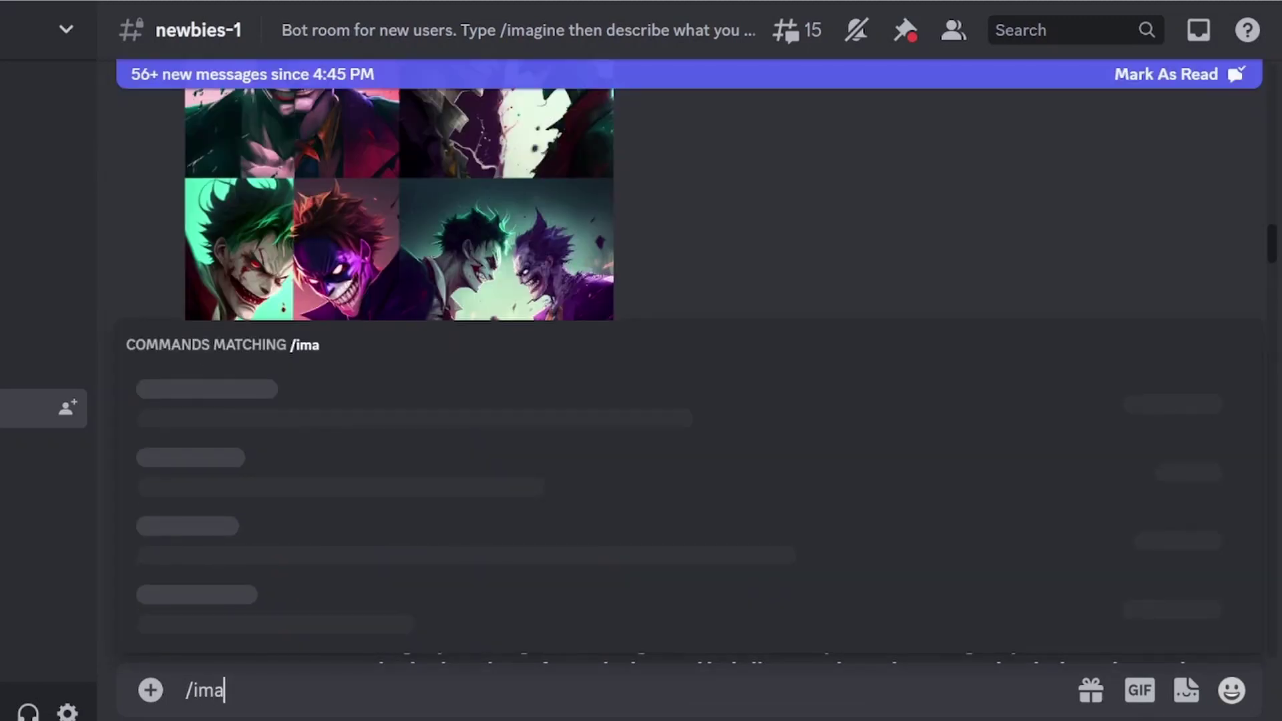
text(gi)
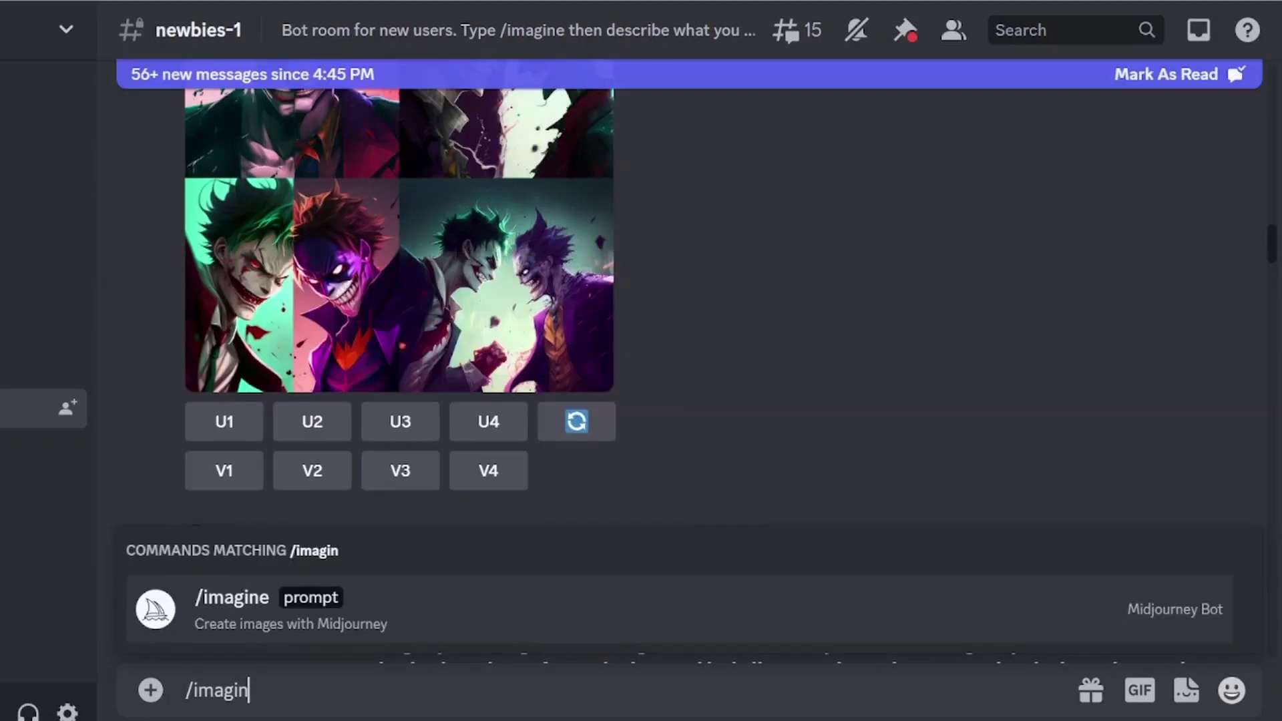
text(n)
click(277, 631)
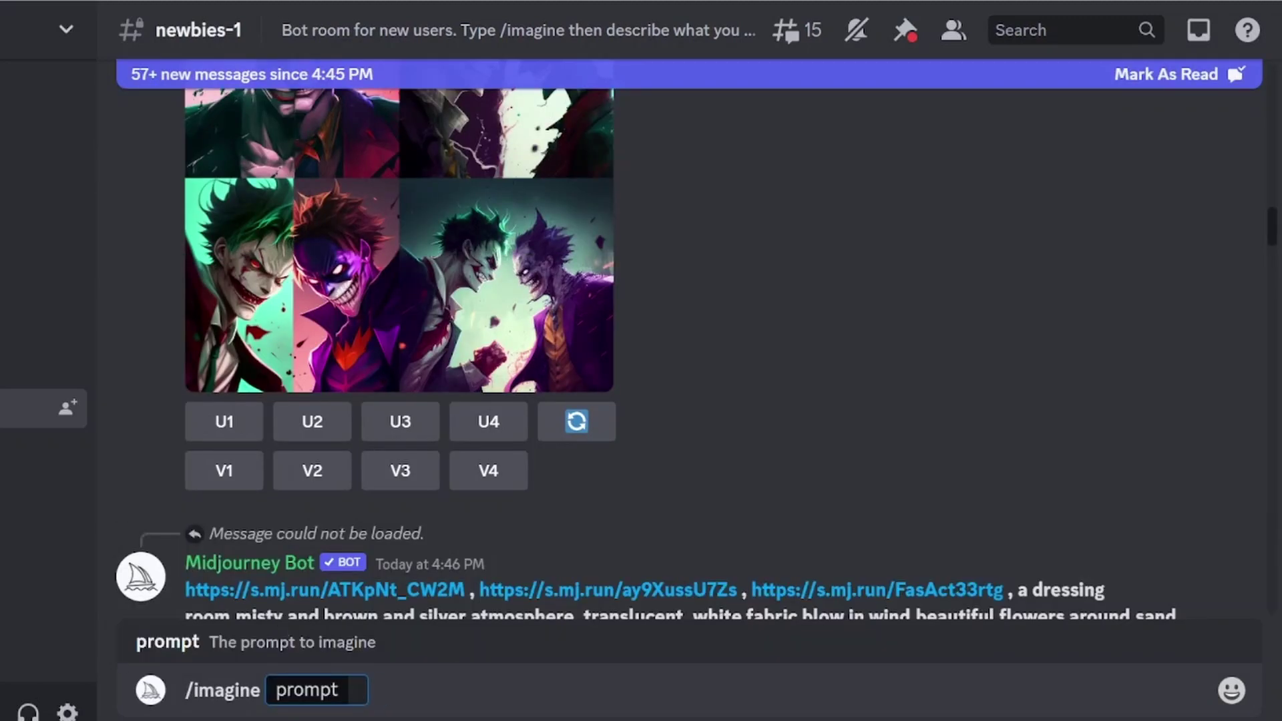
text(a beautiful robot gir)
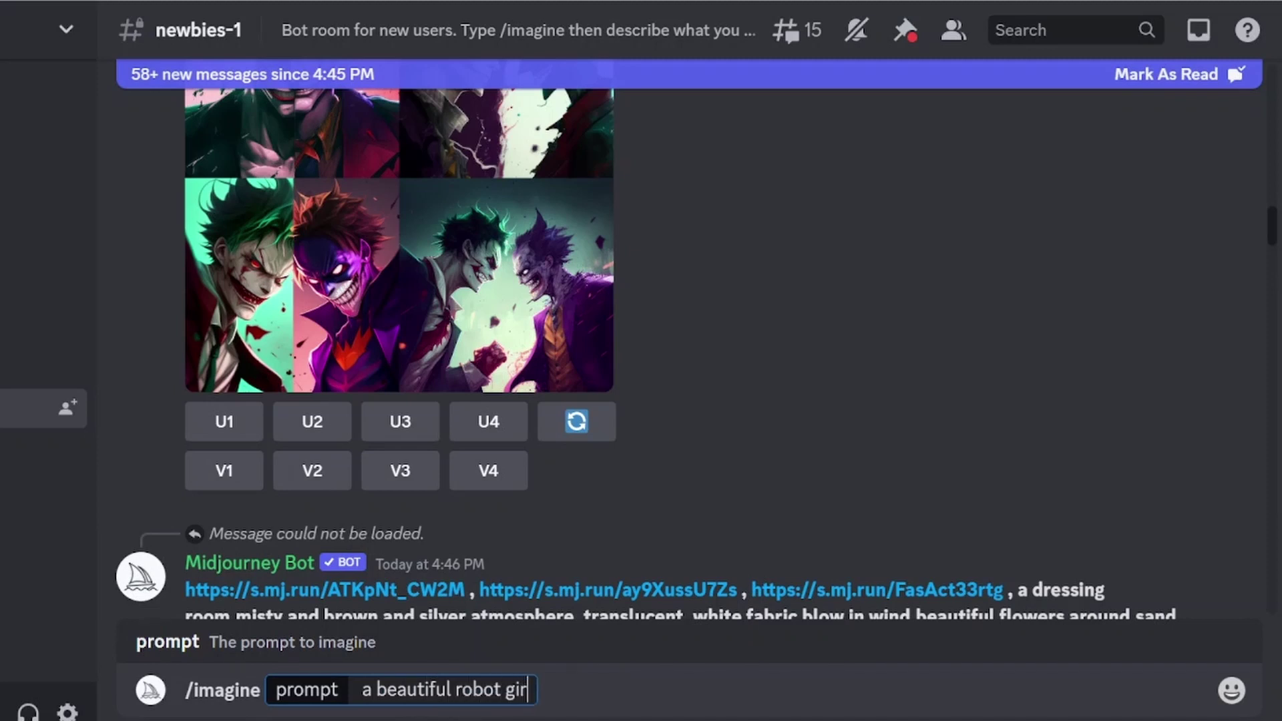
text(l is standing on planet mars an)
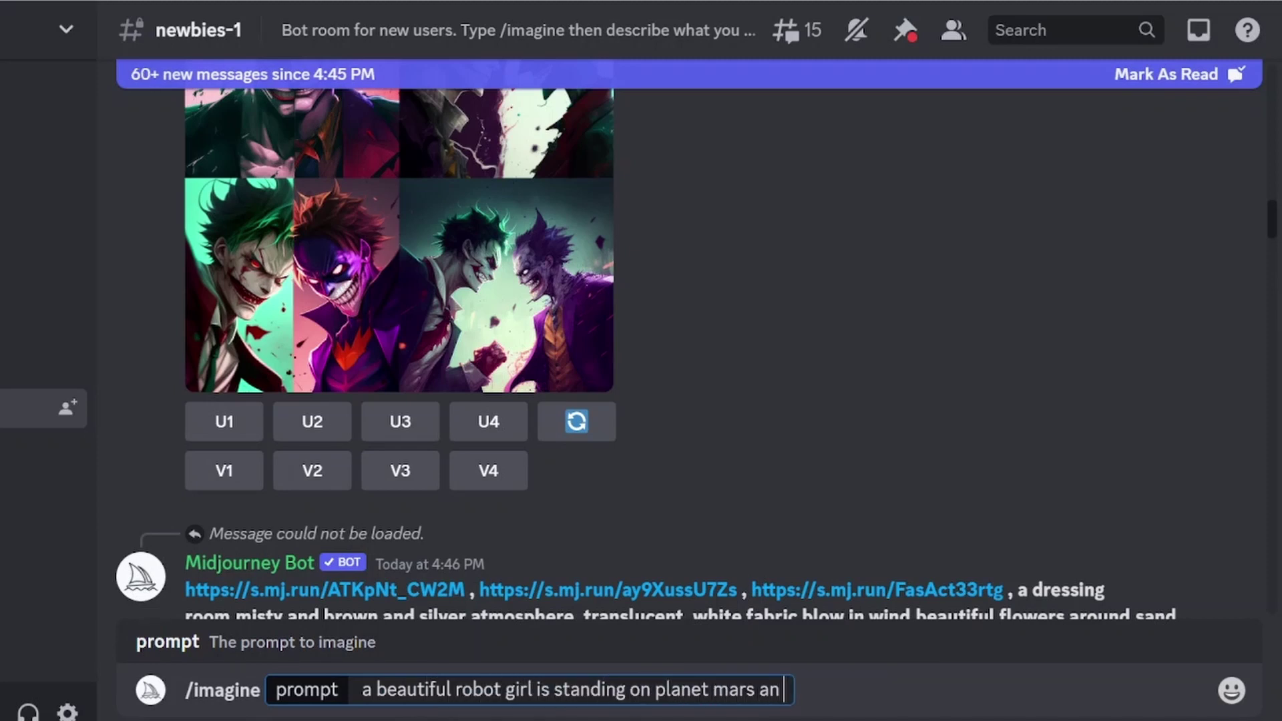
text(d and she has a persian wh)
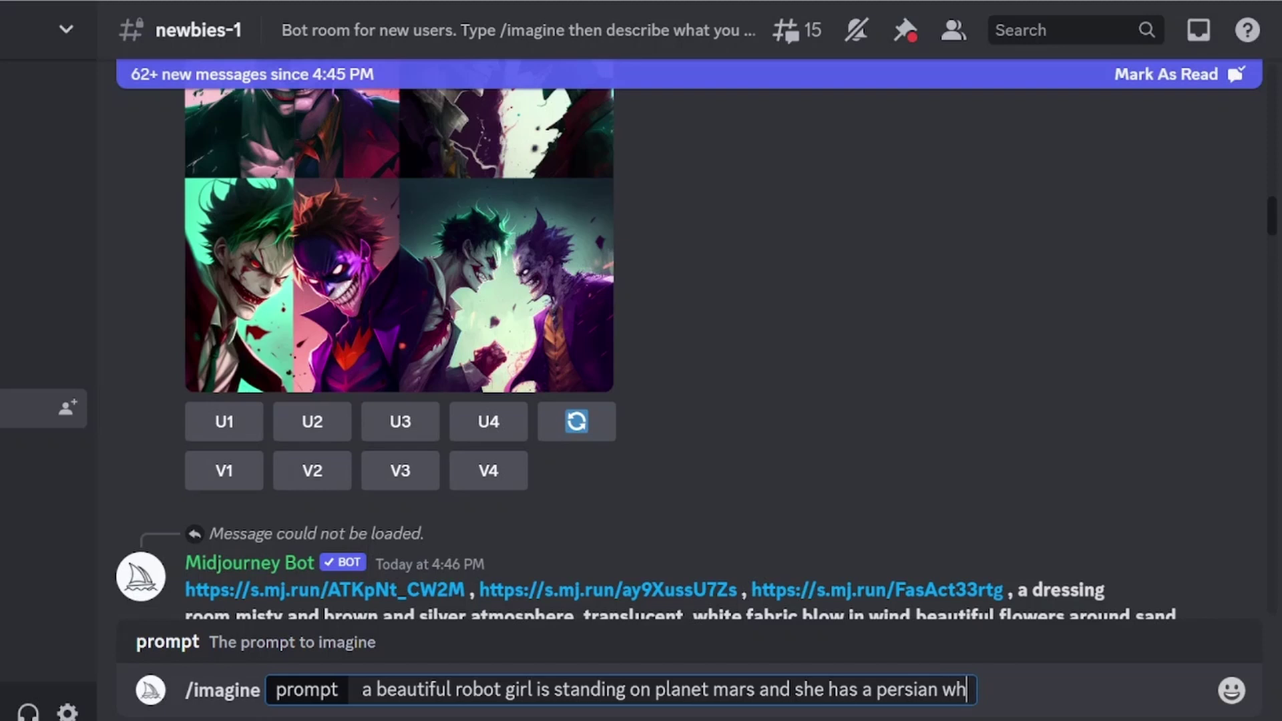
text(ite cat on her right shoulder)
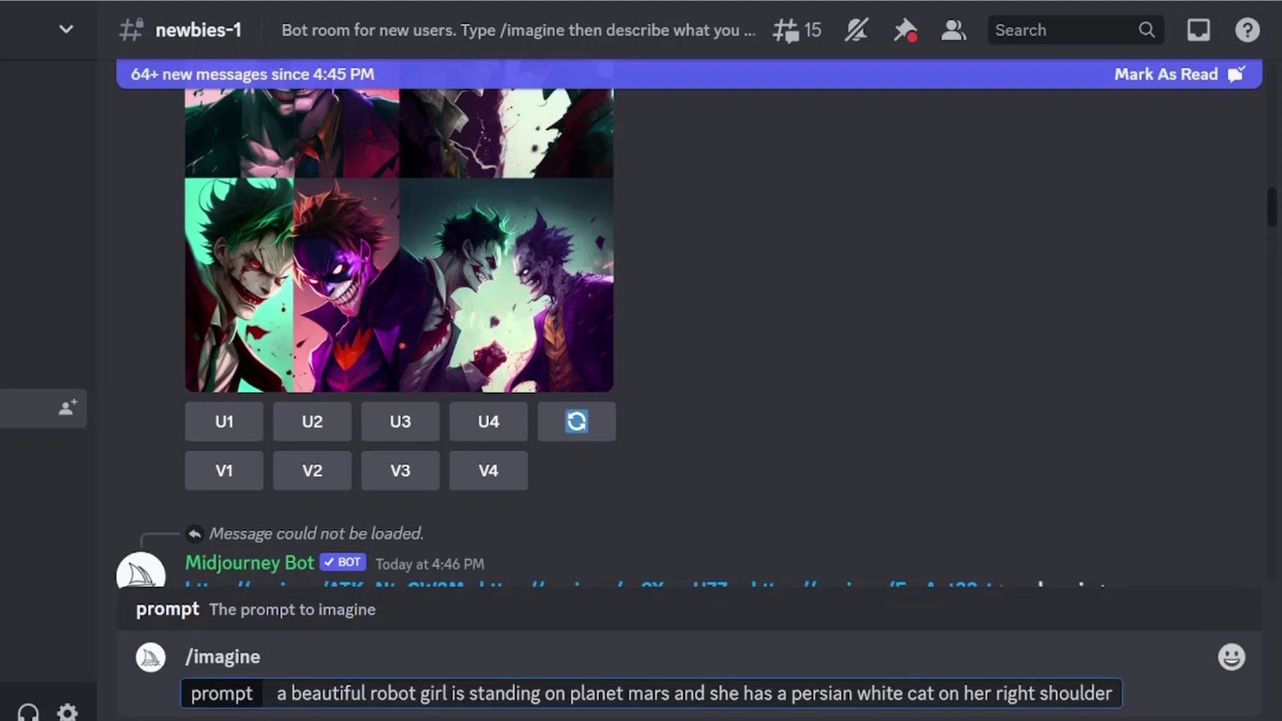
- Finish the prompt with "They are looking at earth and are planning to conquer earth. The scene is mesmerizing yet dark." and submit it
text(. They are looking at eart)
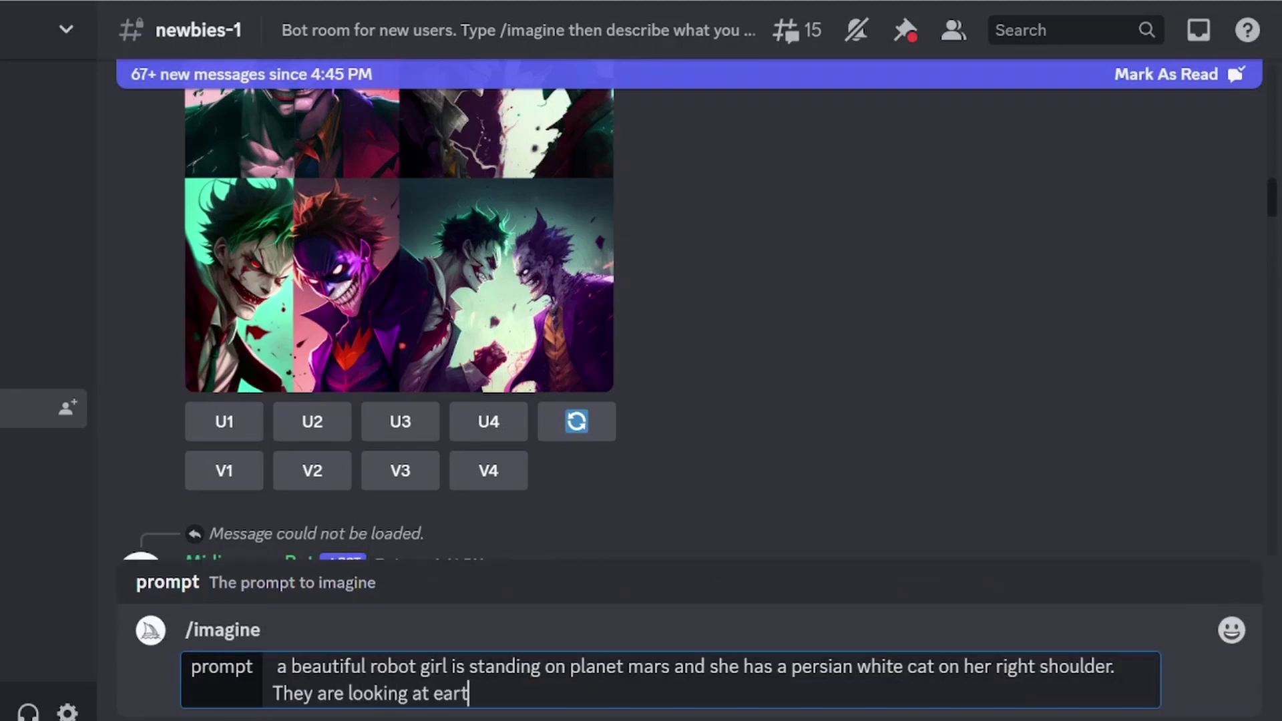
text(h and are planning to conquer )
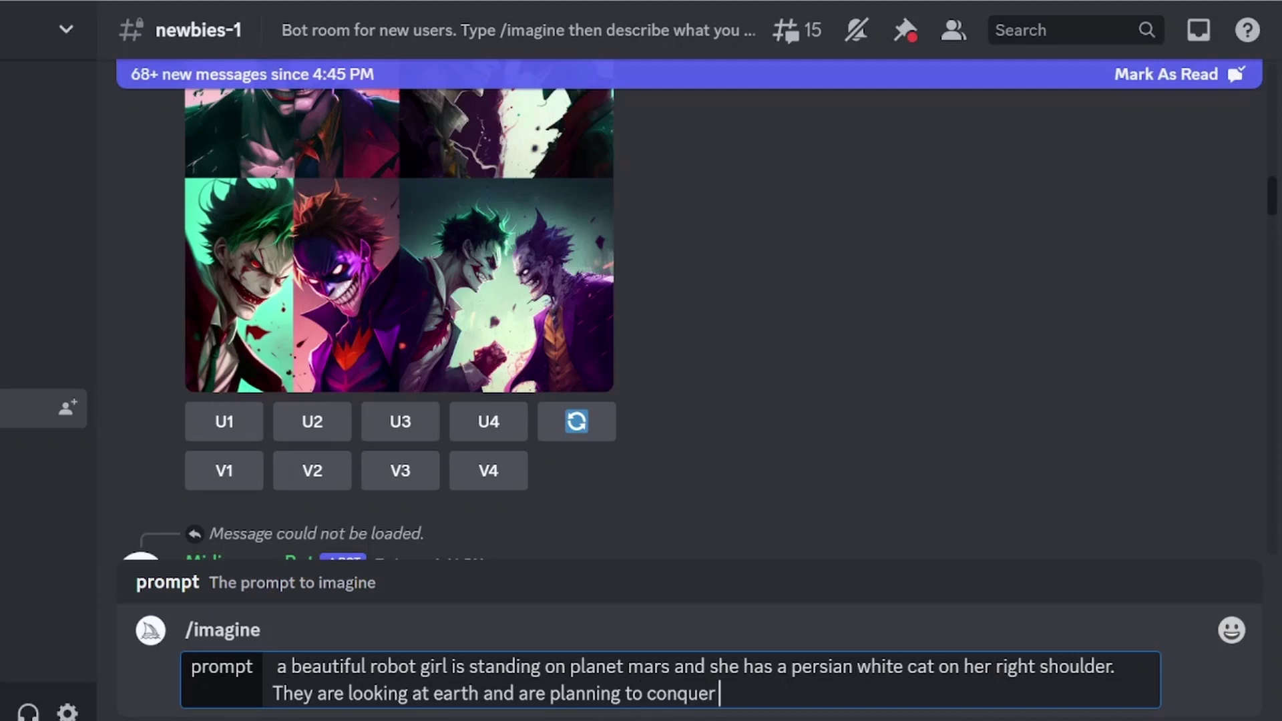
text(earth. The scene is mesmerizing yet dark)
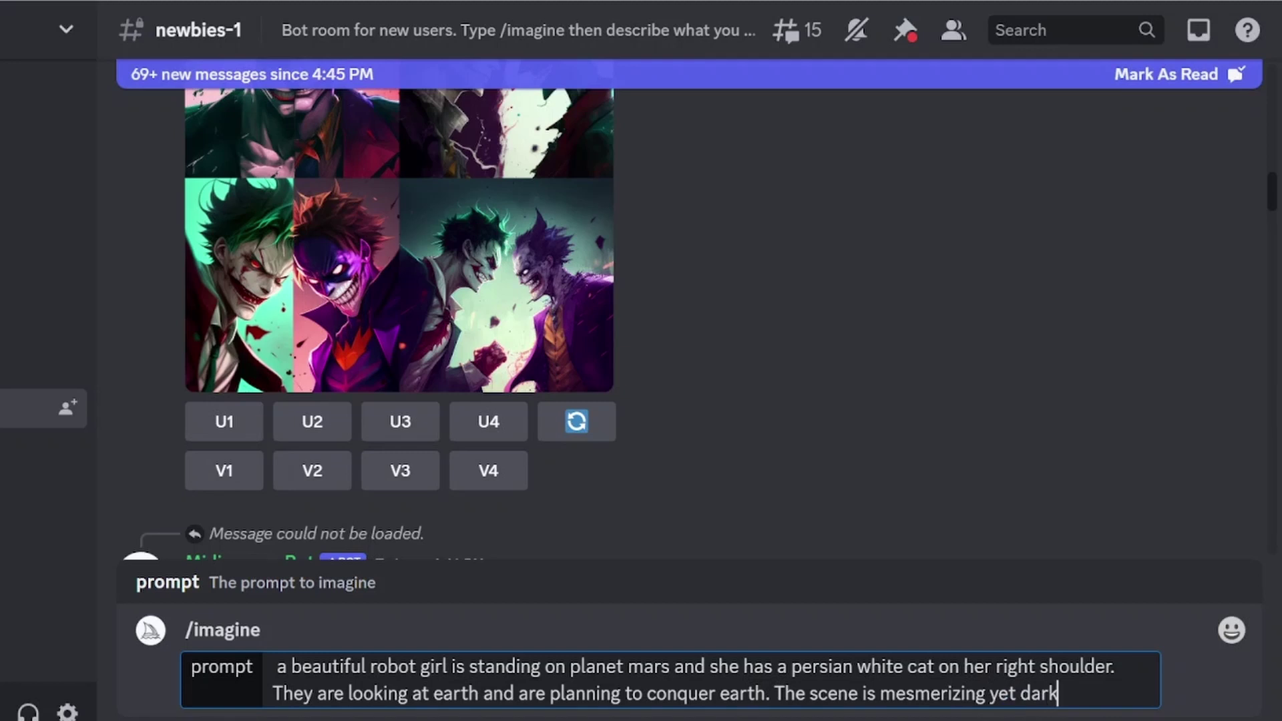
key(Return)
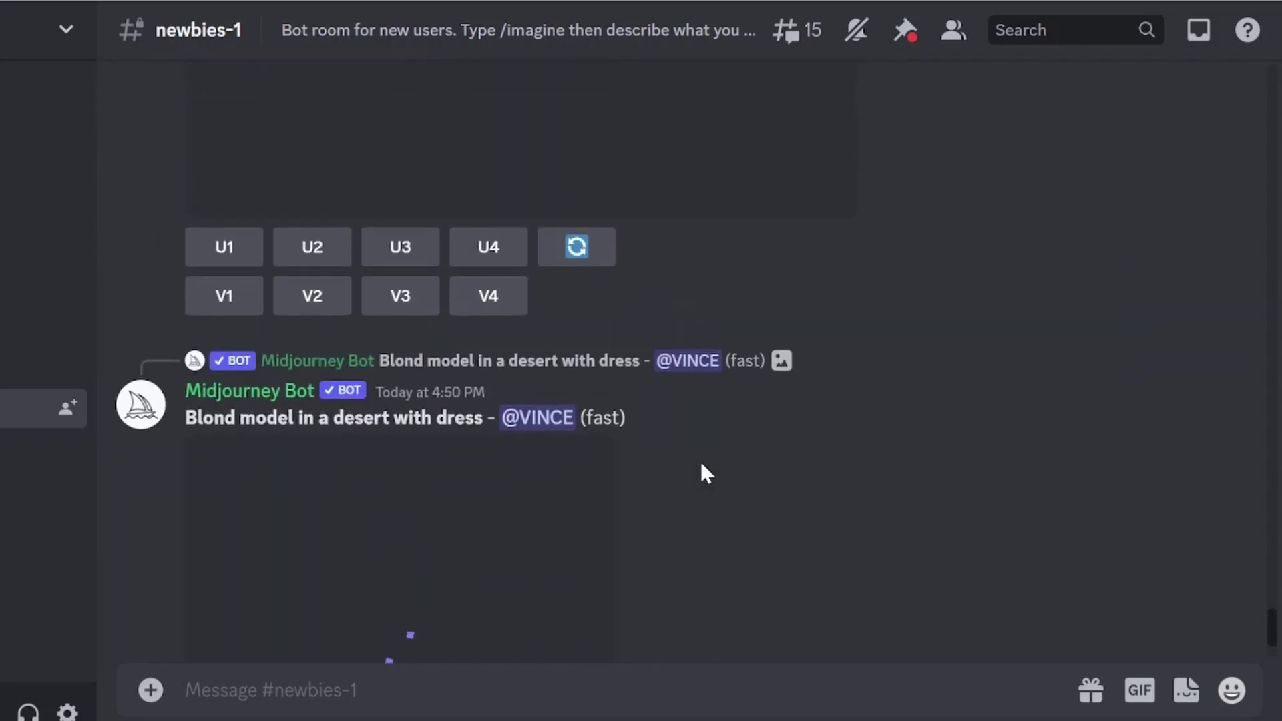
scroll(700, 459, up, 10)
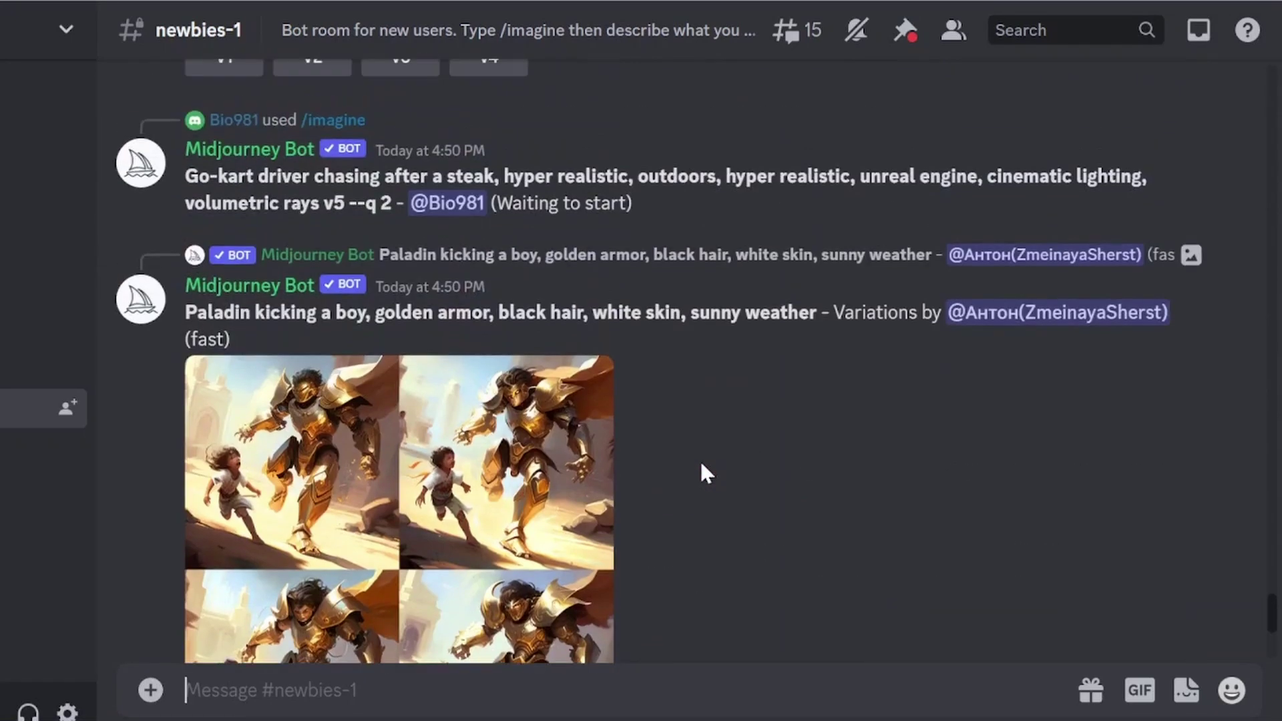
scroll(701, 465, up, 10)
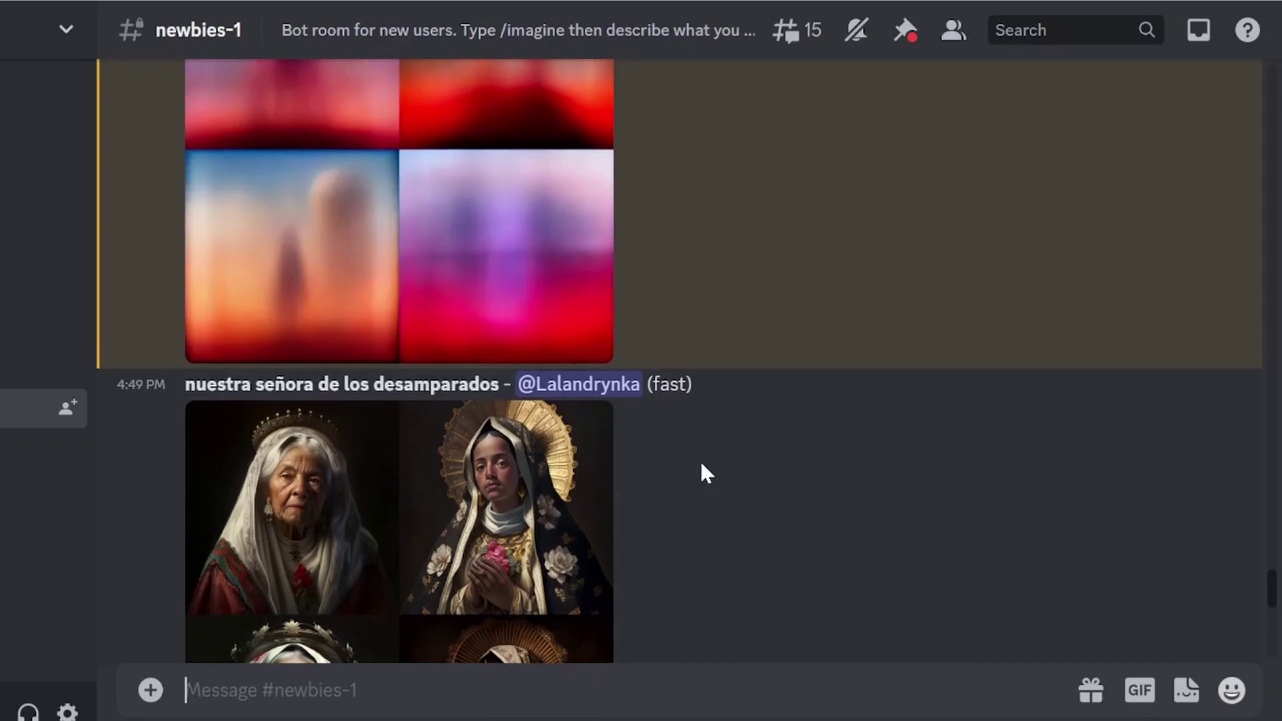
scroll(699, 459, up, 10)
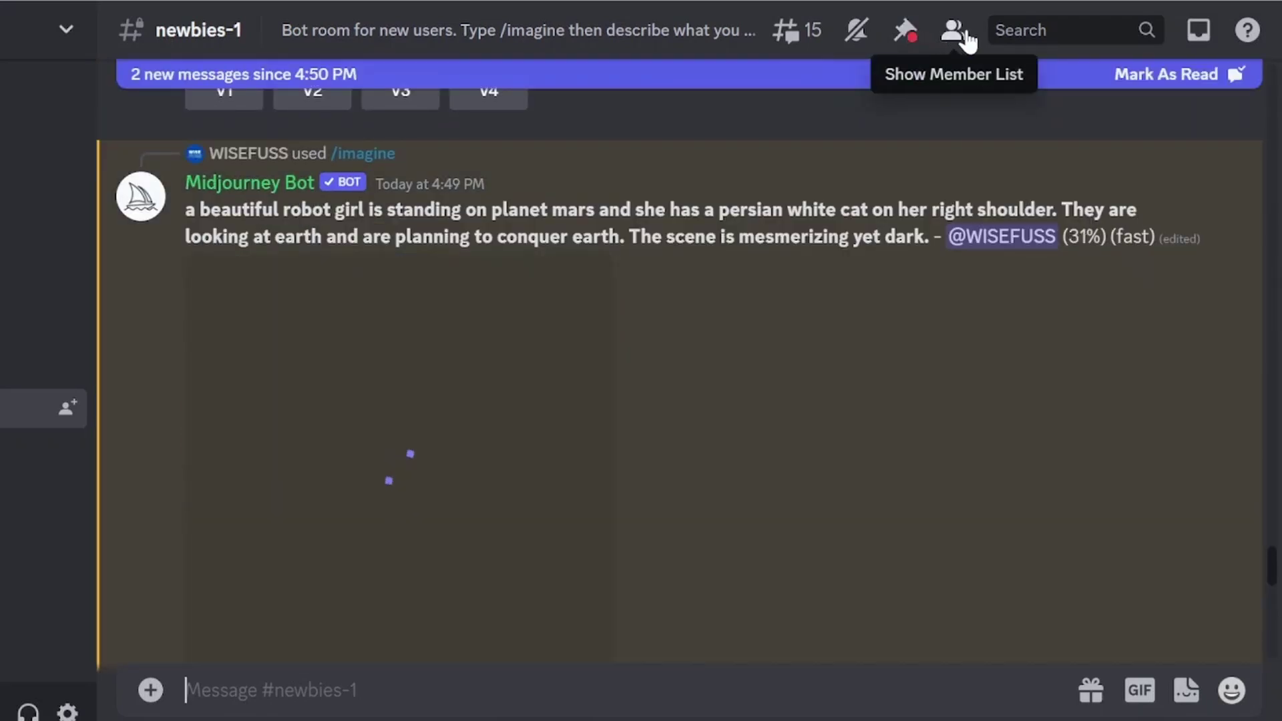
click(860, 48)
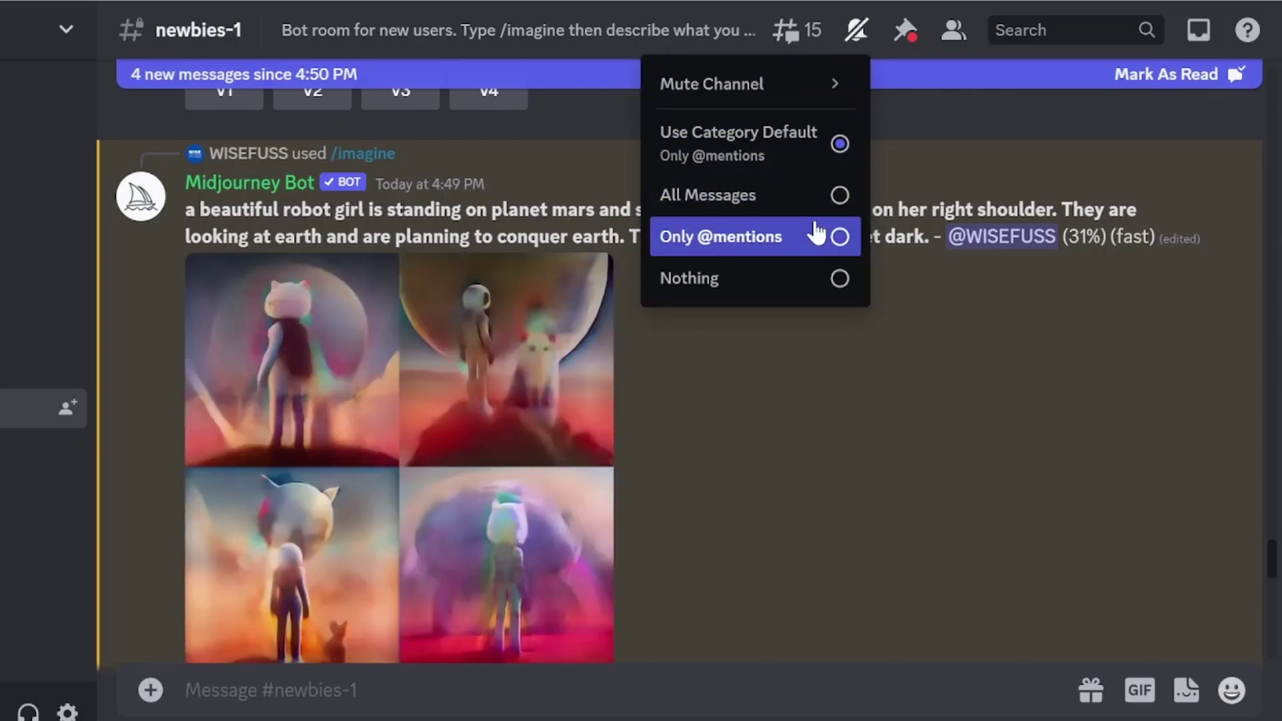
click(818, 248)
click(893, 395)
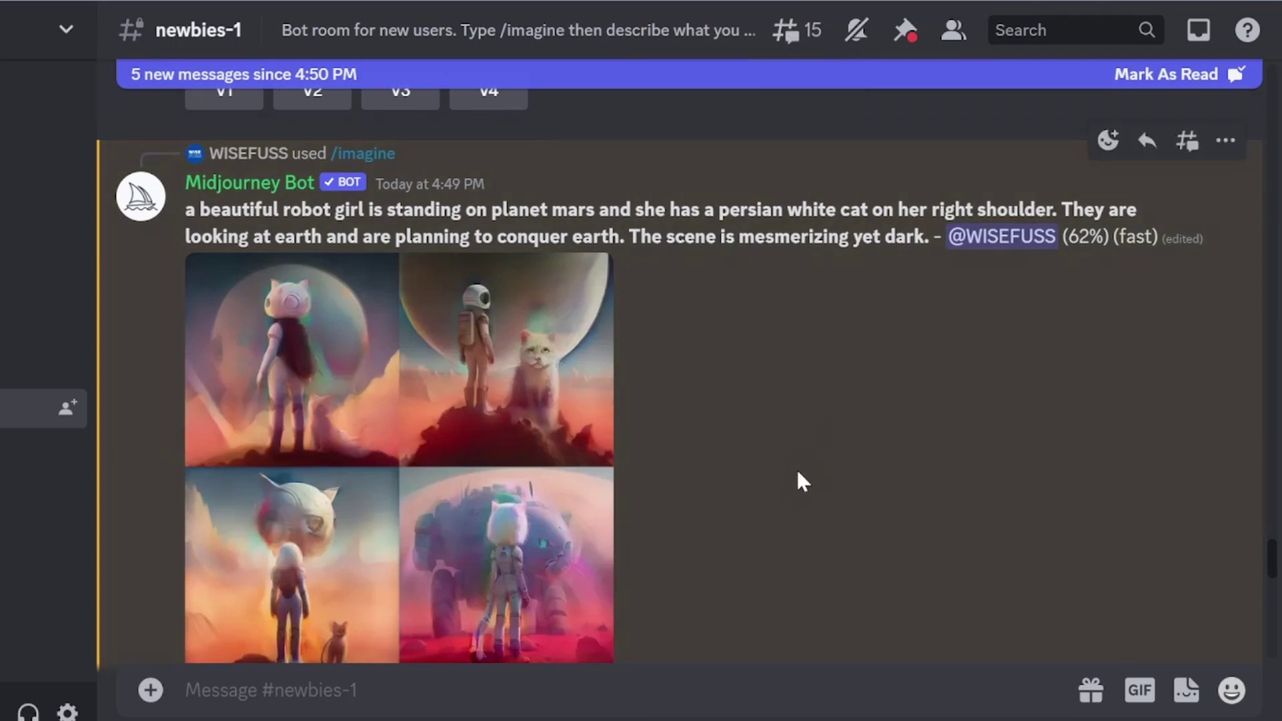
- Find the finished robot girl image grid, upscale its second image and generate variations of its third image
scroll(783, 514, down, 20)
scroll(786, 514, down, 20)
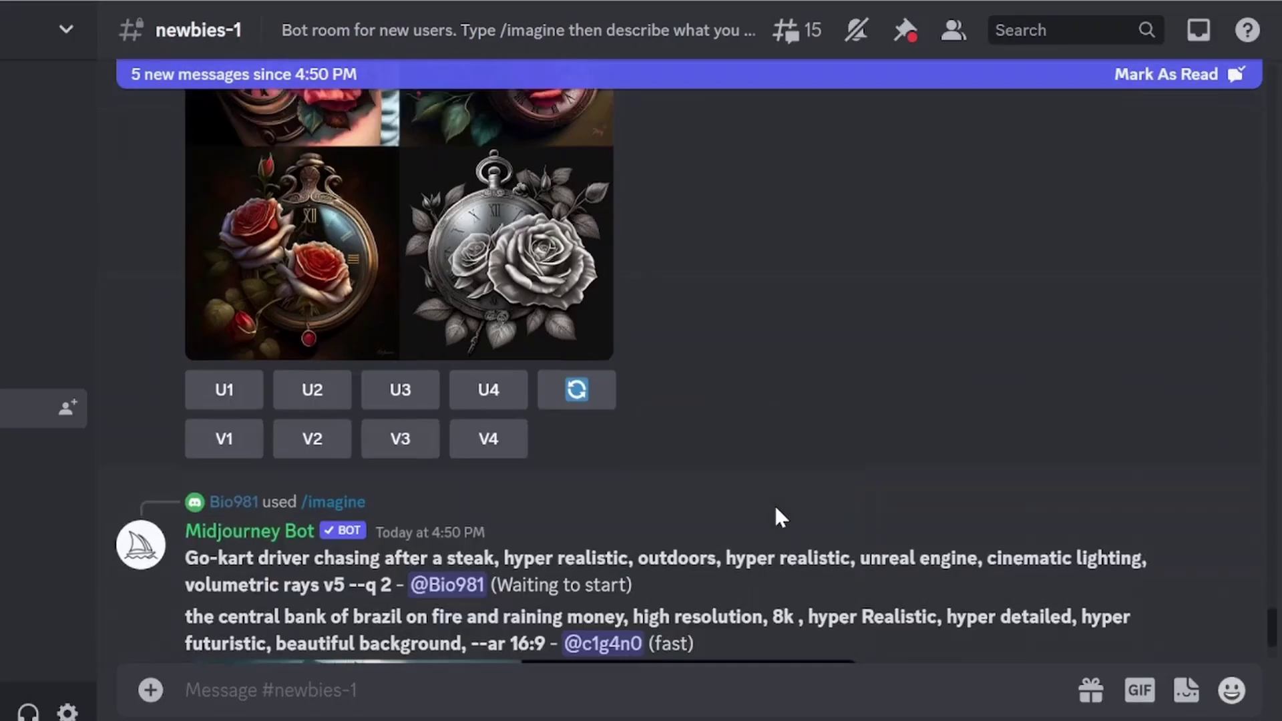
scroll(776, 511, down, 9)
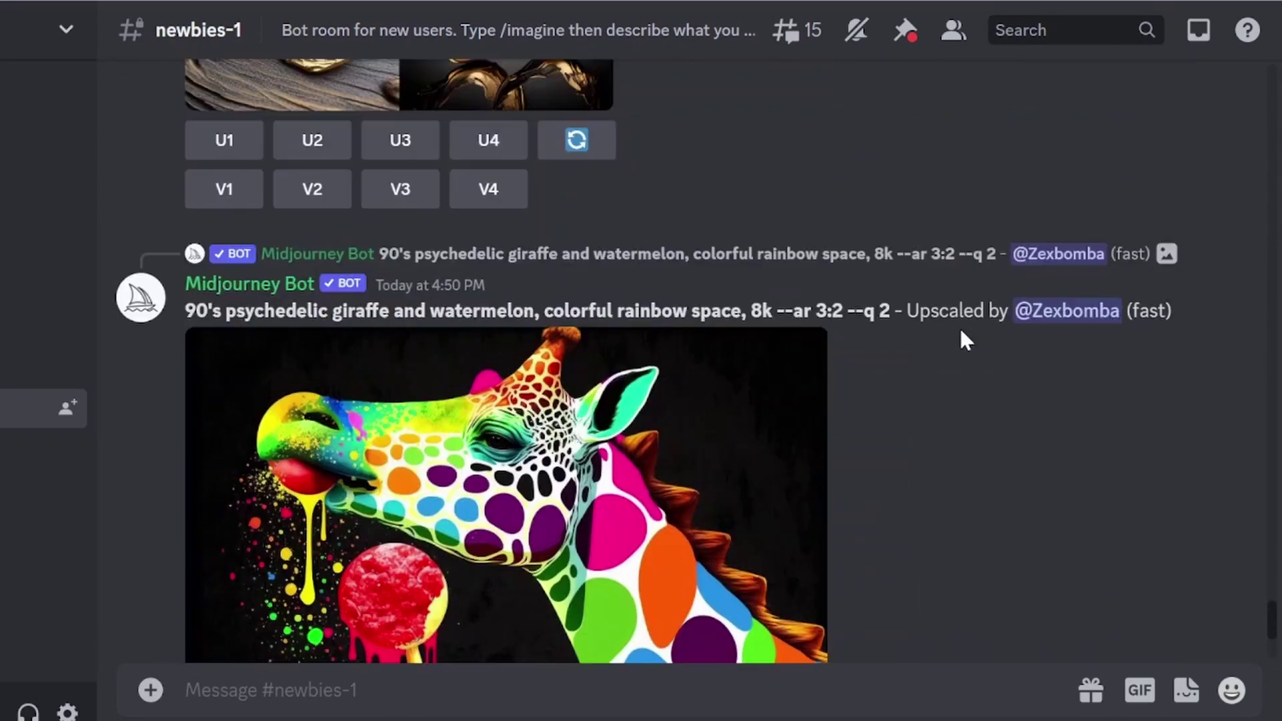
scroll(861, 417, up, 5)
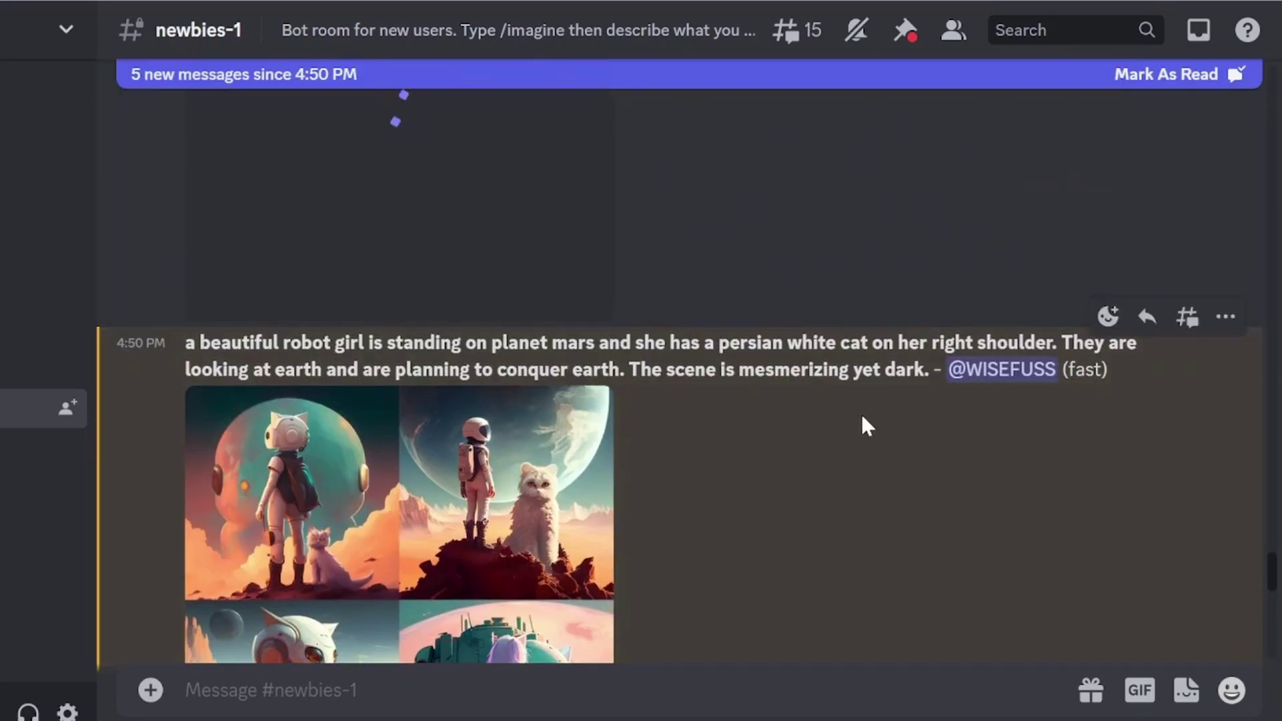
scroll(862, 419, down, 2)
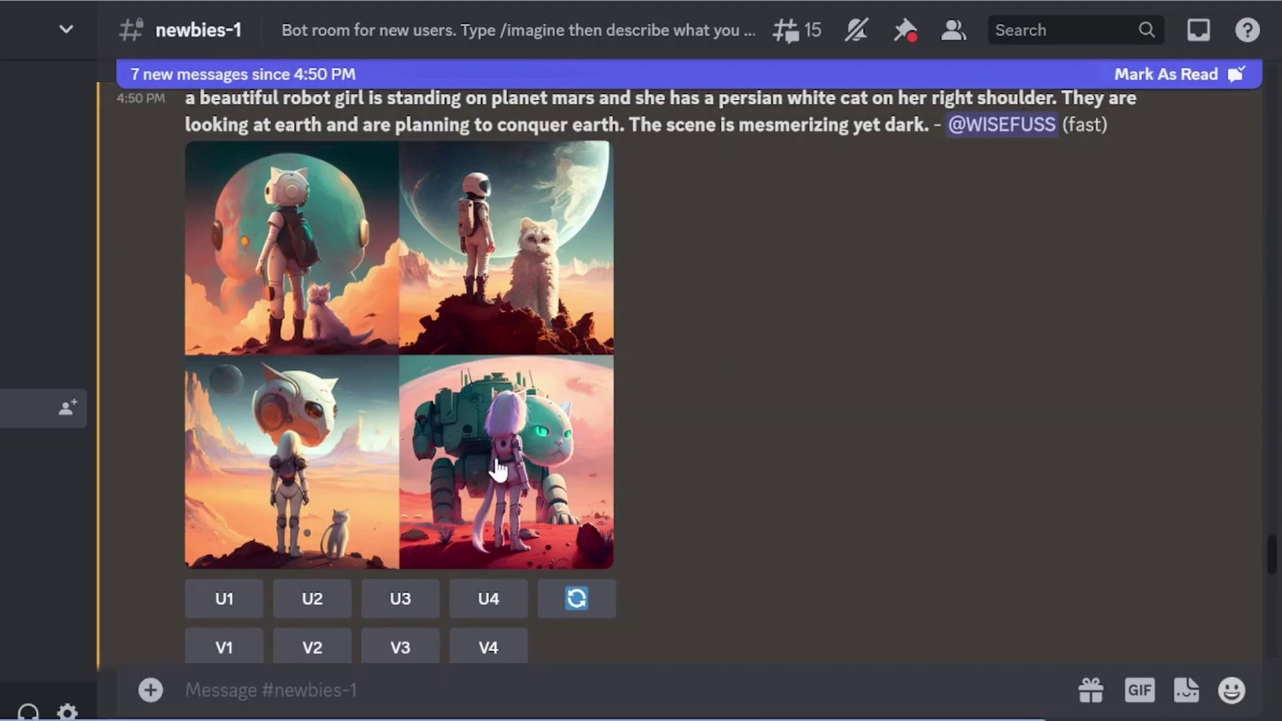
click(224, 599)
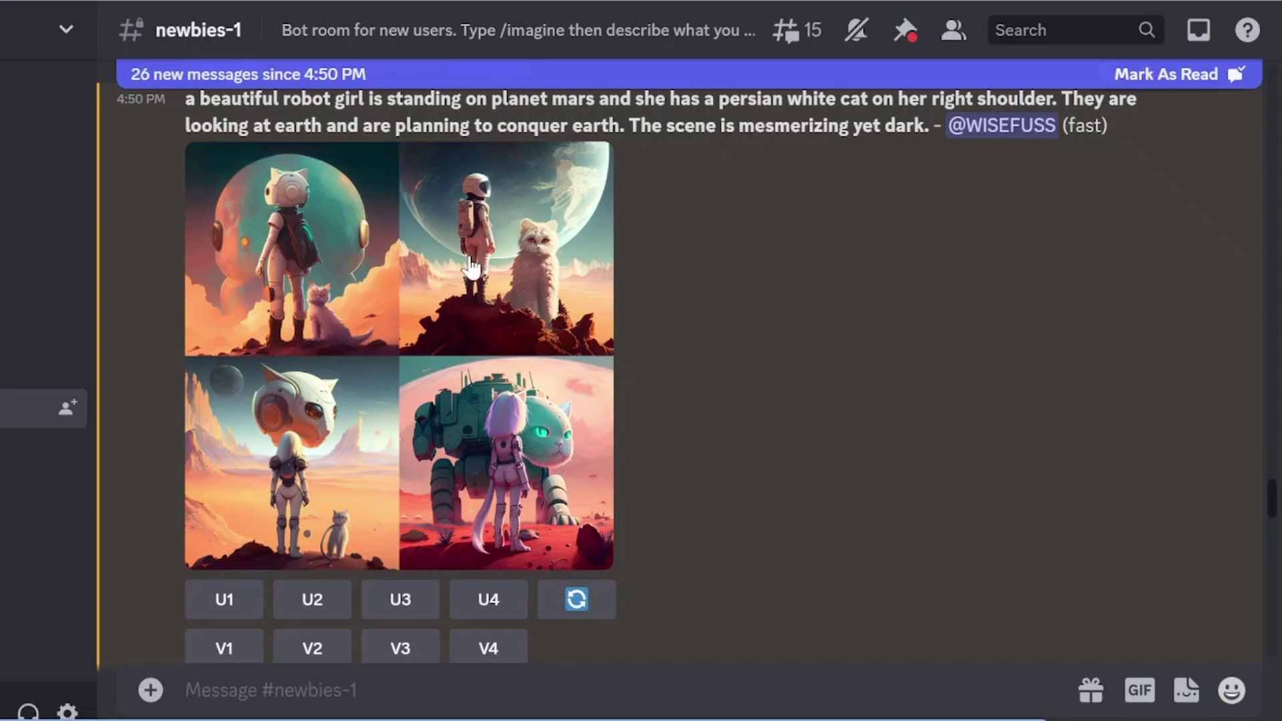
click(313, 605)
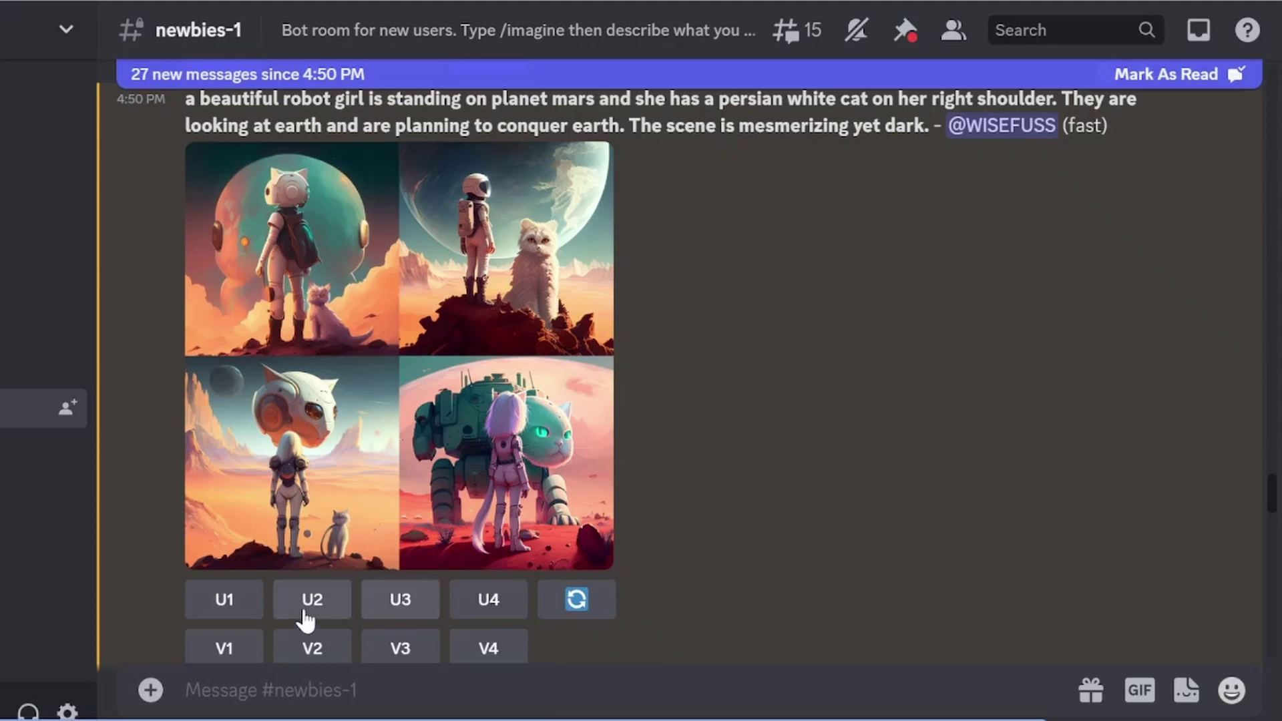
click(403, 649)
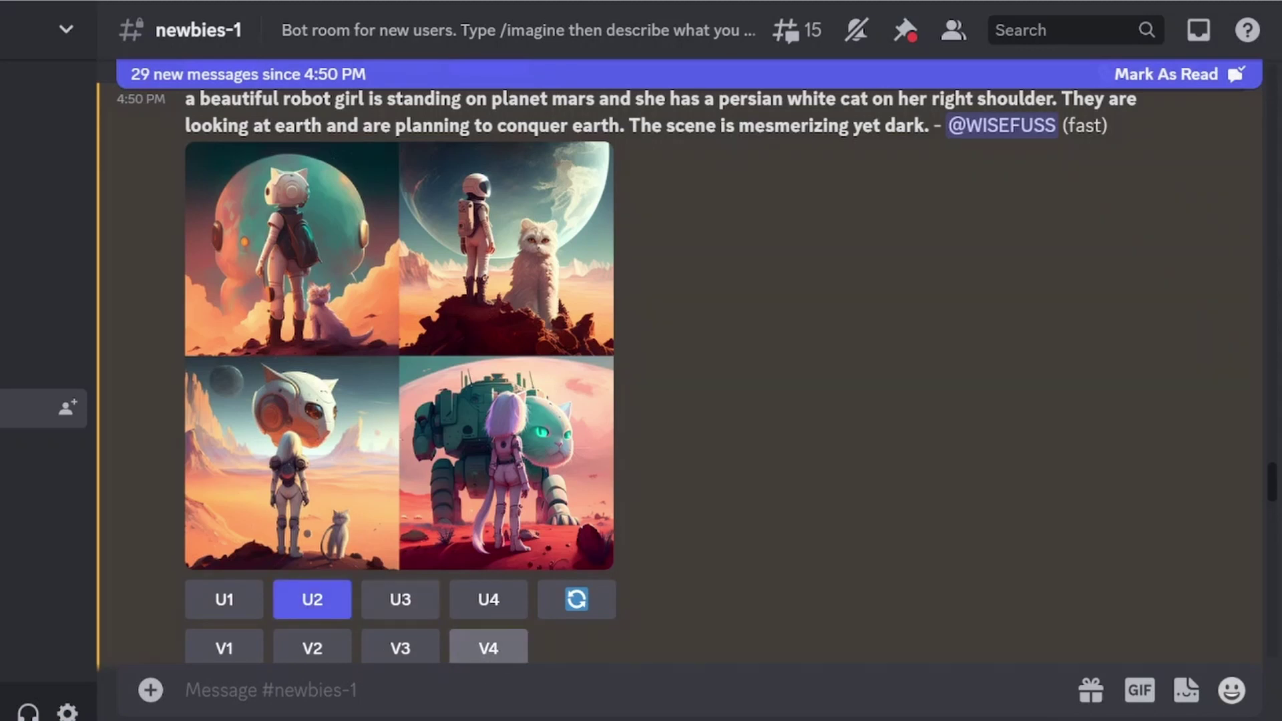
click(393, 647)
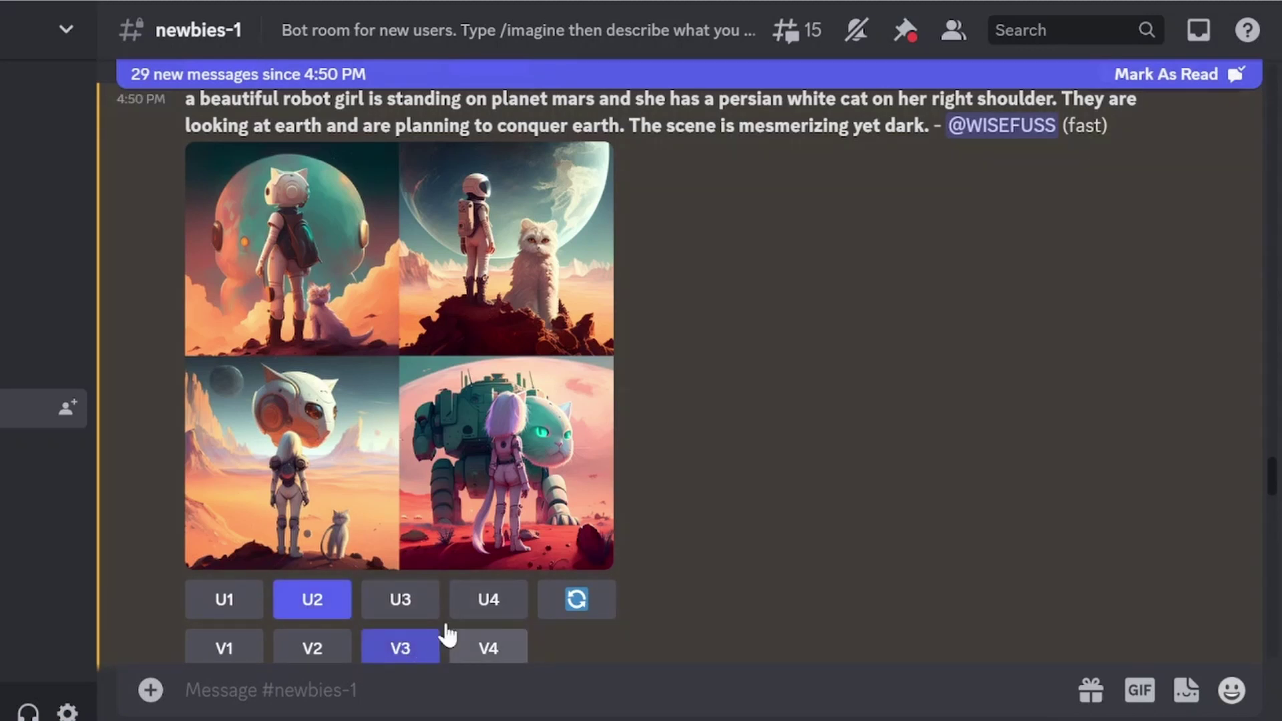
click(578, 603)
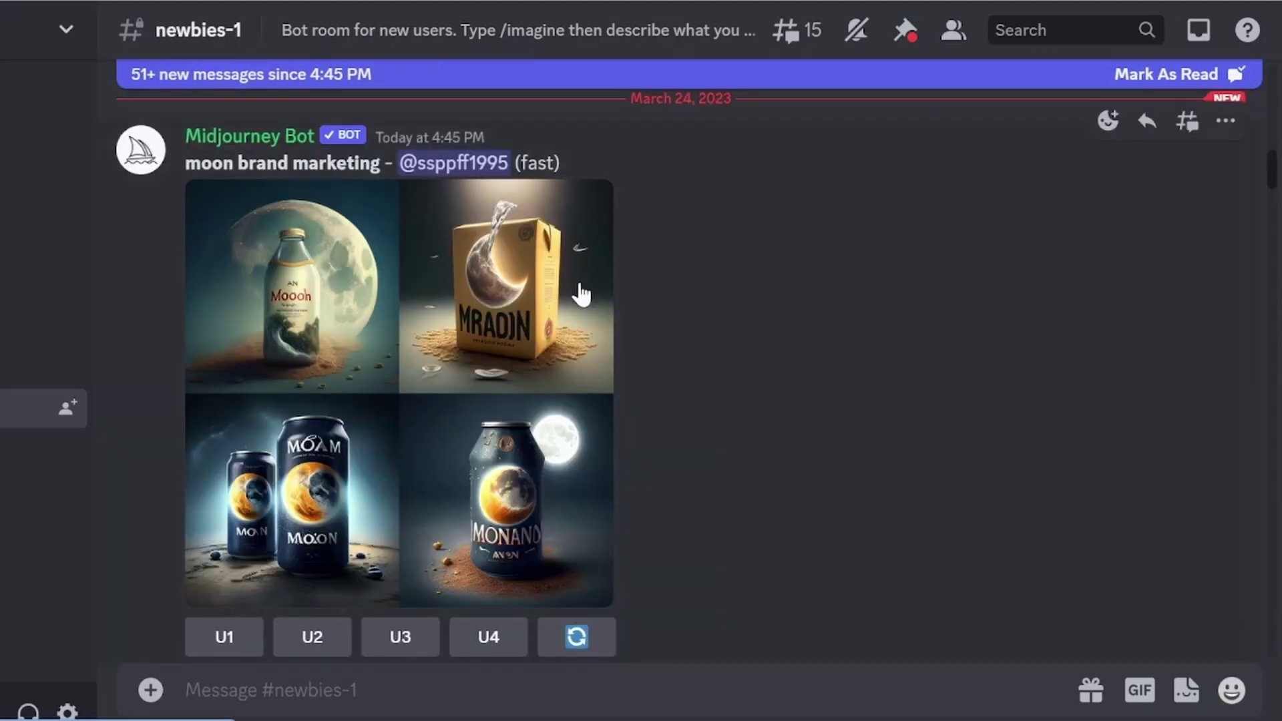
scroll(581, 294, down, 15)
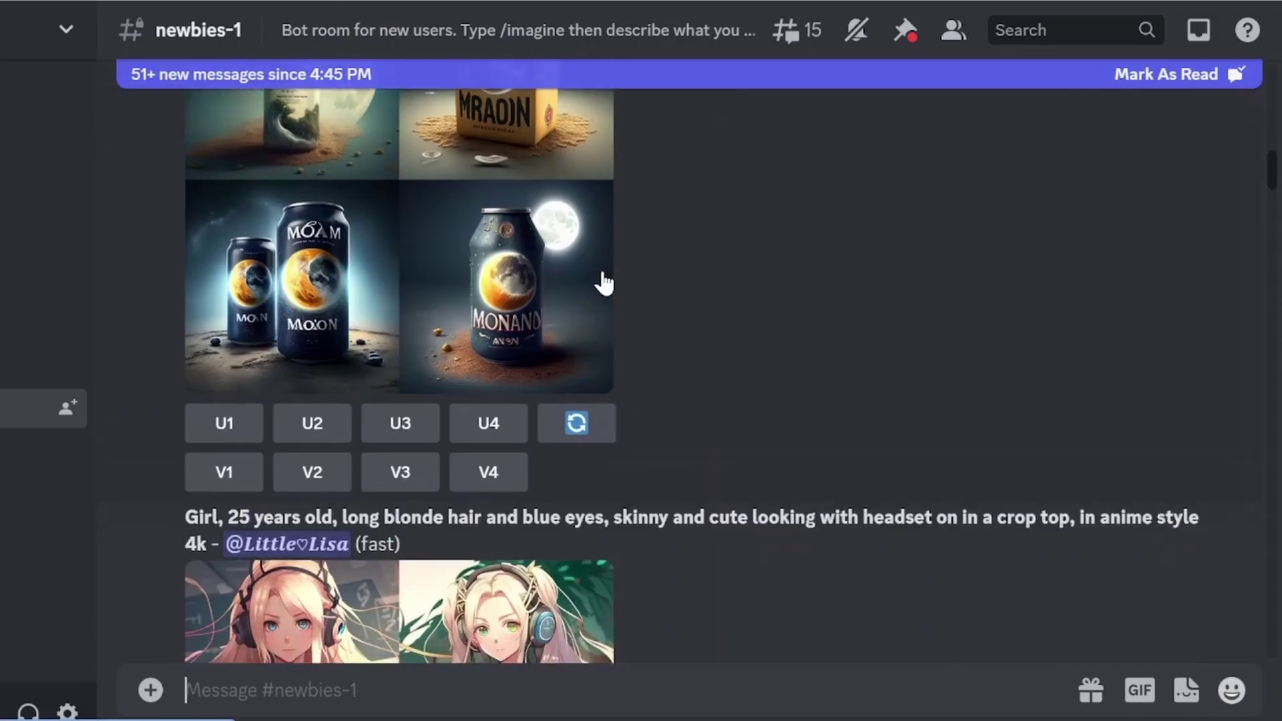
scroll(437, 410, down, 5)
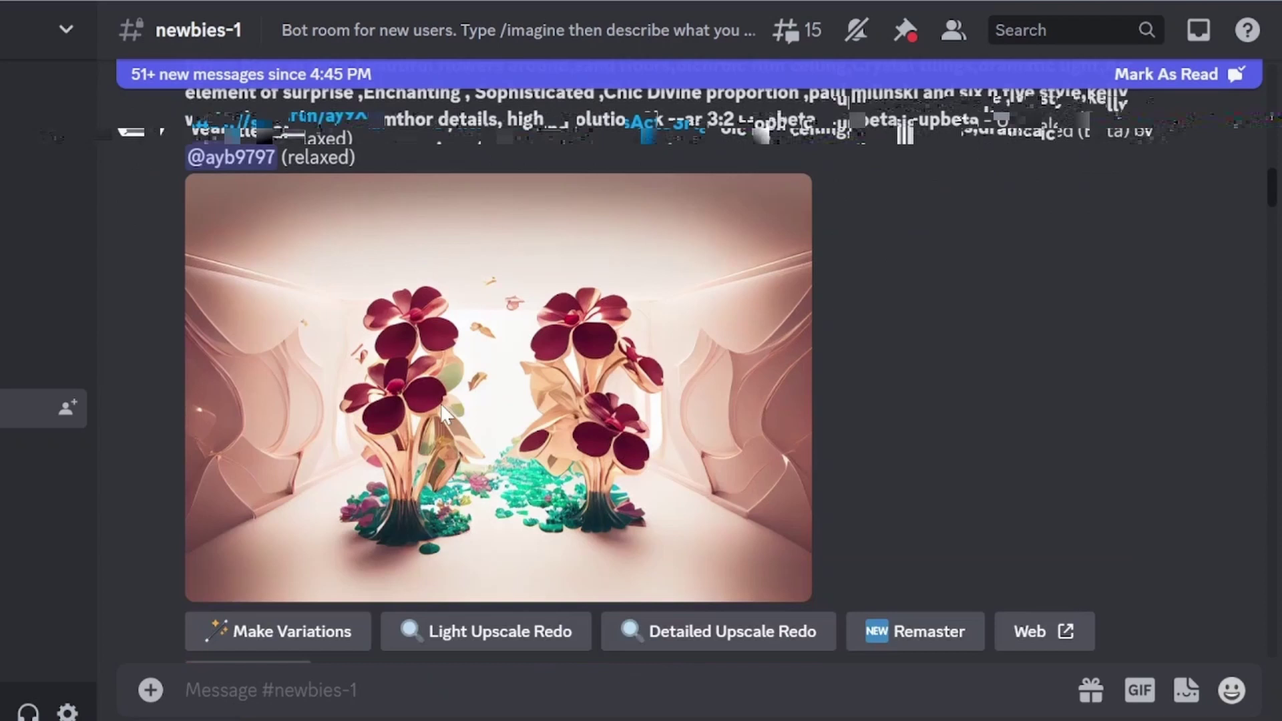
scroll(444, 415, down, 15)
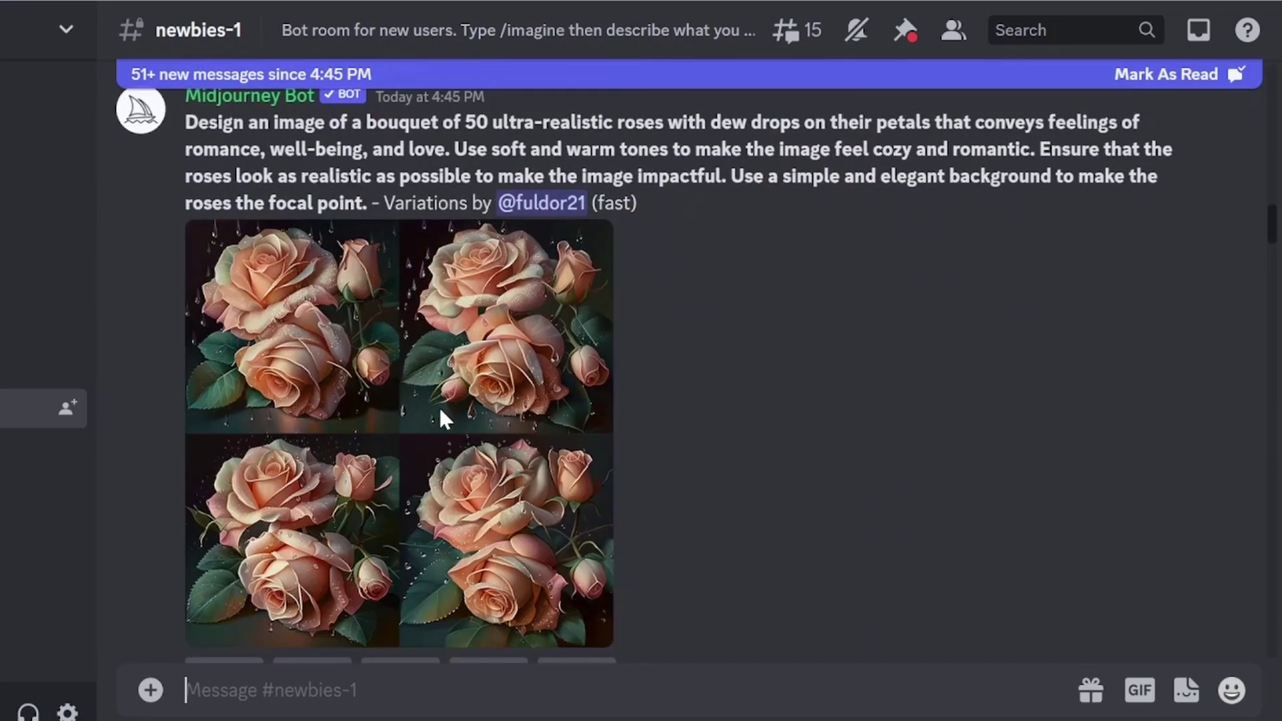
scroll(438, 406, down, 10)
text(/)
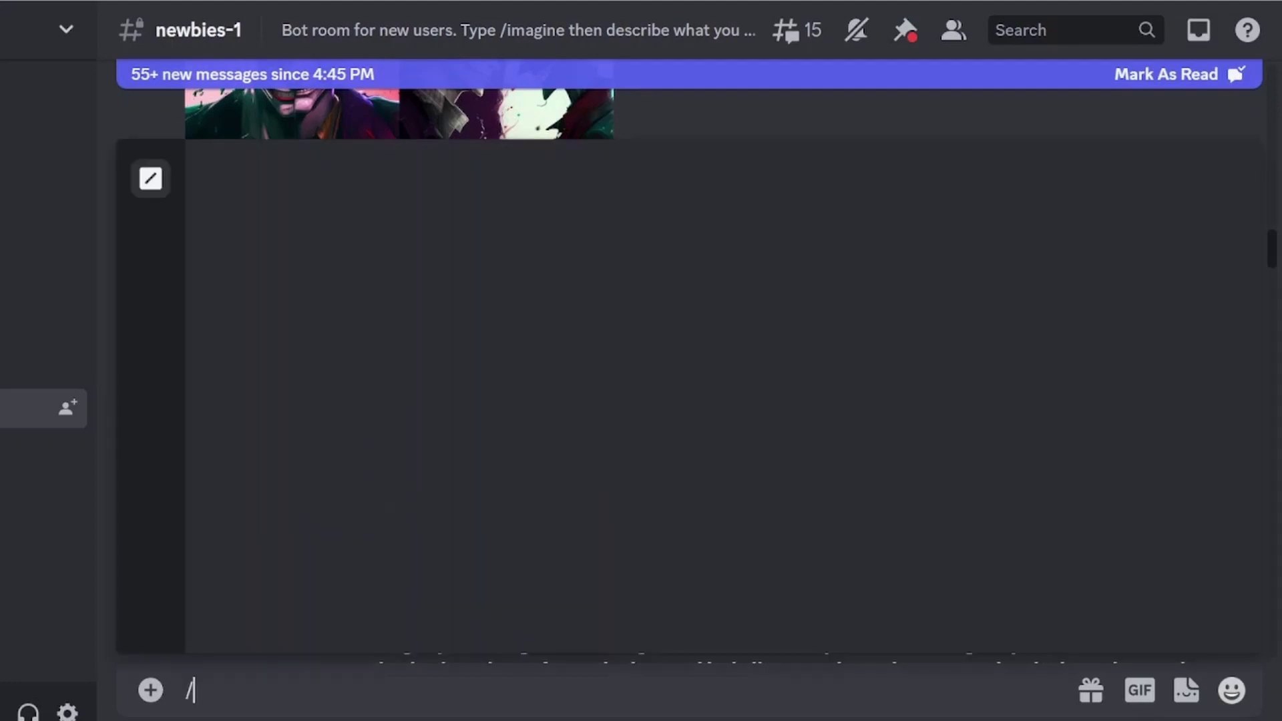
text(im)
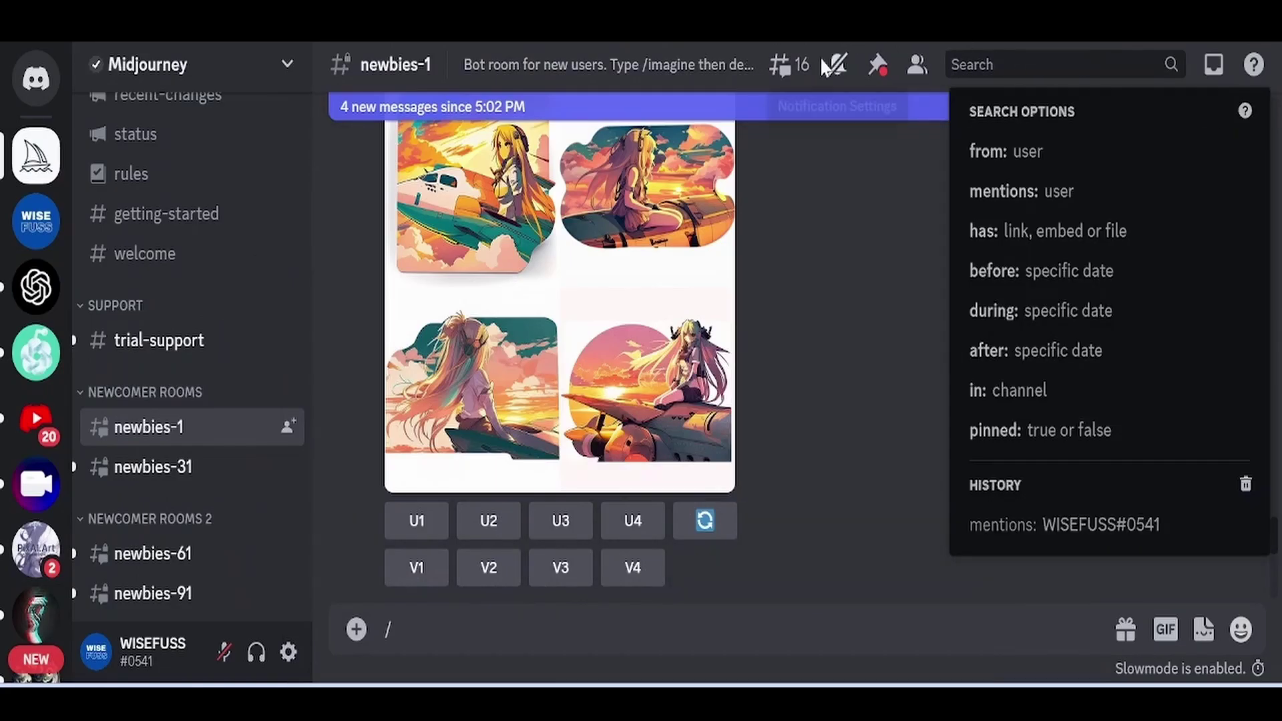
- Search the Midjourney server for messages that mention the signed-in account, using the mentions filter
click(964, 192)
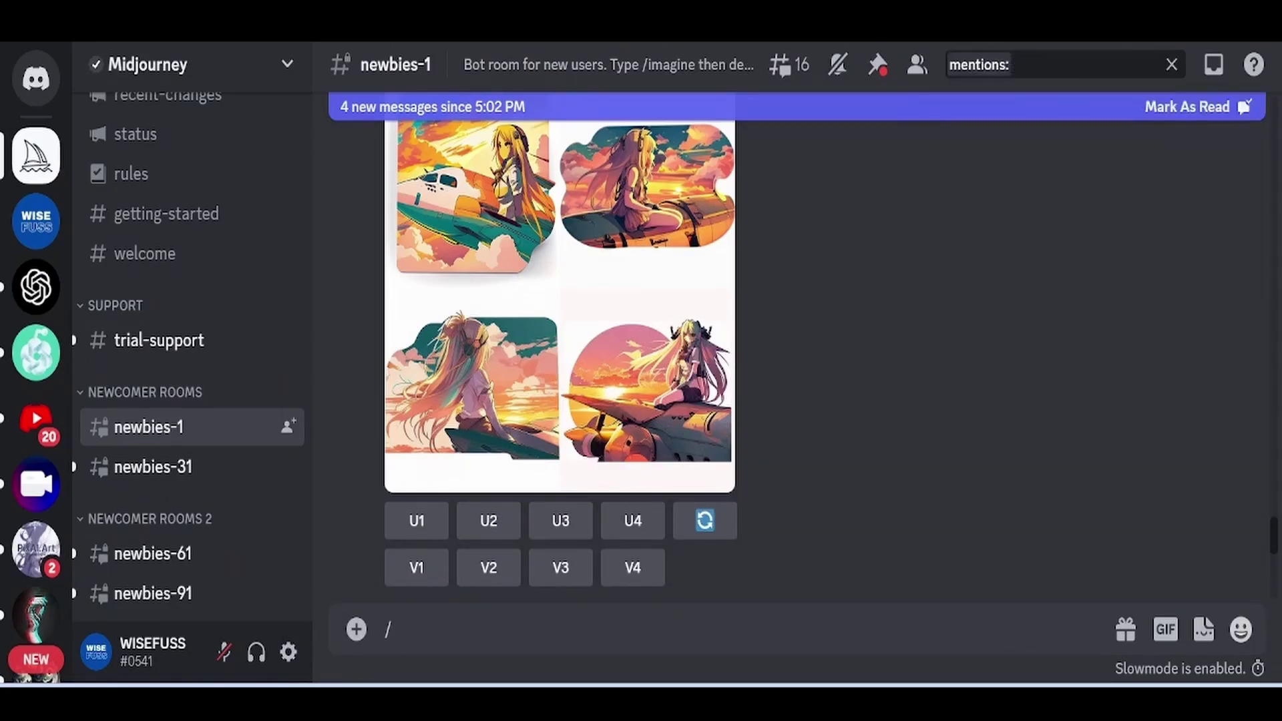
text(wise)
click(1041, 148)
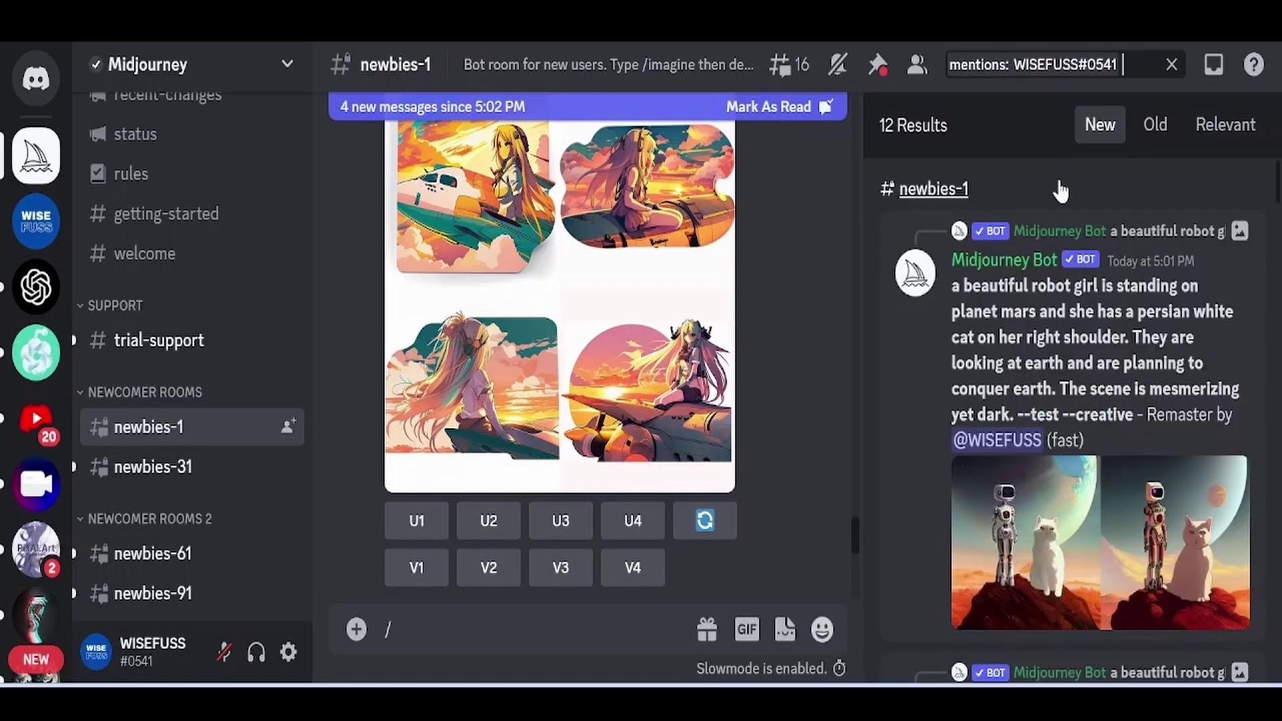
- Look through the search results mentioning the account and examine the previously generated and upscaled images
scroll(1171, 307, down, 10)
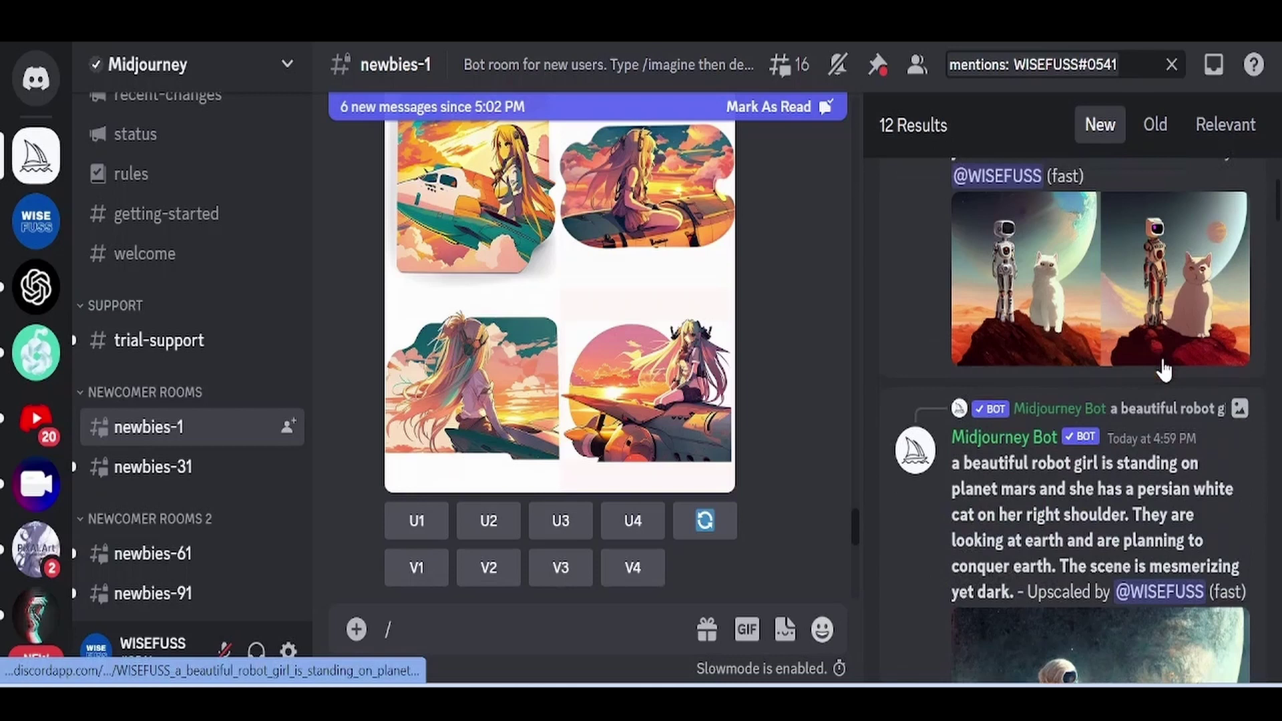
scroll(1163, 370, down, 15)
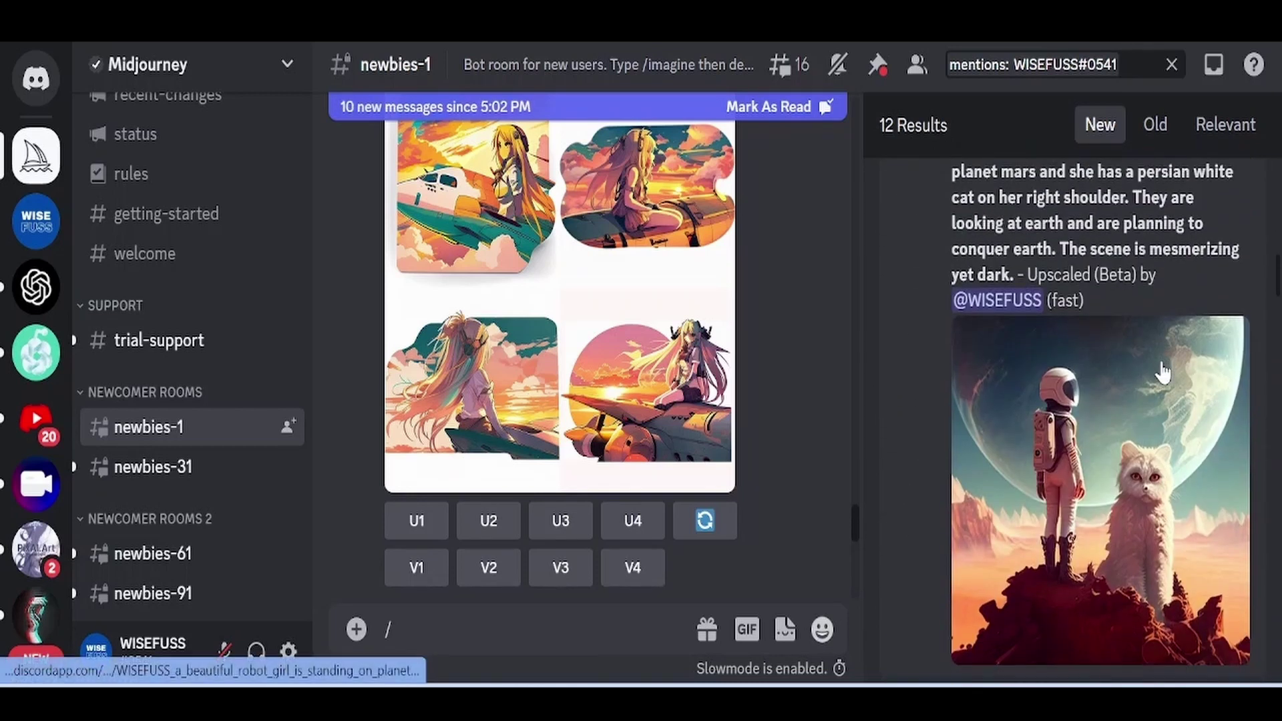
scroll(1163, 370, down, 10)
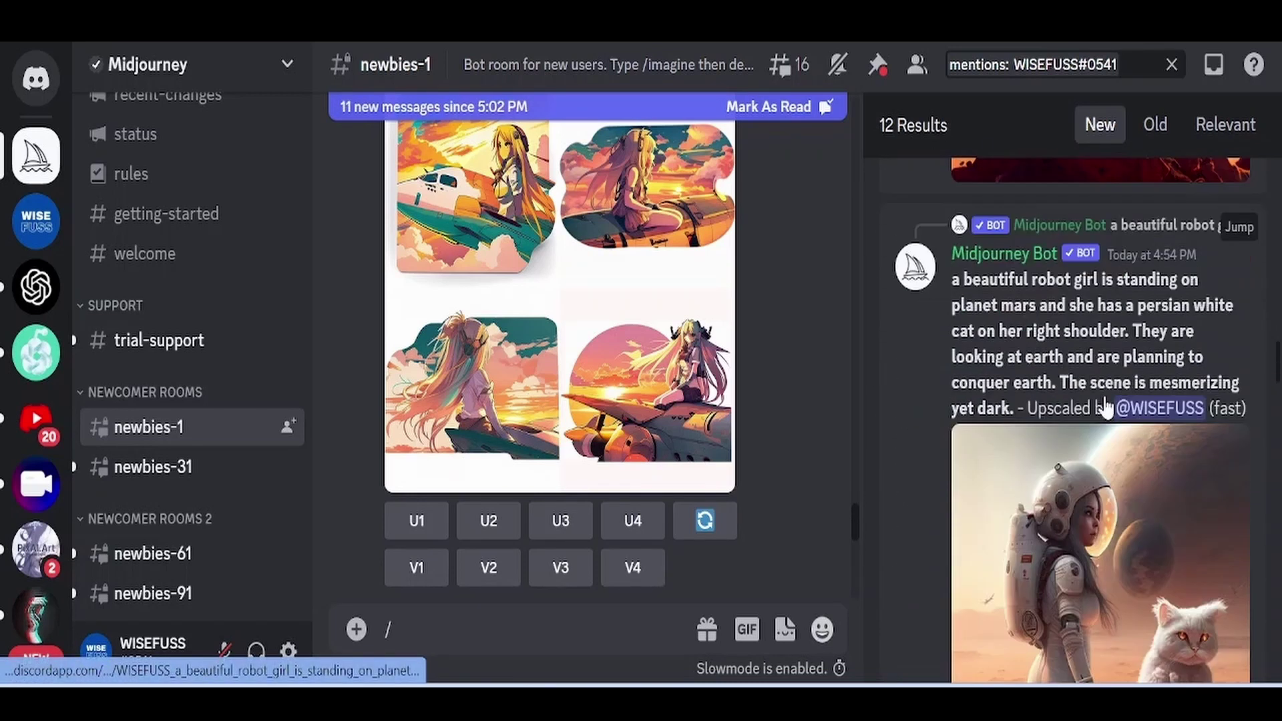
scroll(1105, 422, down, 20)
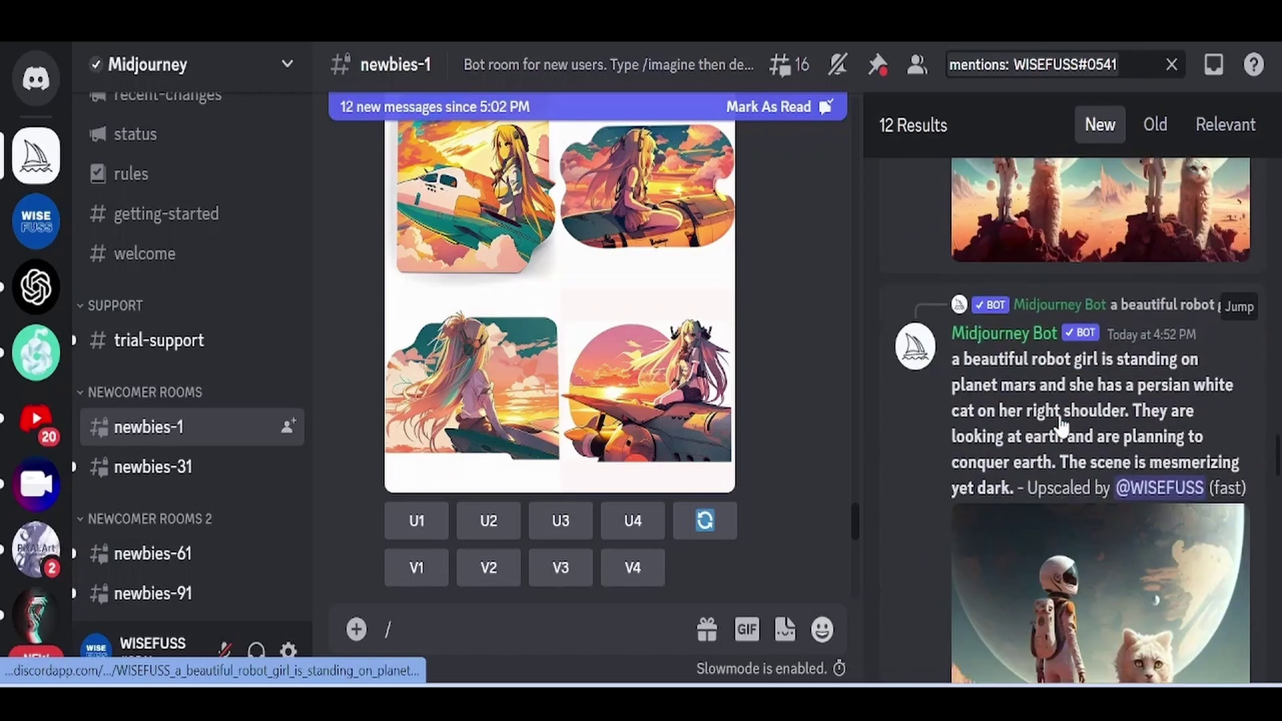
scroll(1148, 447, down, 15)
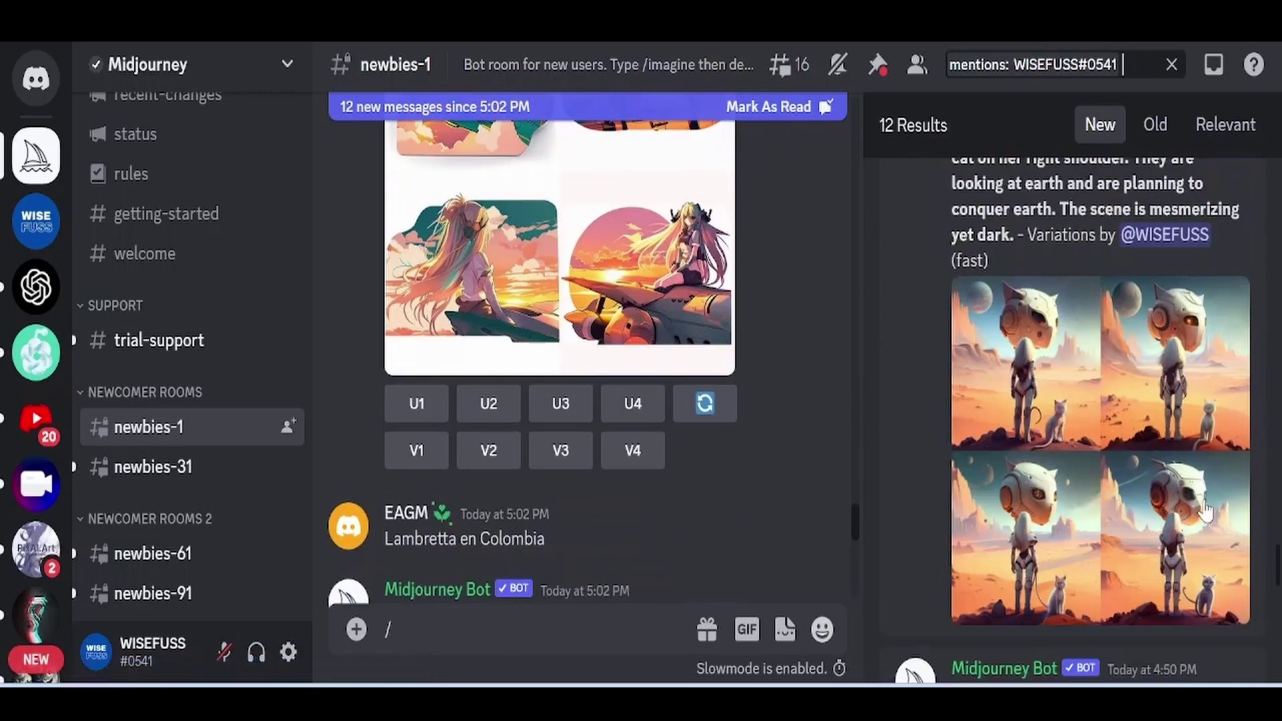
scroll(1192, 510, down, 5)
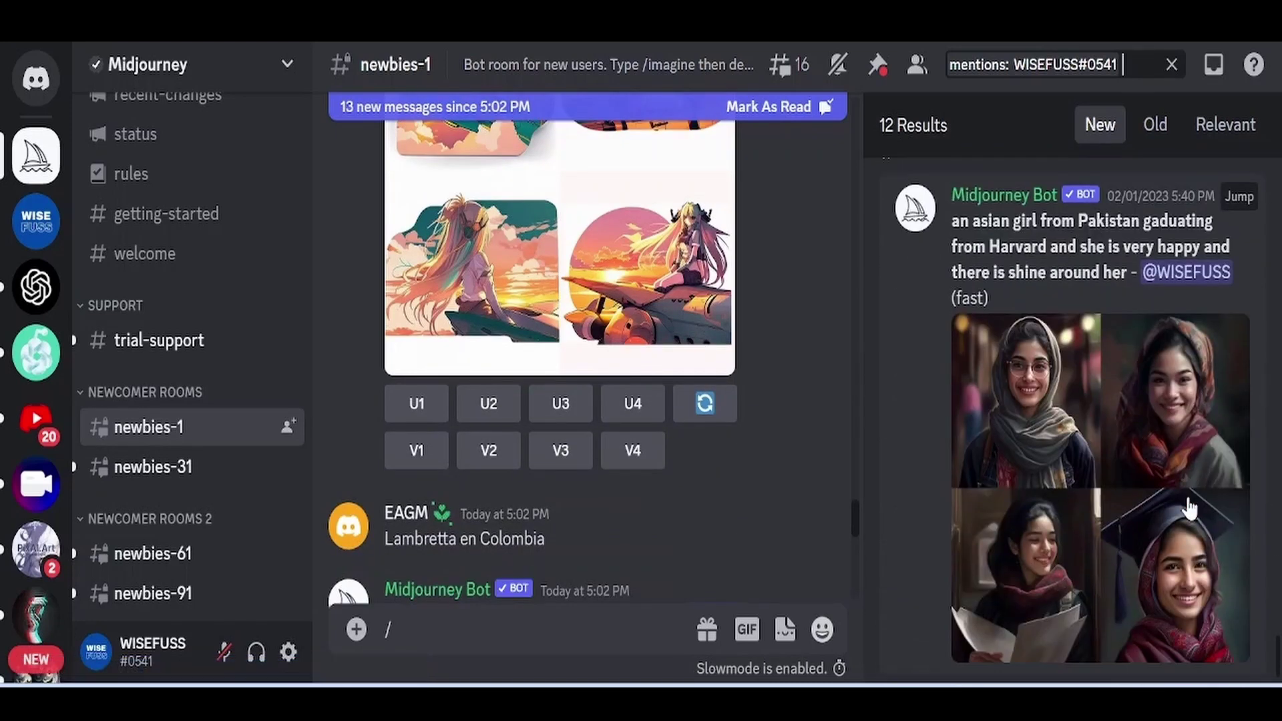
scroll(1195, 507, up, 8)
scroll(1213, 501, up, 10)
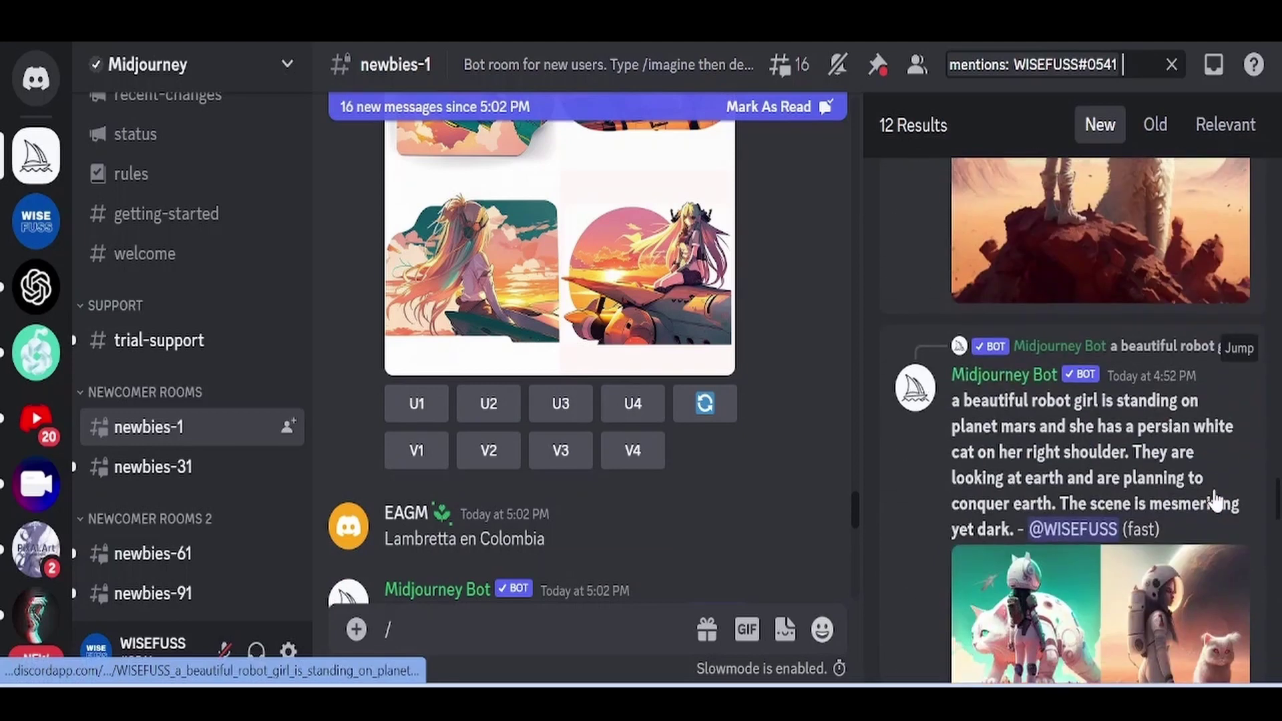
scroll(1213, 500, up, 10)
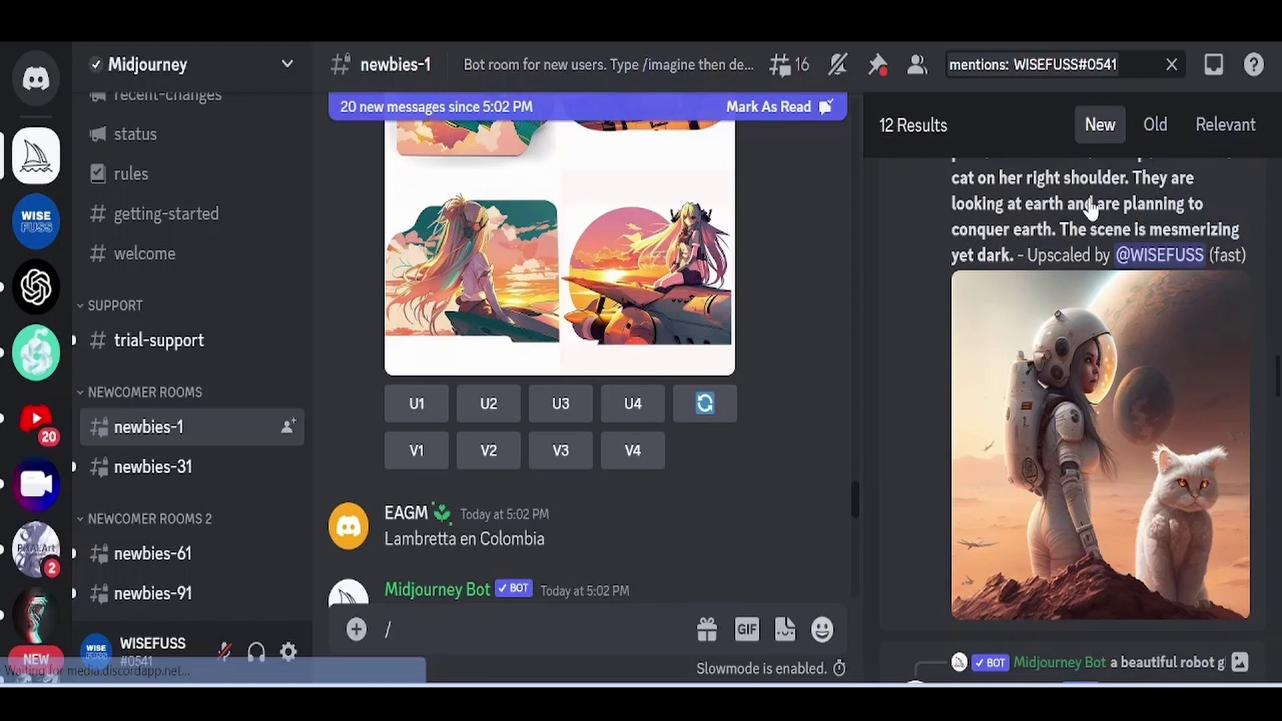
- Go to the upscaled image of the side-facing robot girl with the white cat in newbies-1 and run Light Upscale Redo on it
click(1090, 207)
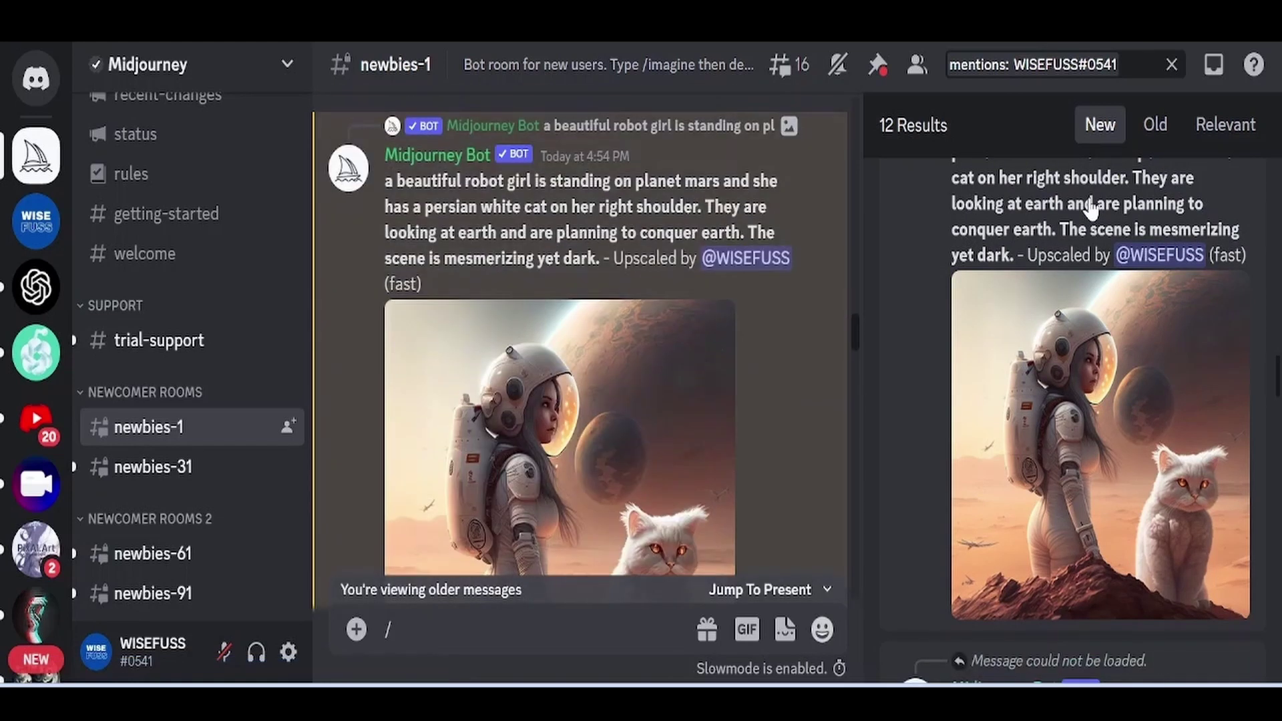
scroll(691, 322, down, 3)
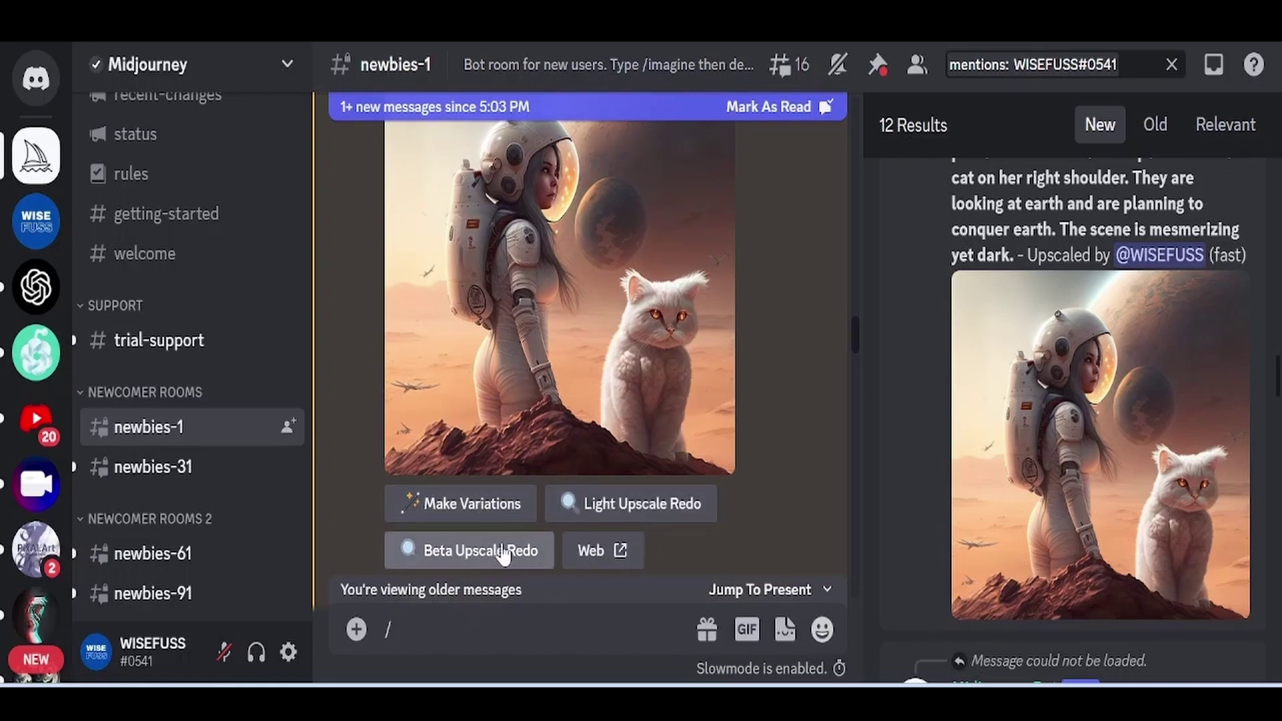
click(572, 503)
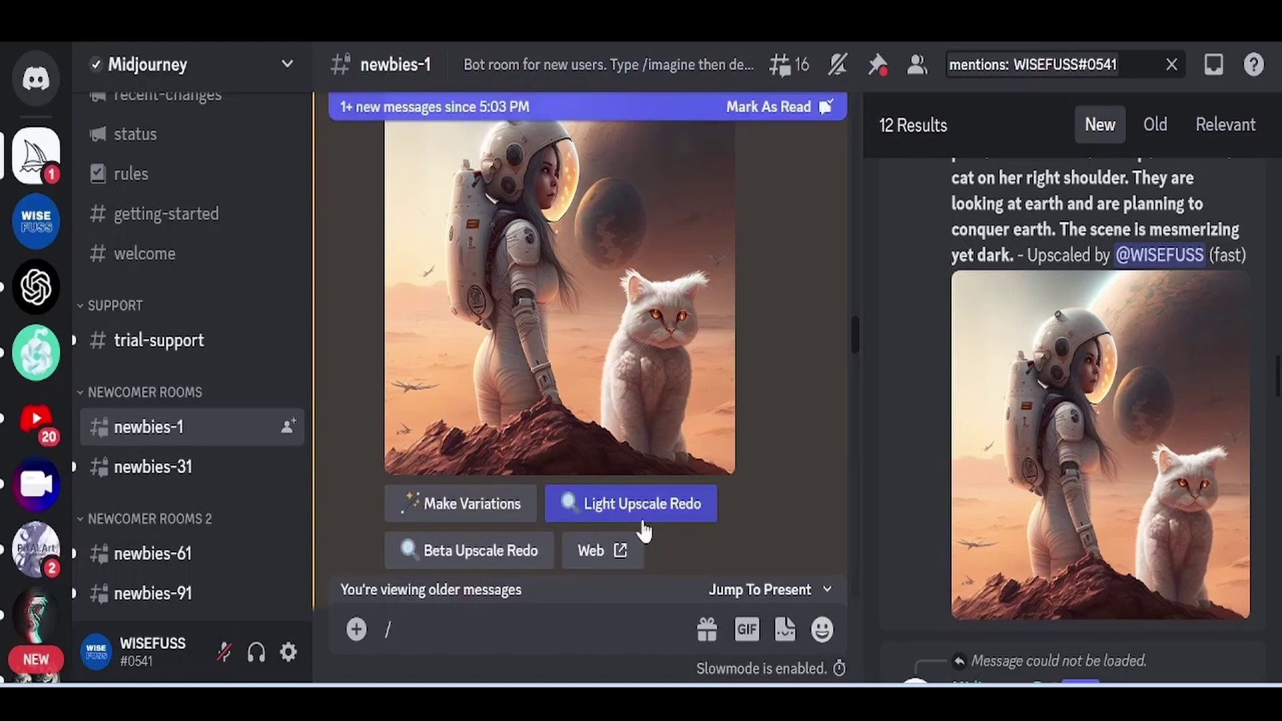
- Find the finished Light upscale of the robot girl, check its follow-up options, and view the image enlarged before closing it
scroll(1157, 345, down, 6)
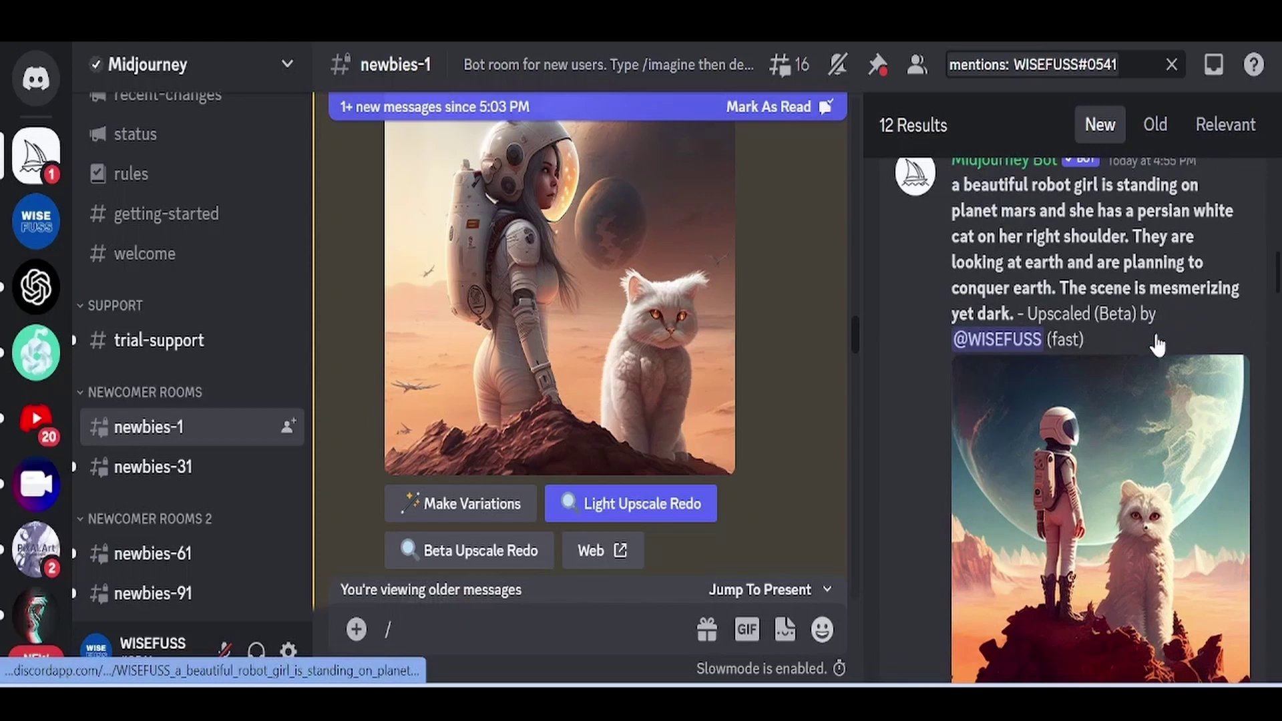
scroll(1157, 344, down, 5)
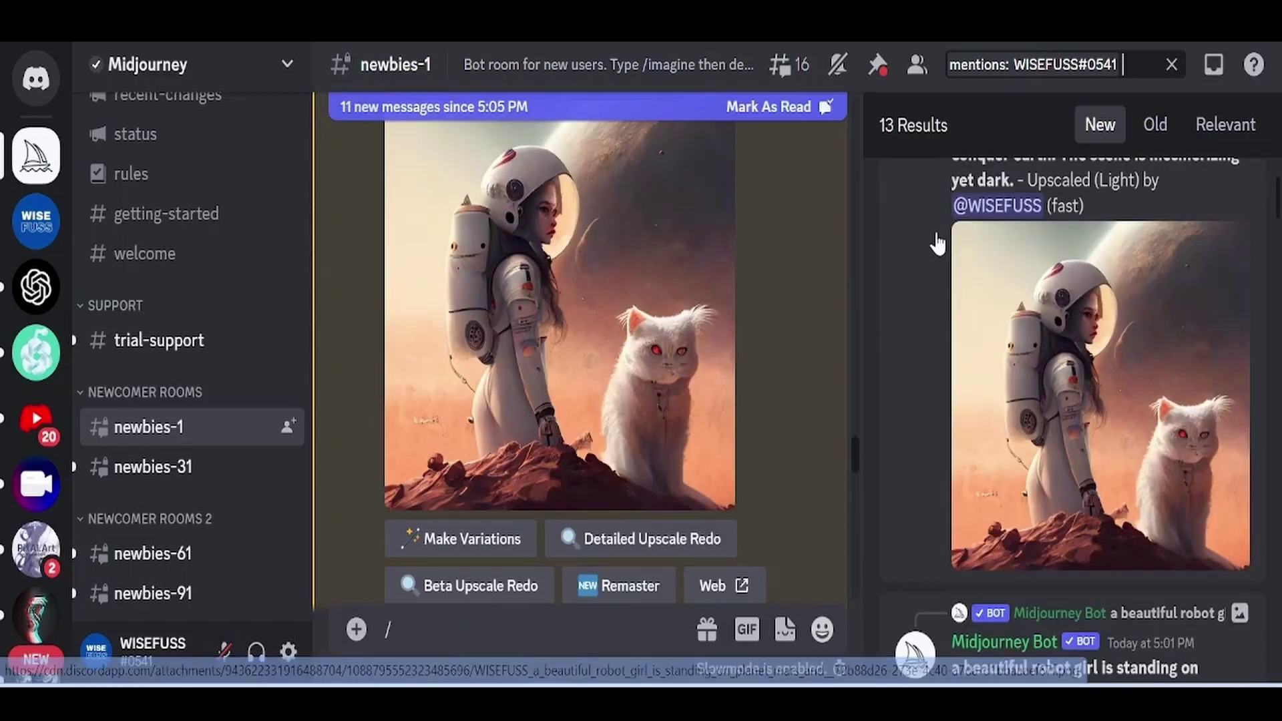
scroll(684, 397, up, 5)
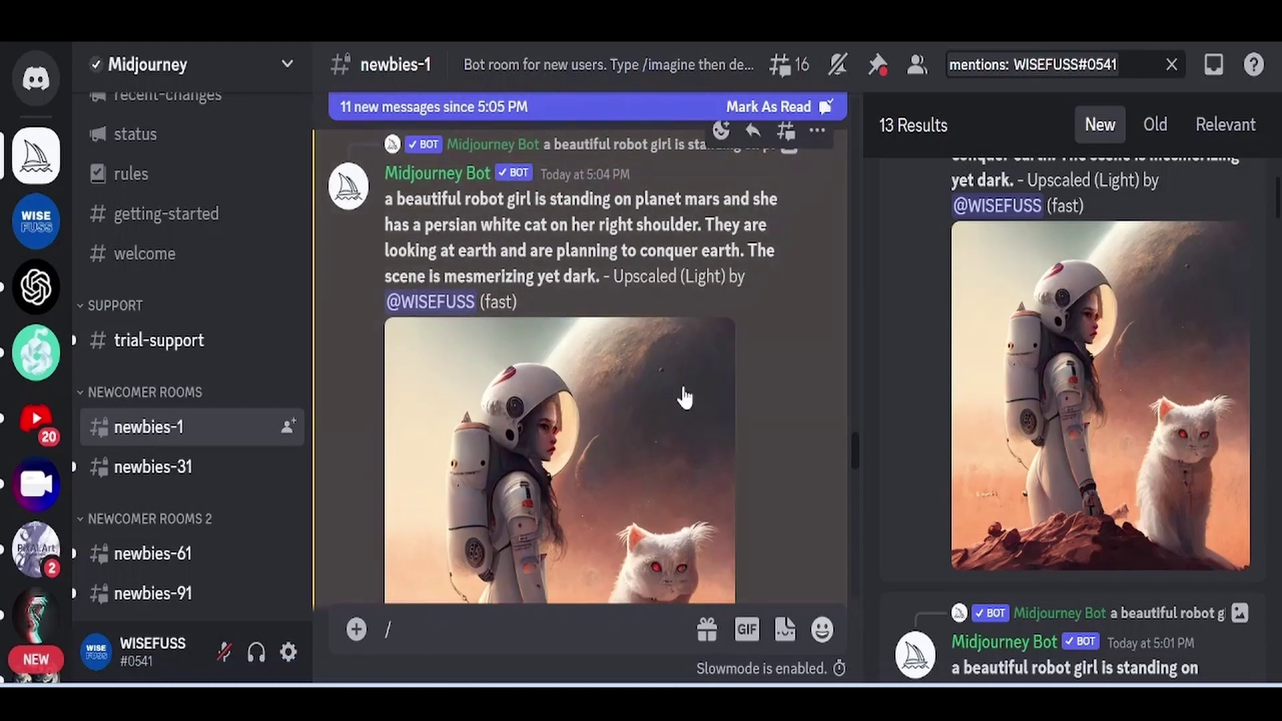
scroll(661, 343, down, 5)
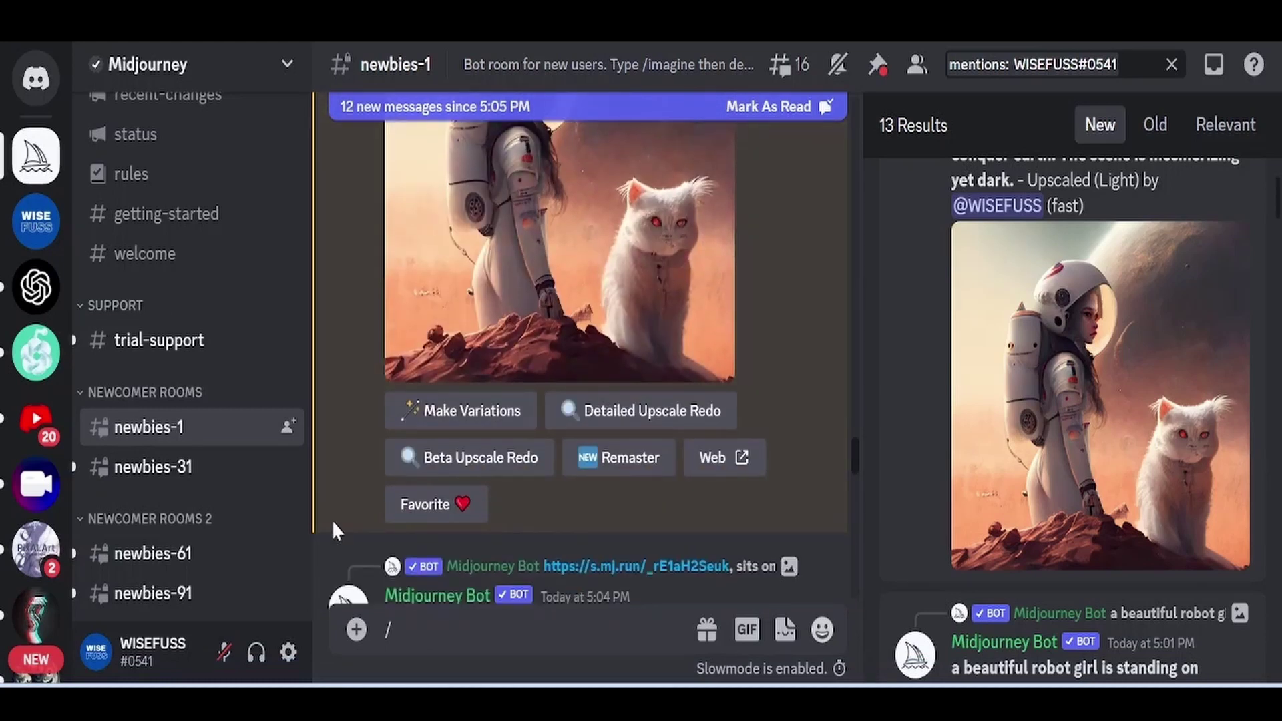
click(453, 511)
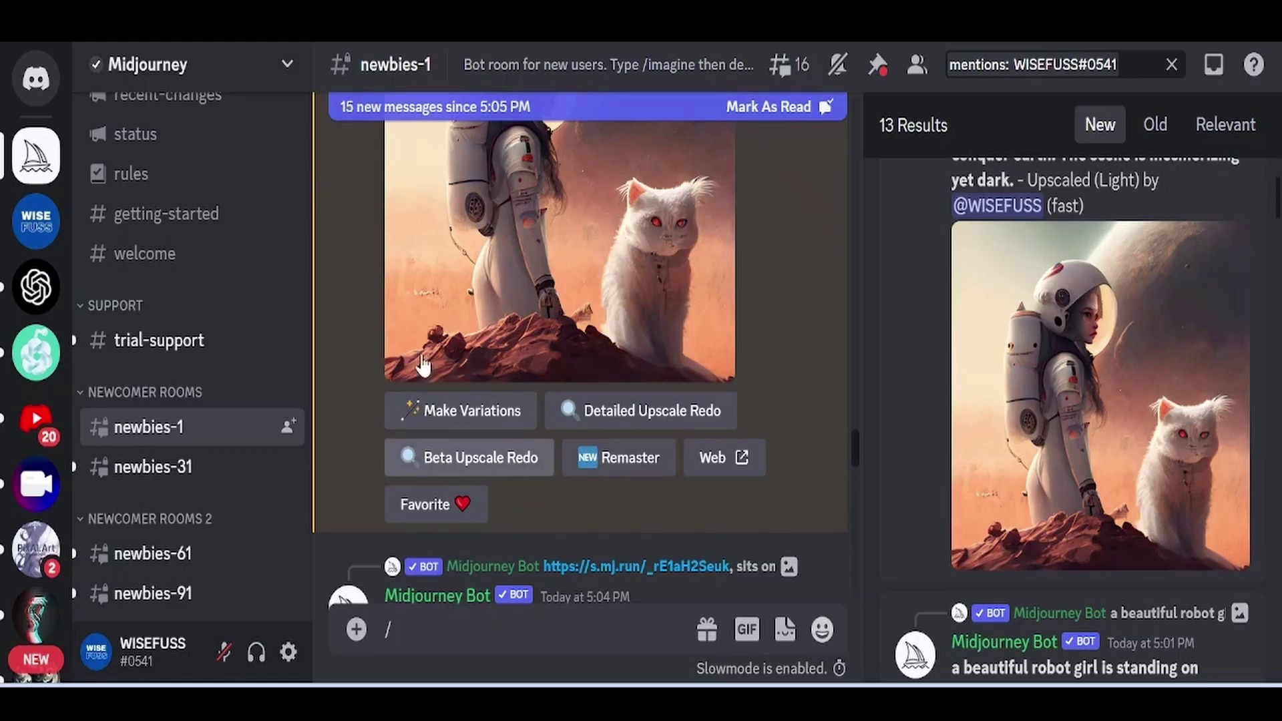
click(455, 228)
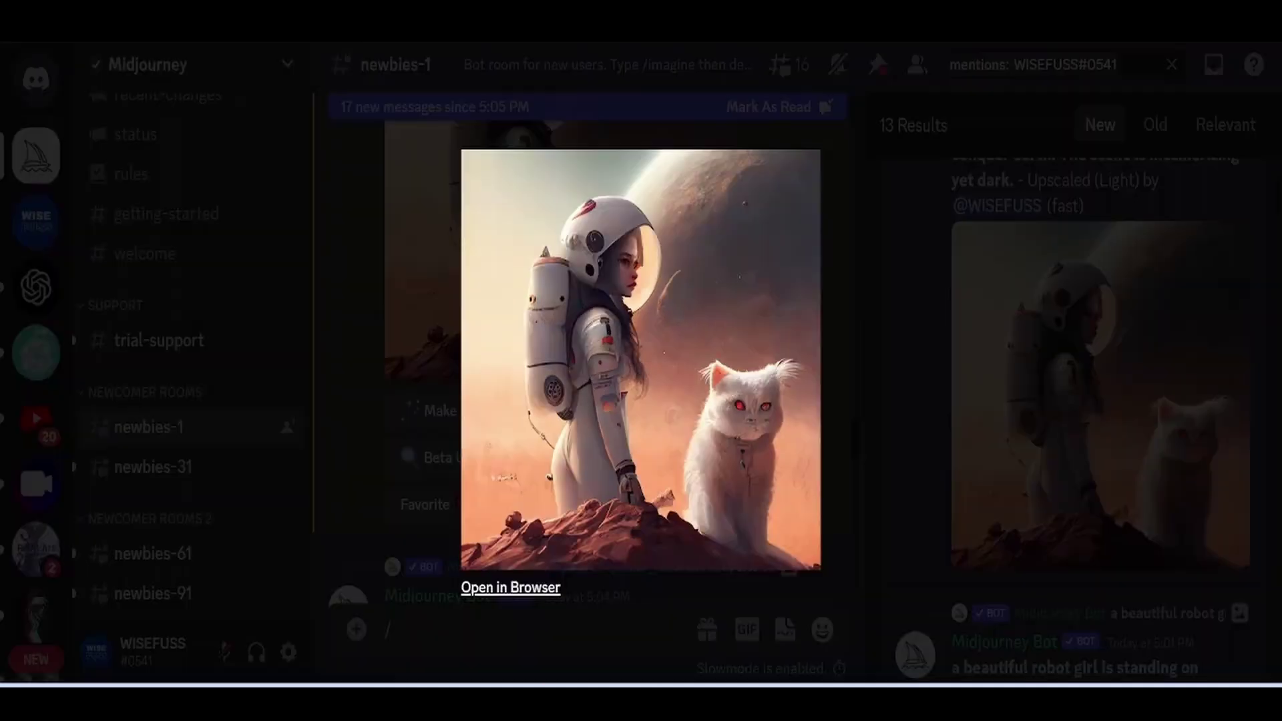
click(849, 425)
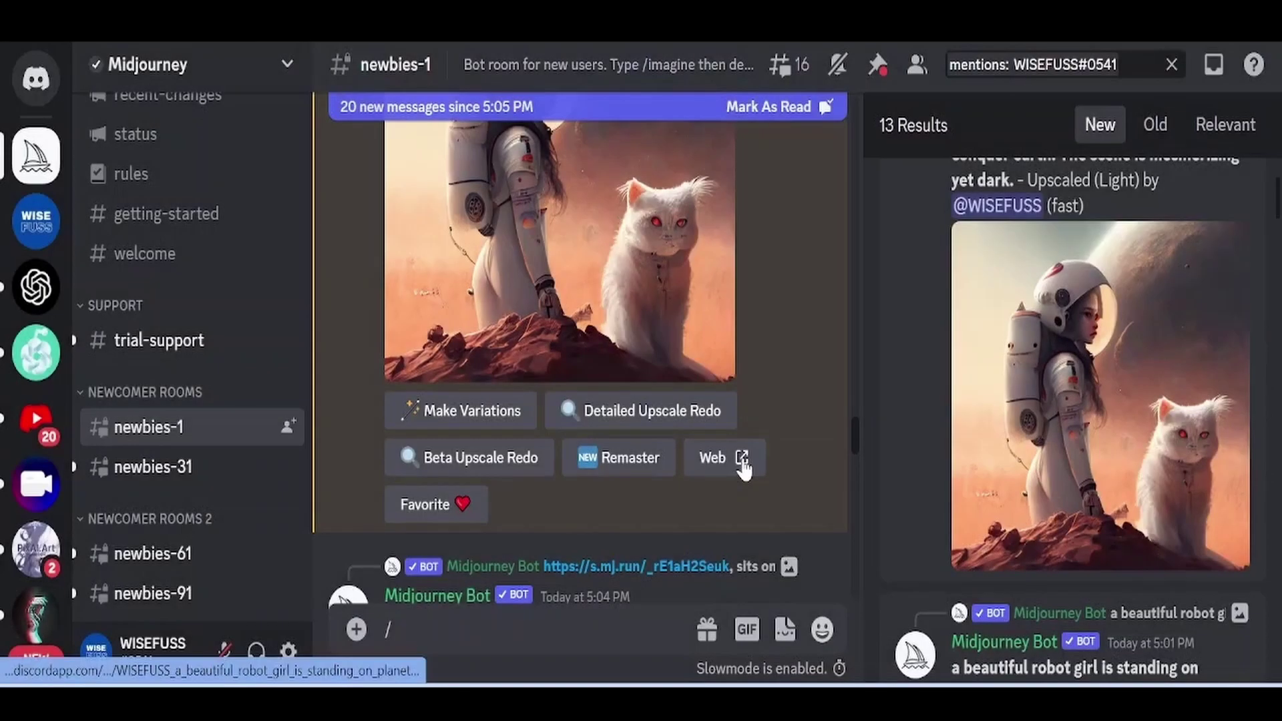
- Open the Midjourney website from the image message, go to its home page, dismiss the plans notice and browse the account's upscales
click(746, 338)
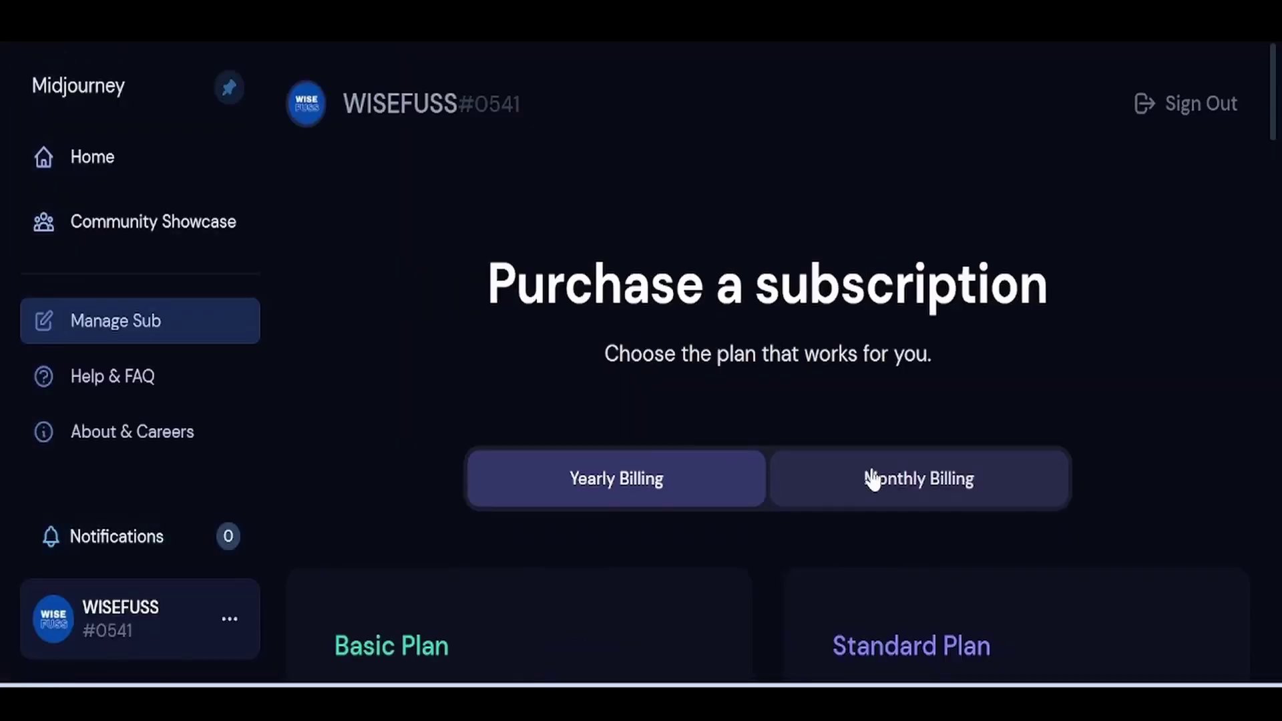
click(97, 158)
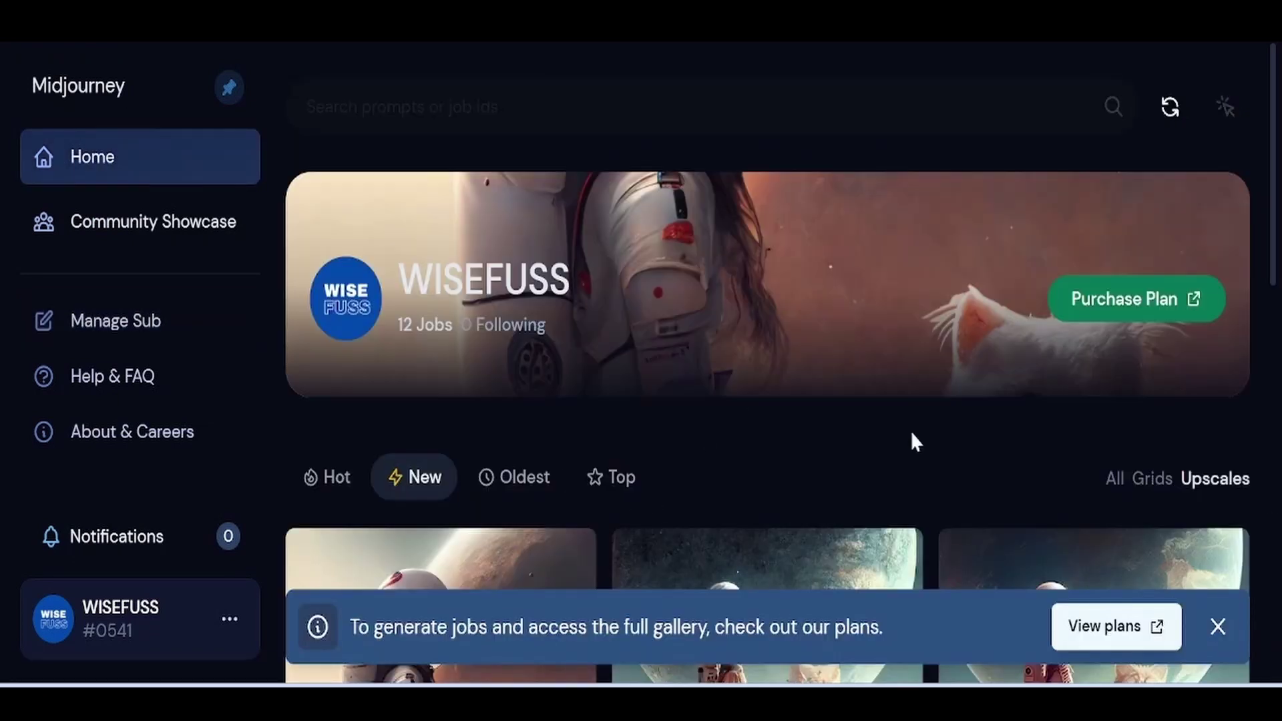
click(1218, 626)
scroll(847, 345, down, 5)
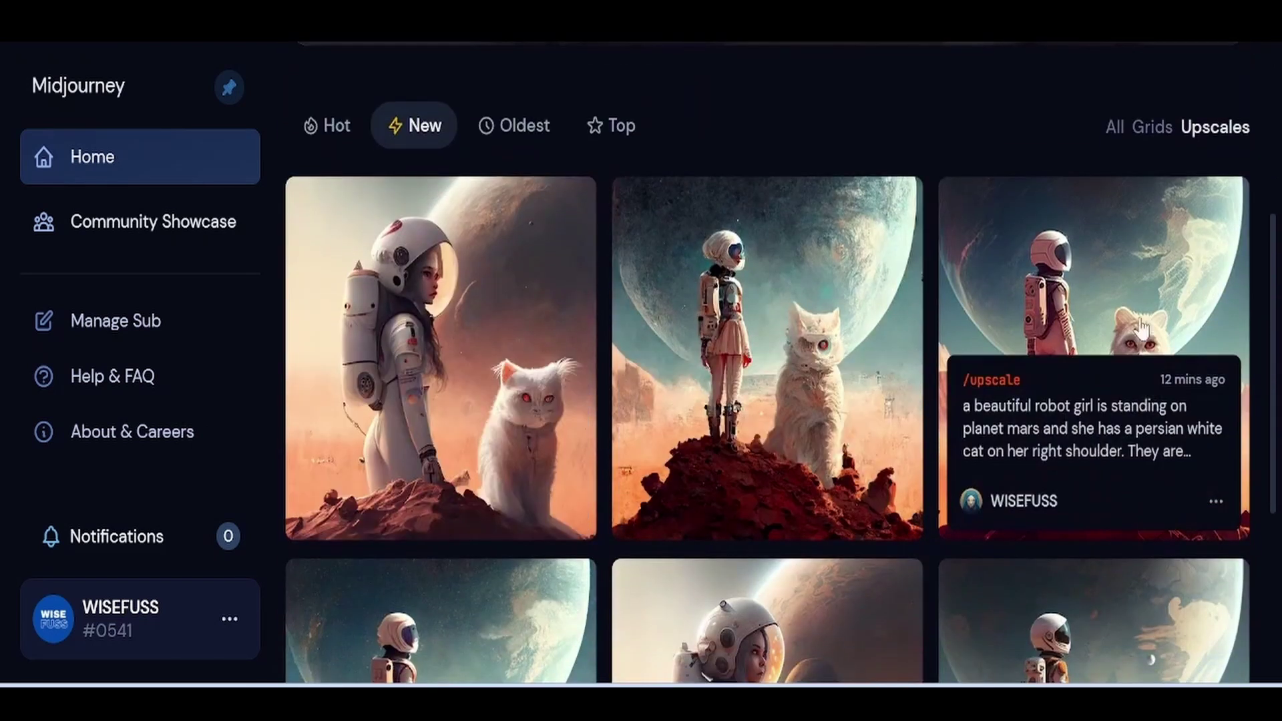
scroll(951, 492, down, 3)
scroll(469, 518, down, 2)
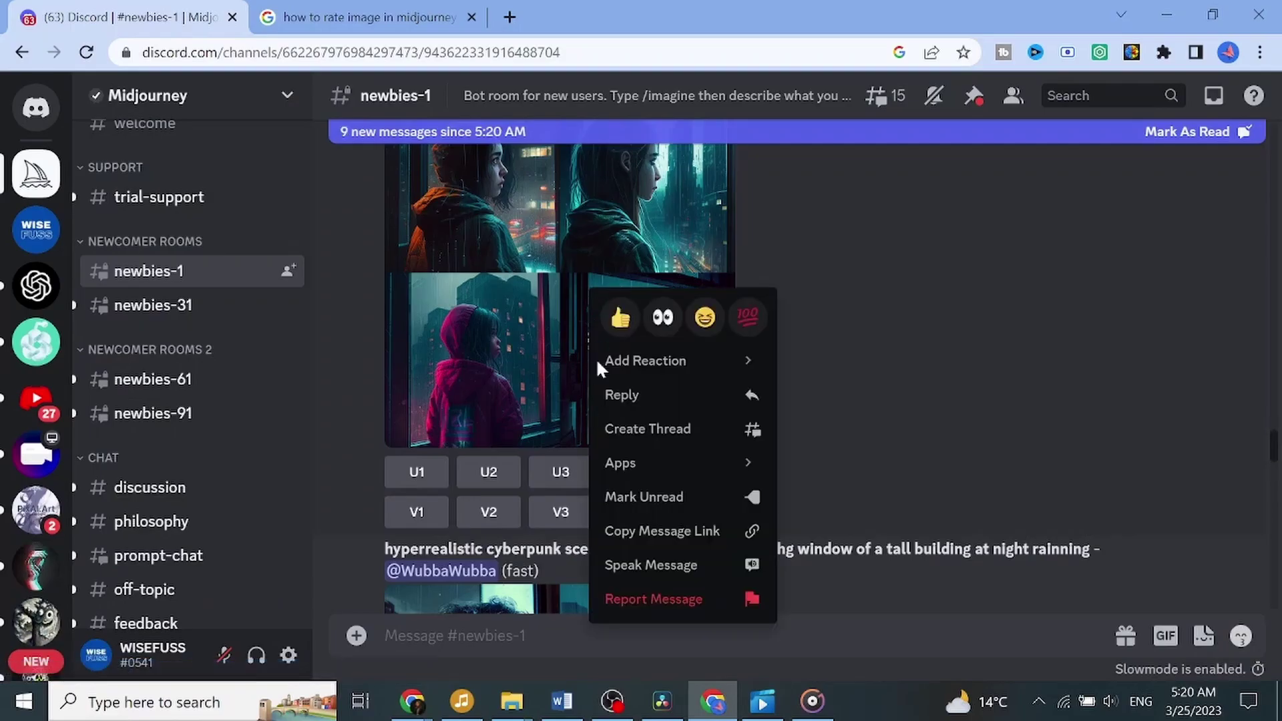
- React to the first cyberpunk window image grid in newbies-1 with thumbs up and to the next one with the 100 emoji
click(621, 319)
scroll(651, 327, down, 5)
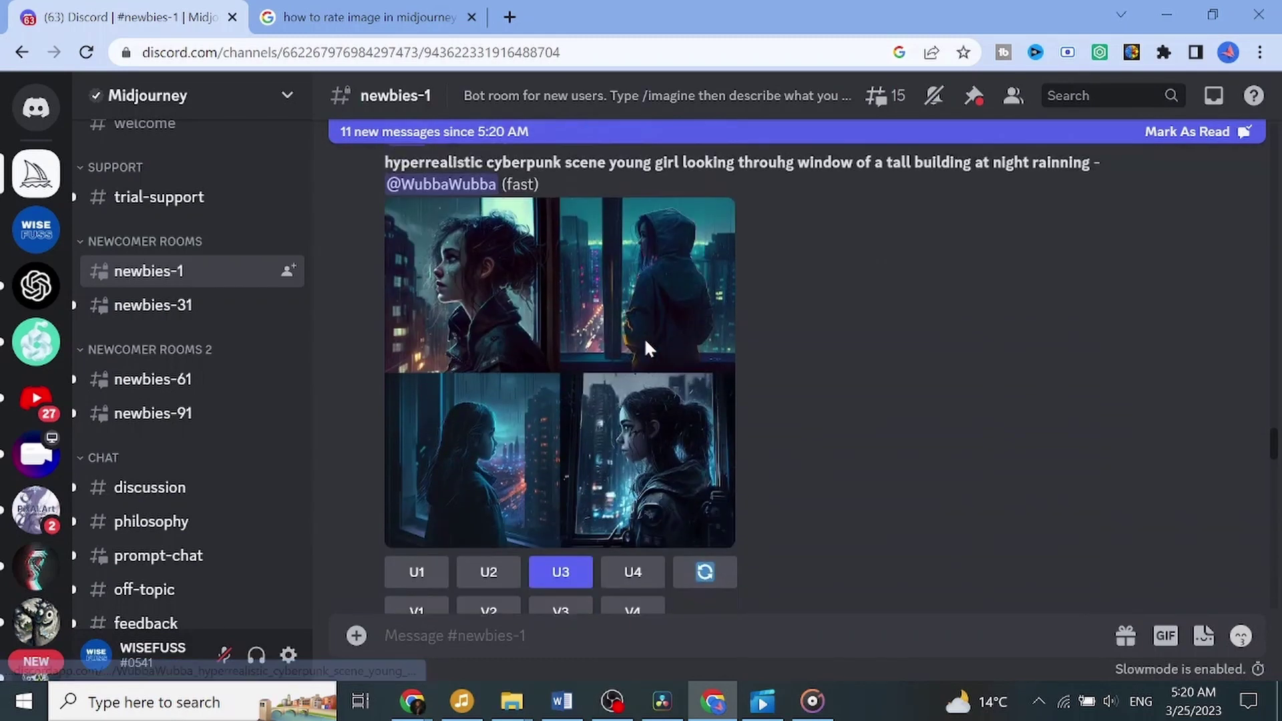
right_click(534, 337)
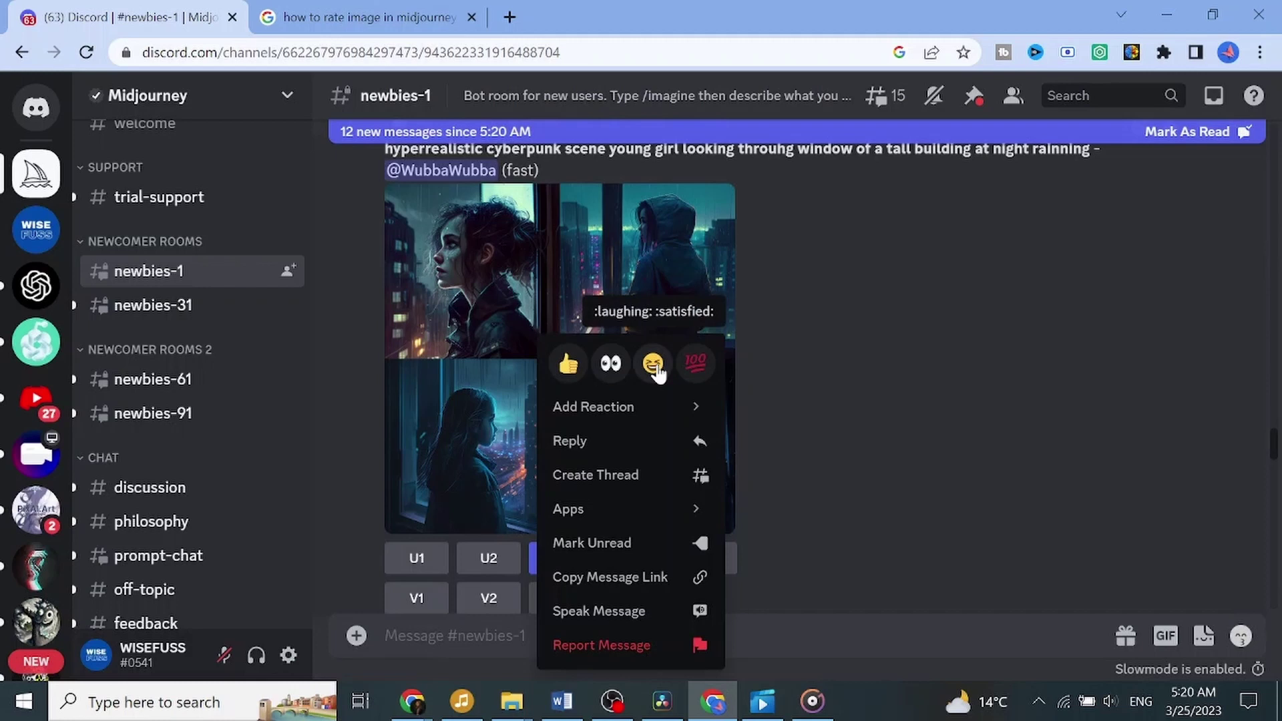
click(694, 364)
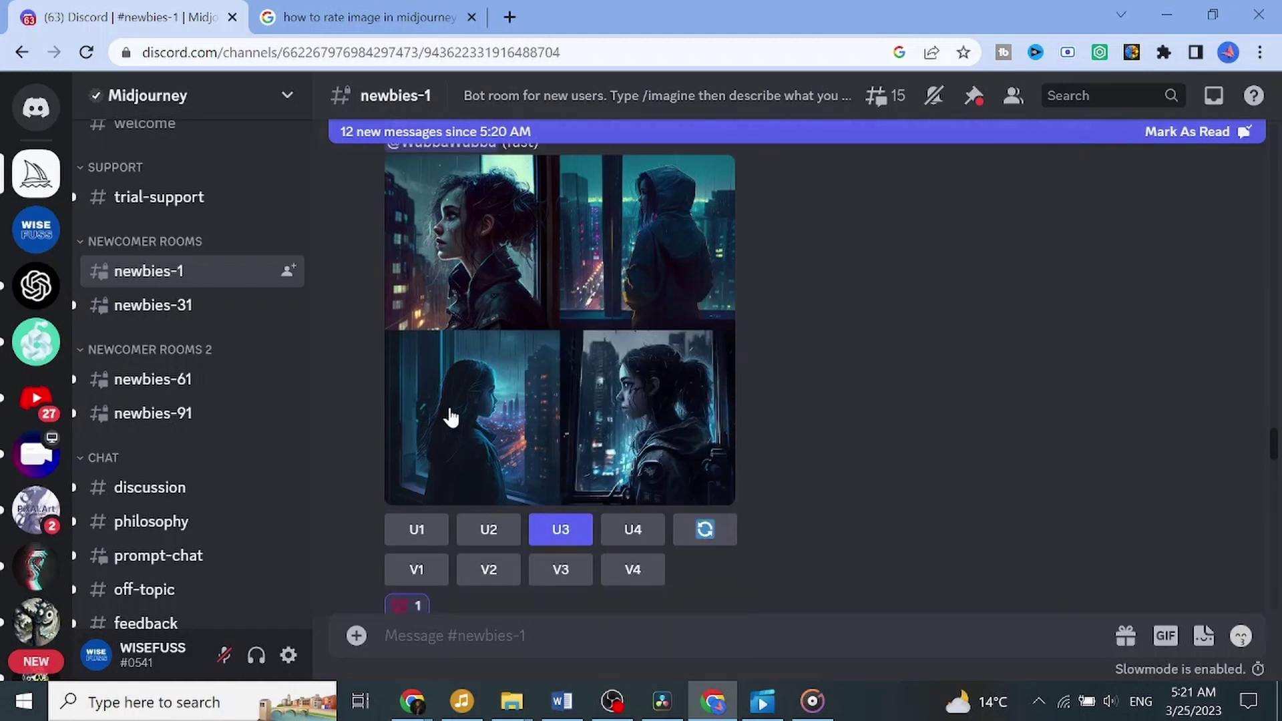
- Add an eyes reaction to the upscaled image of the modern house with round openings in a garden
scroll(452, 415, down, 10)
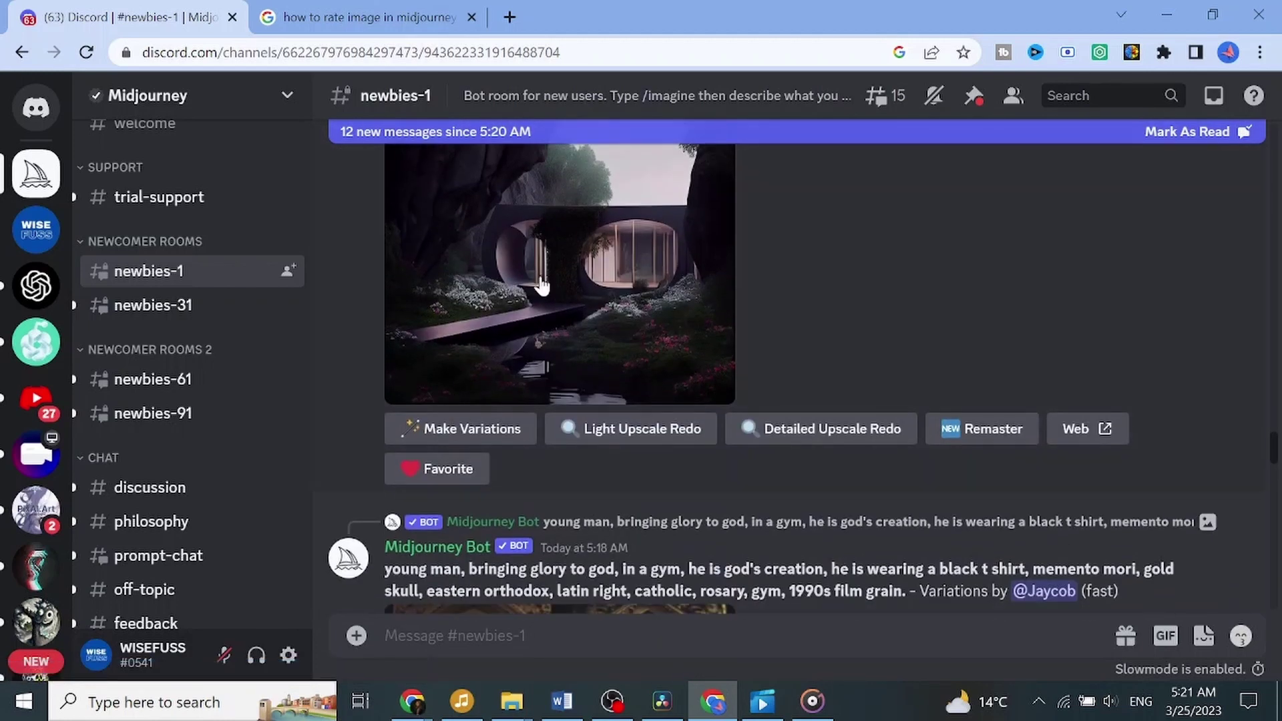
right_click(540, 275)
click(654, 305)
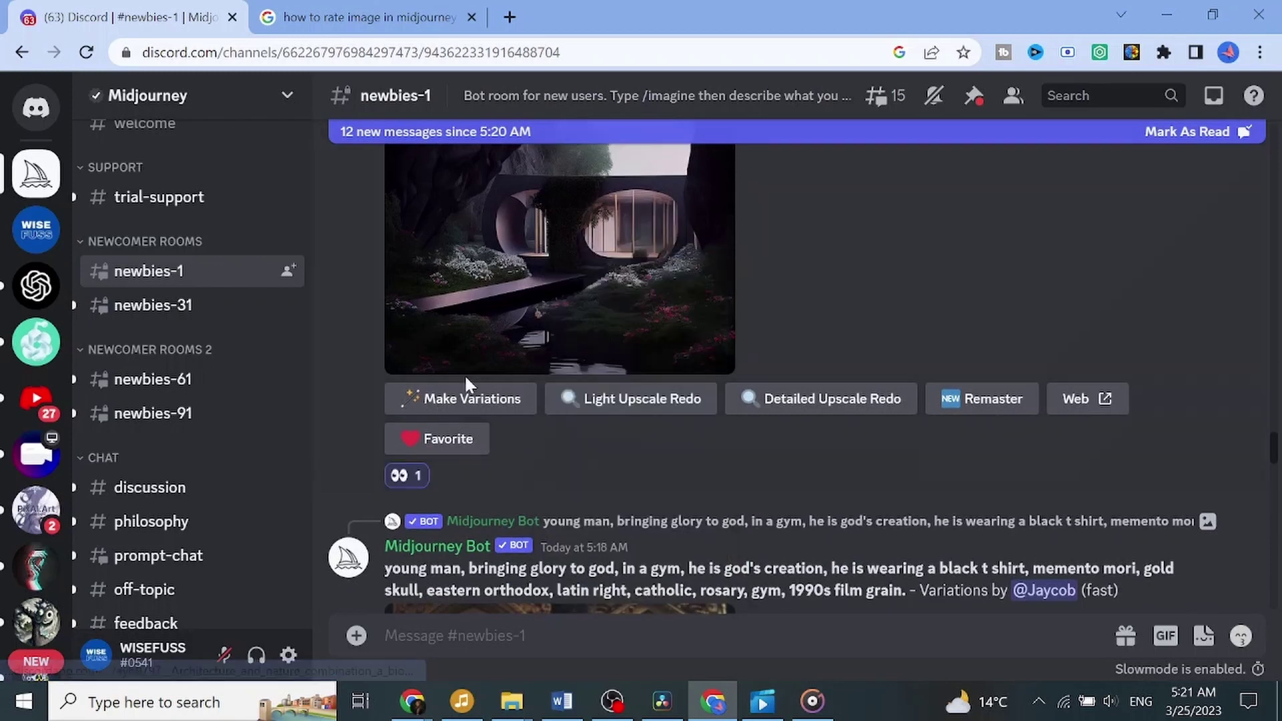
- Add a thumbsup reaction to the variations grid of the young man in the black skull T-shirt
scroll(450, 418, down, 5)
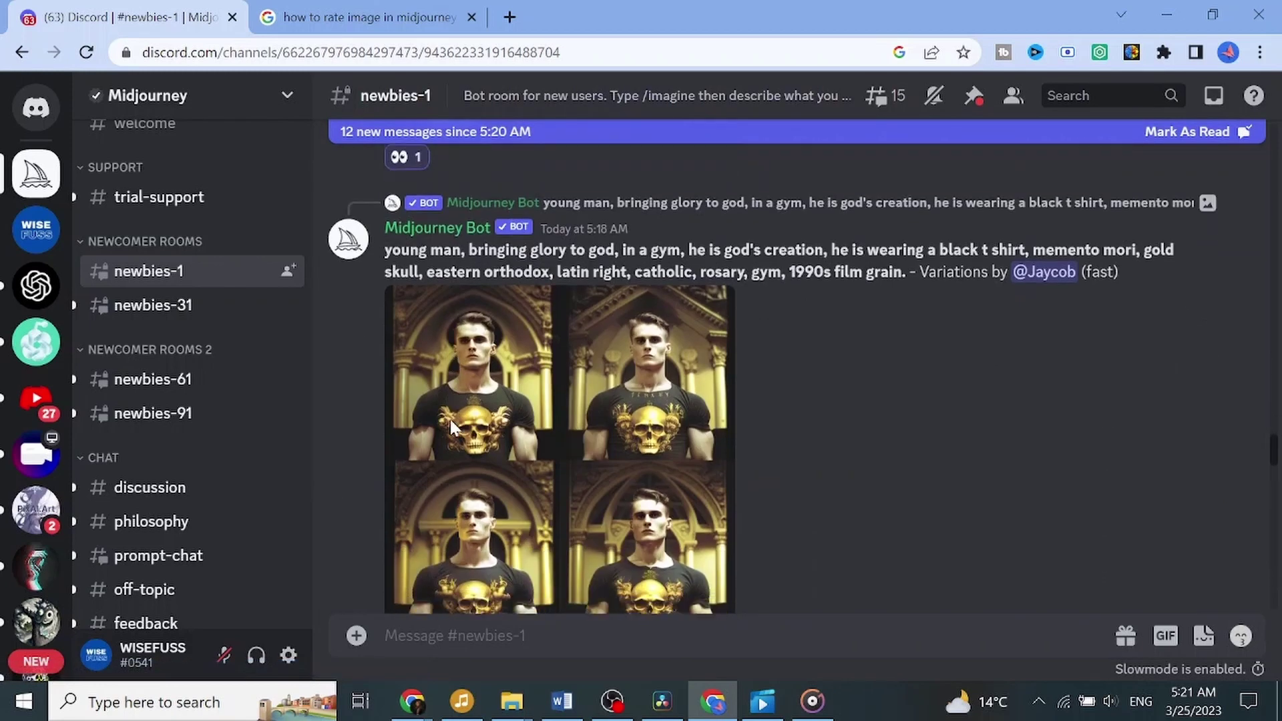
scroll(450, 420, down, 3)
right_click(513, 324)
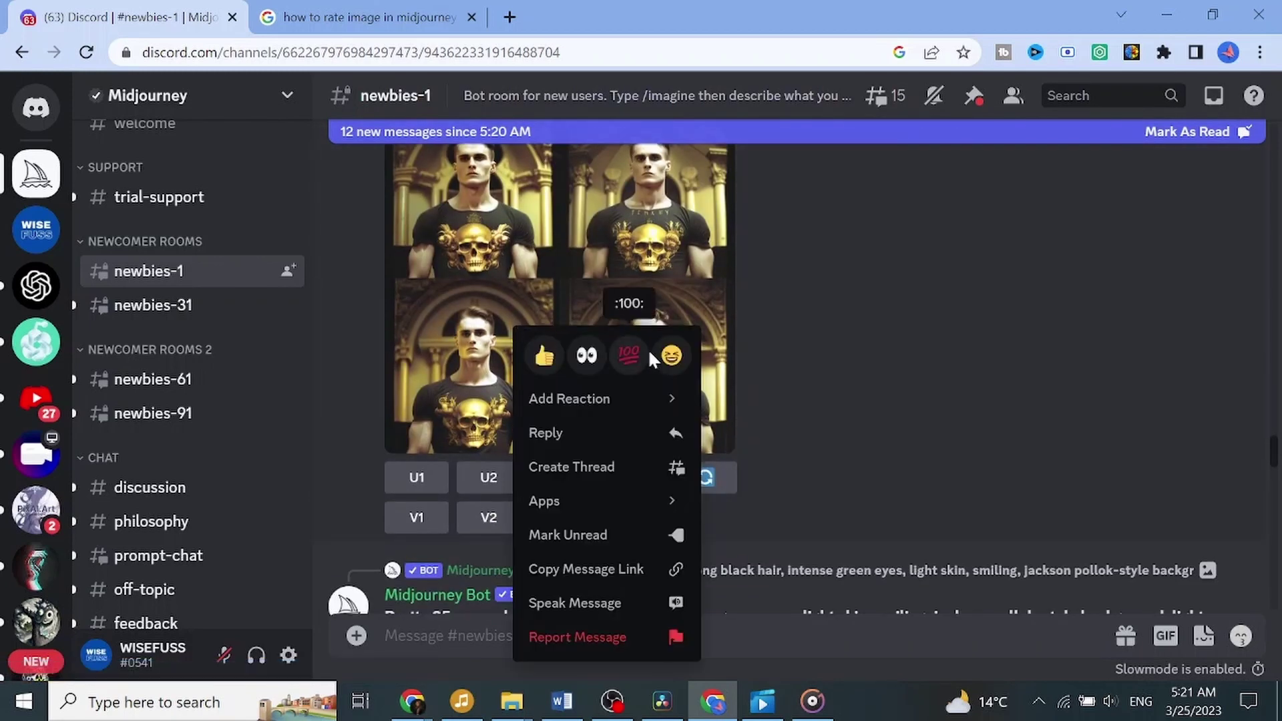
mouse_move(664, 402)
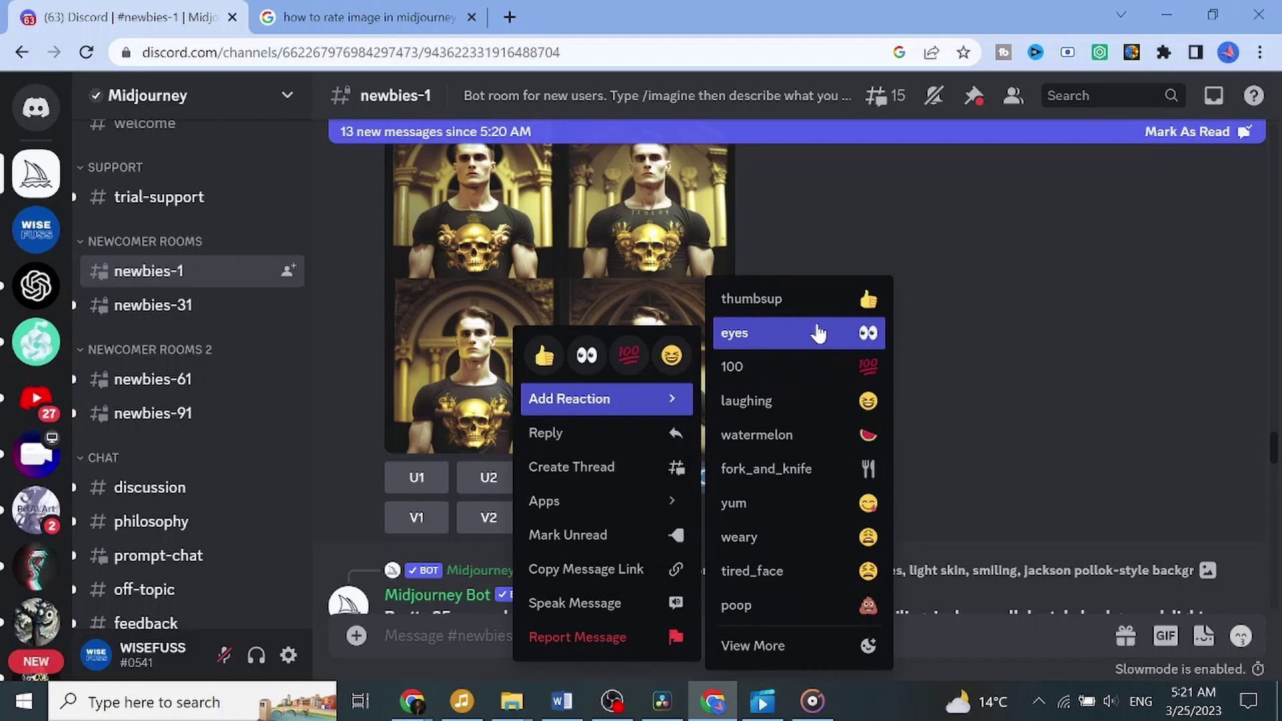
click(823, 303)
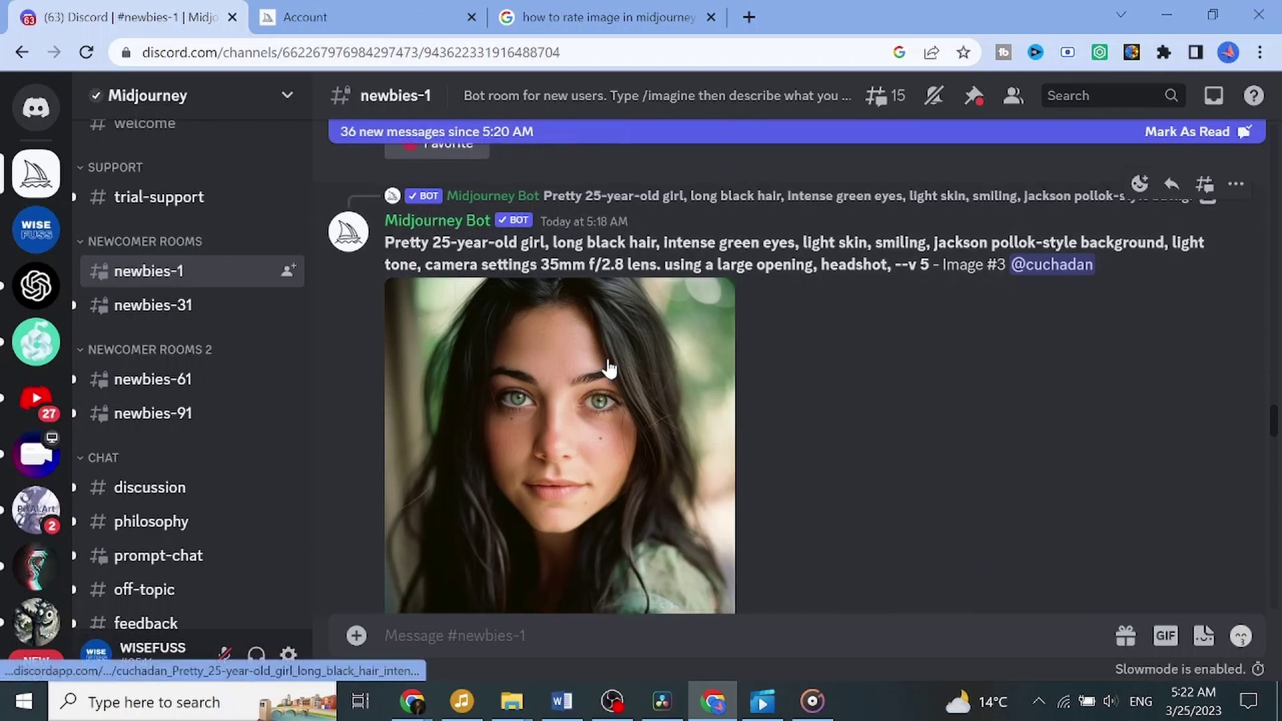
- Open Image #4 of the "Pretty 25-year-old girl" prompt in the browser and save it as a PNG image
scroll(604, 368, down, 1)
scroll(549, 372, down, 10)
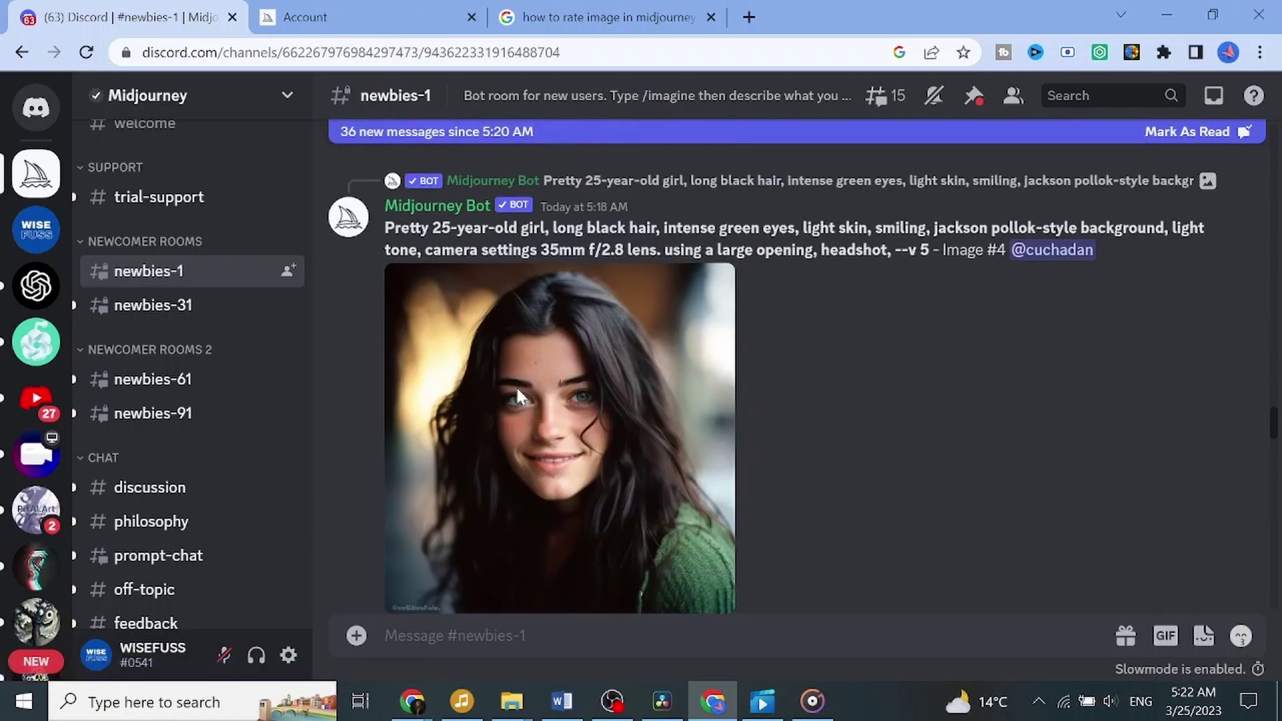
click(557, 289)
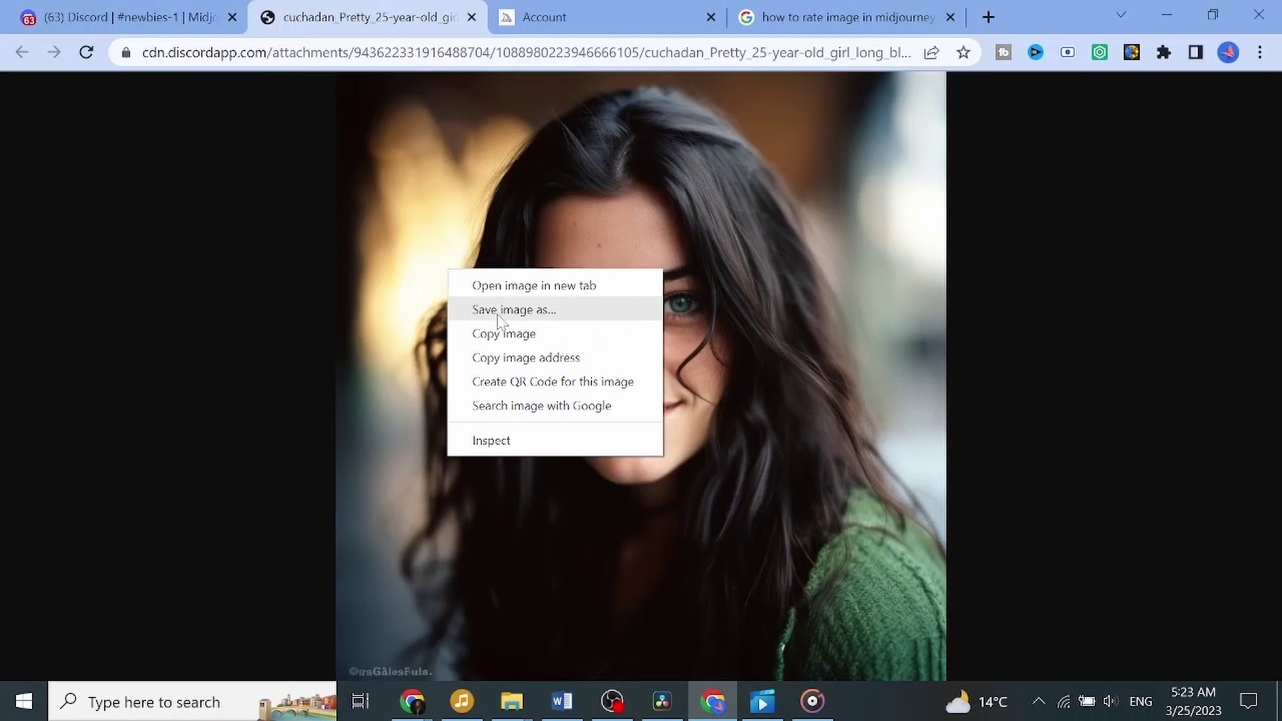
click(502, 311)
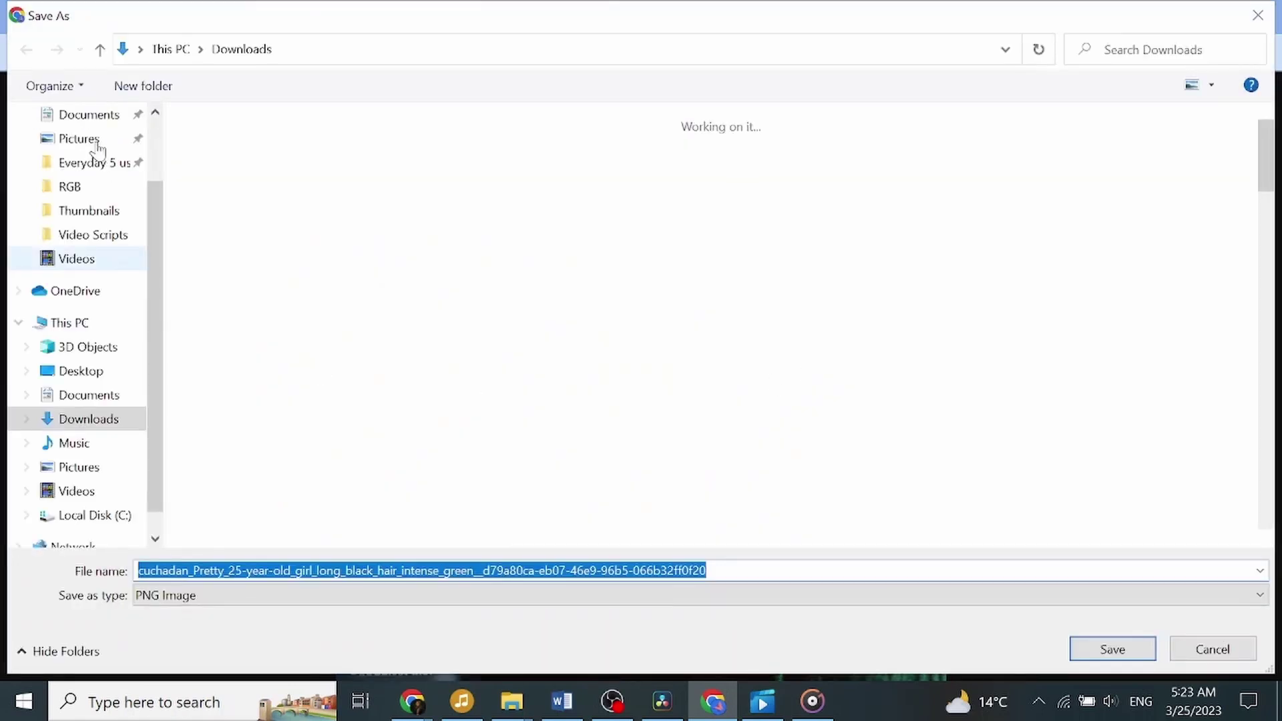
click(1112, 649)
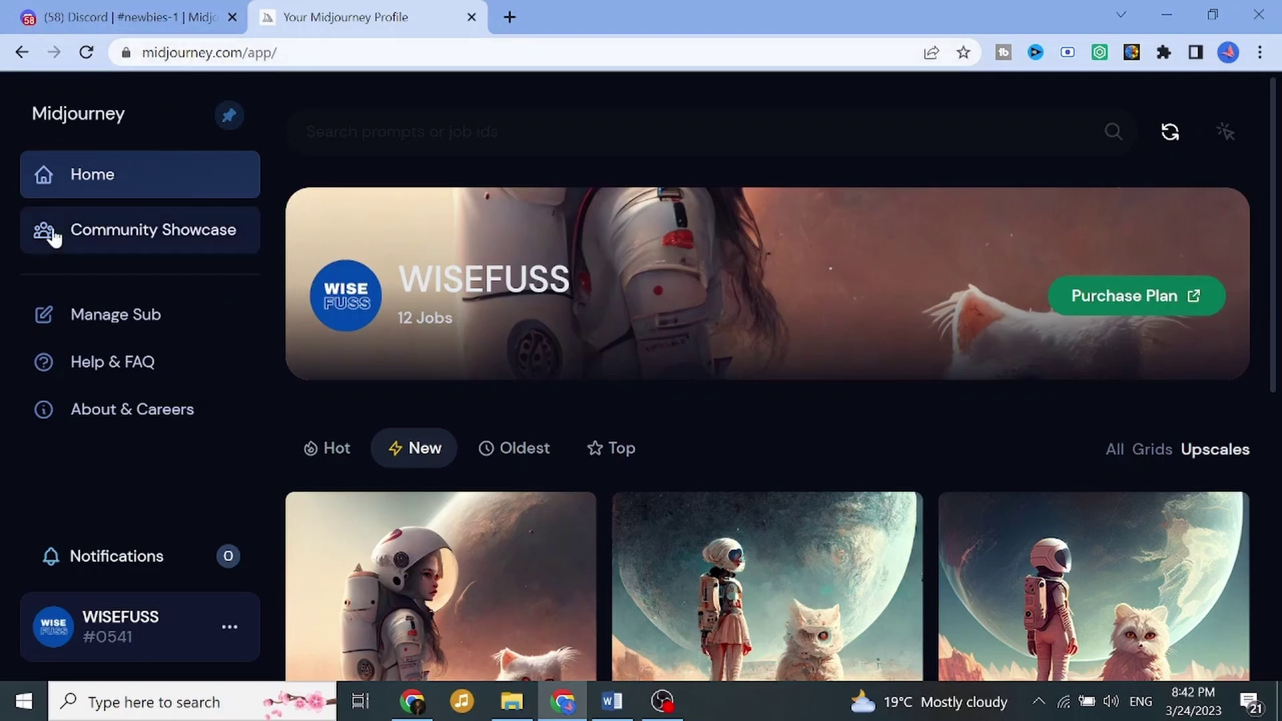
- Open the Midjourney subscription page and compare the yearly-billed prices and features of the Basic, Standard and Pro plans
click(136, 334)
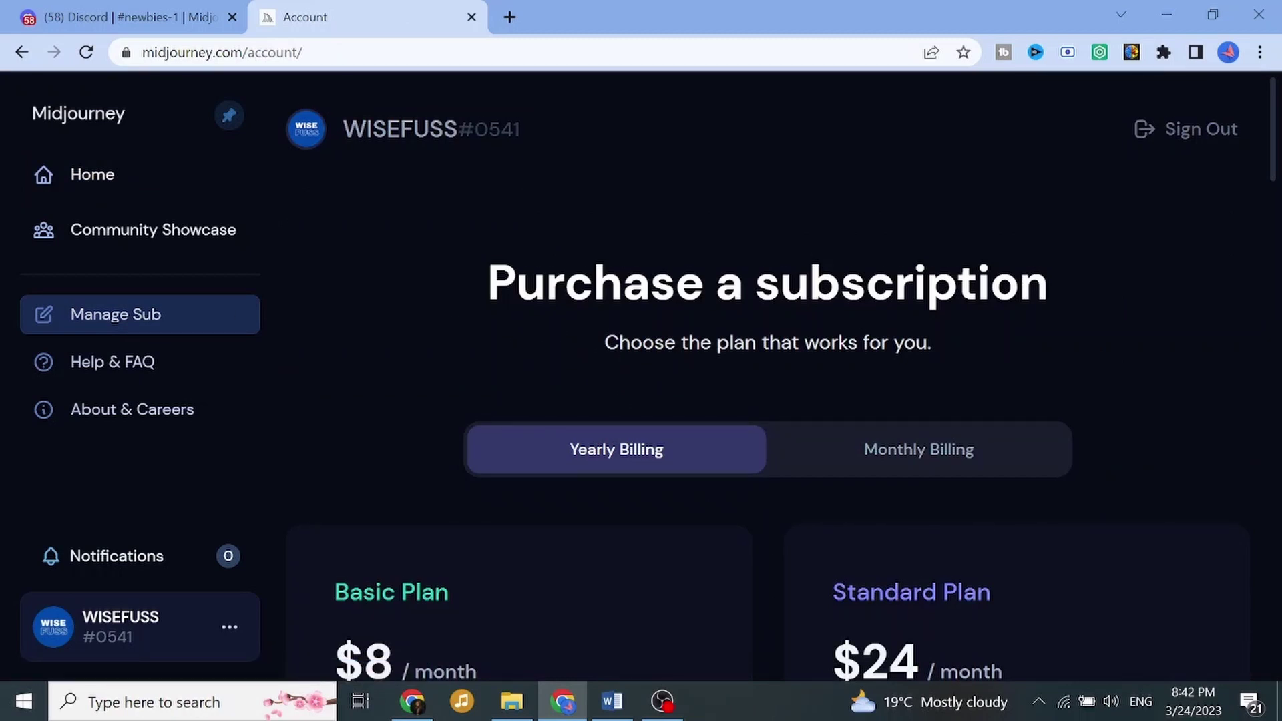
scroll(498, 314, down, 4)
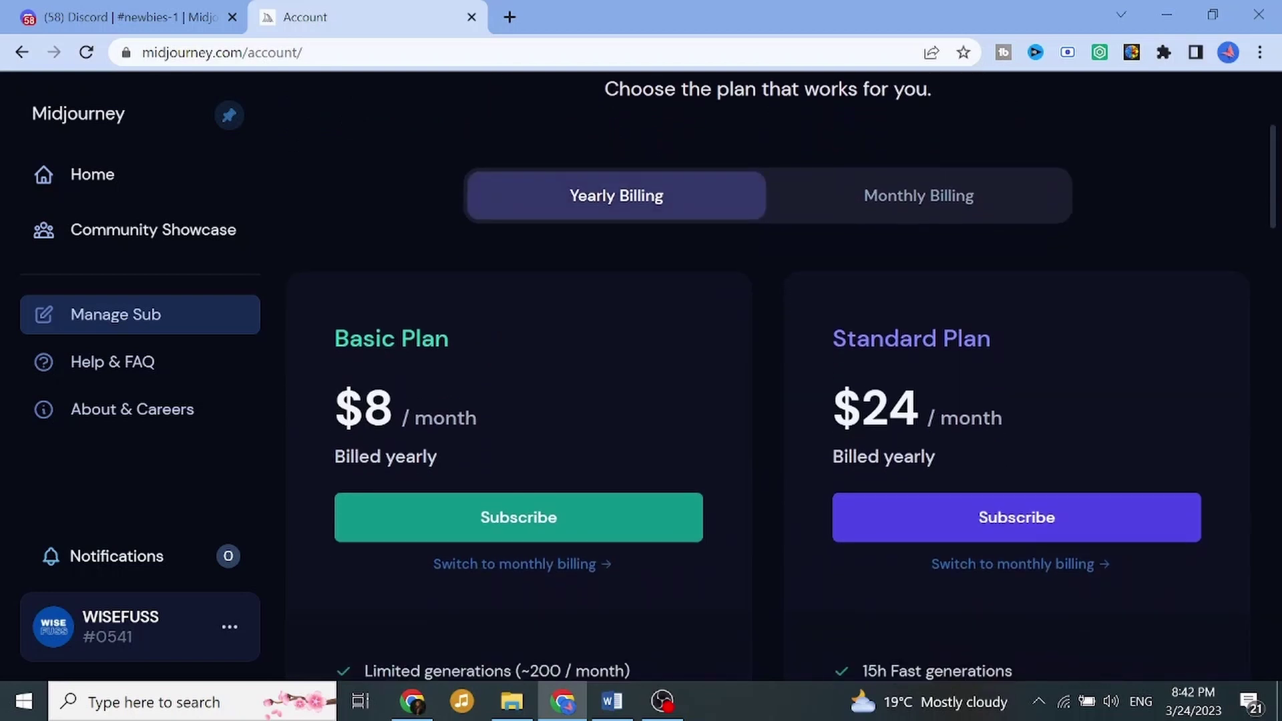
scroll(721, 385, down, 9)
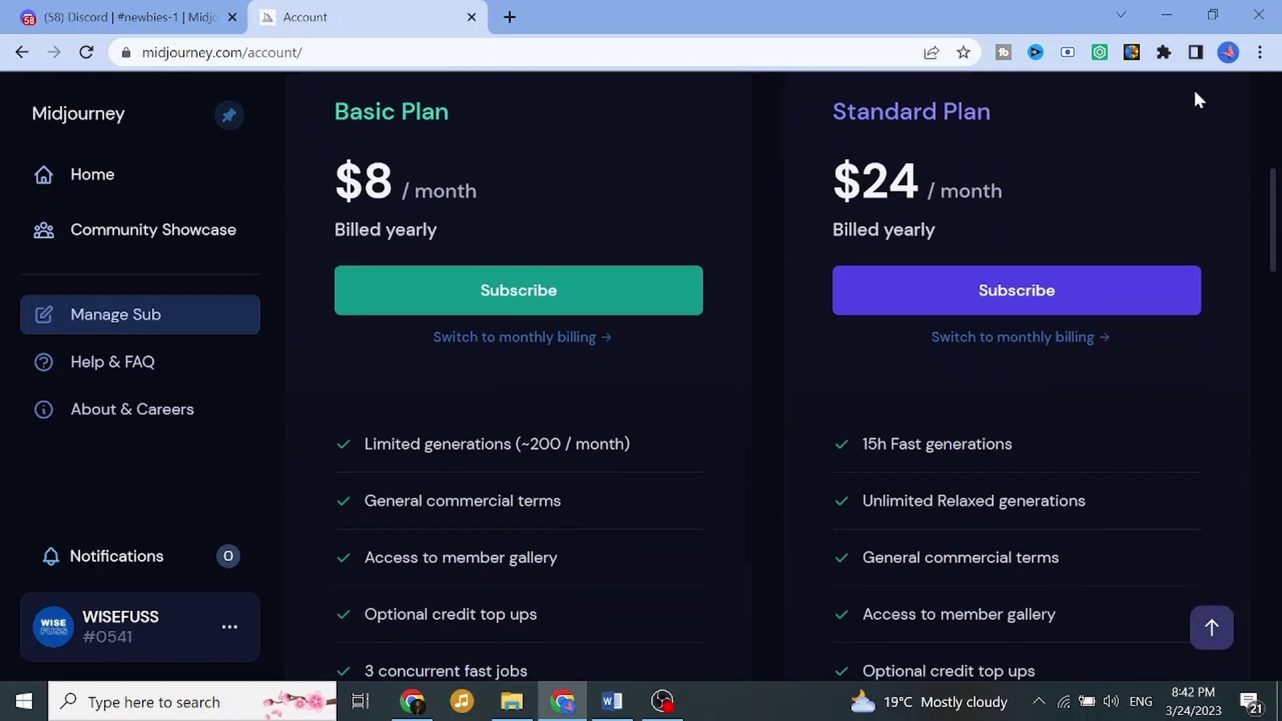
scroll(482, 375, down, 3)
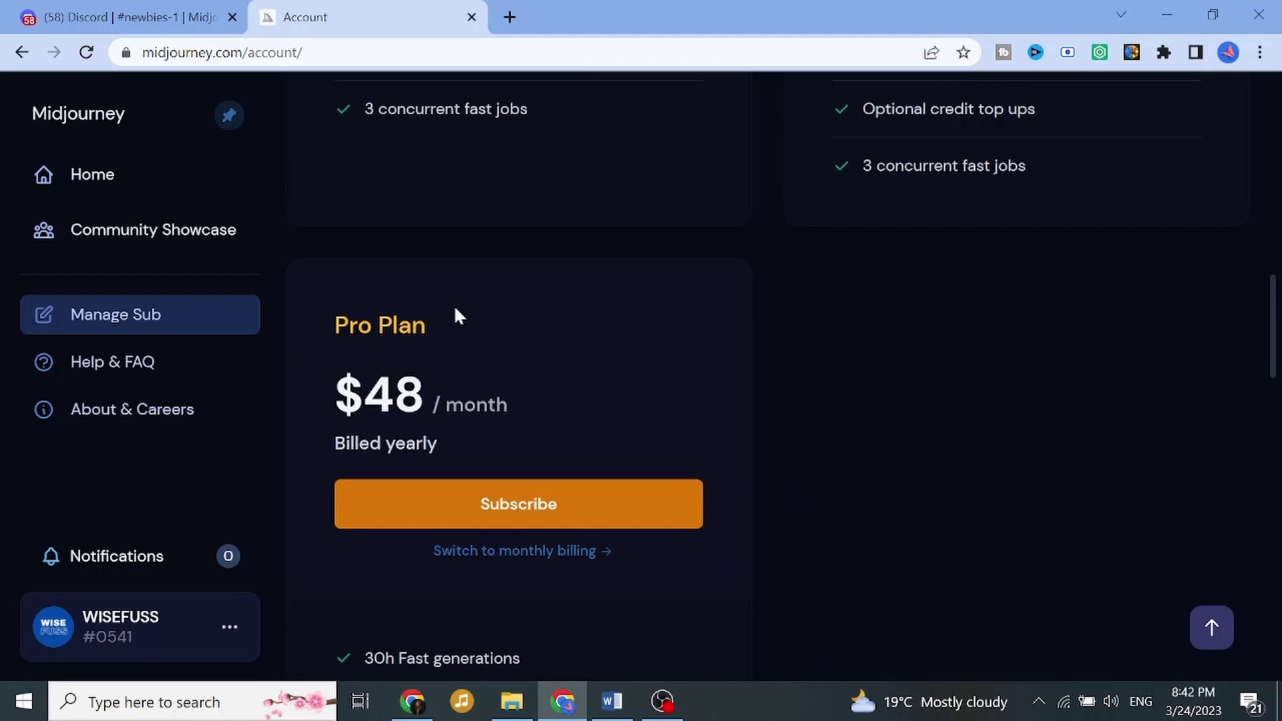
scroll(816, 313, up, 9)
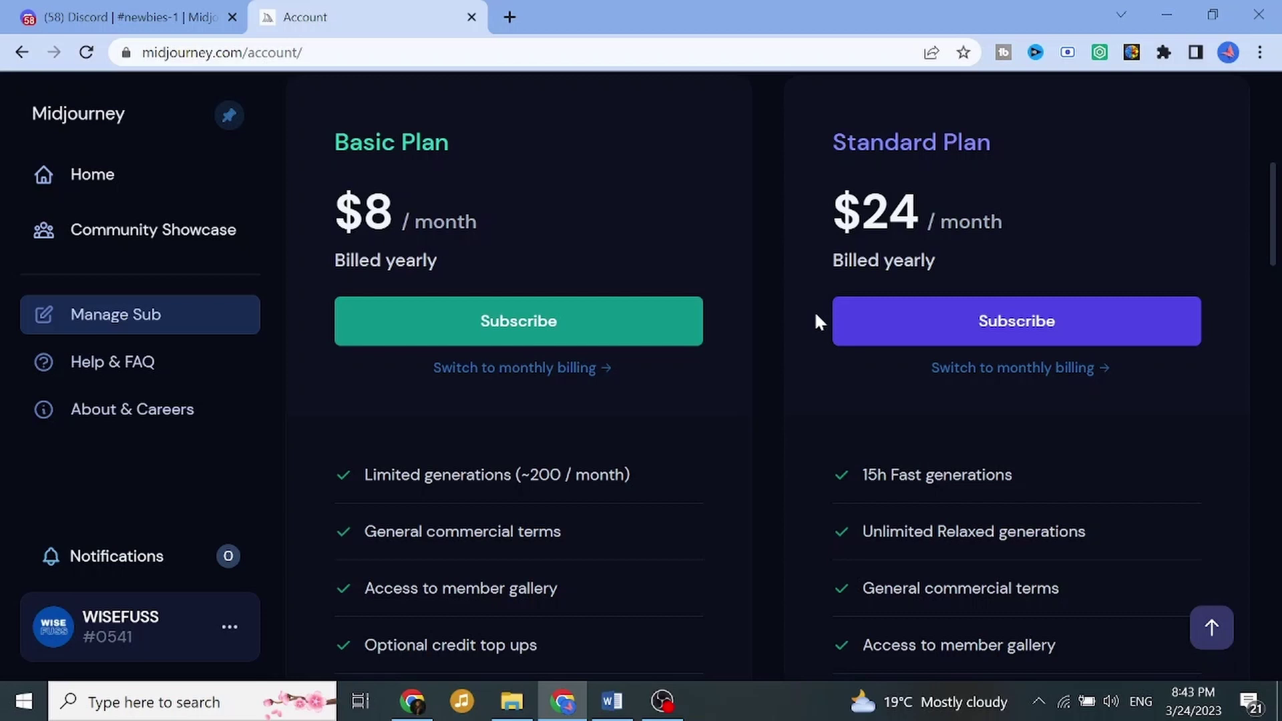
scroll(815, 315, down, 1)
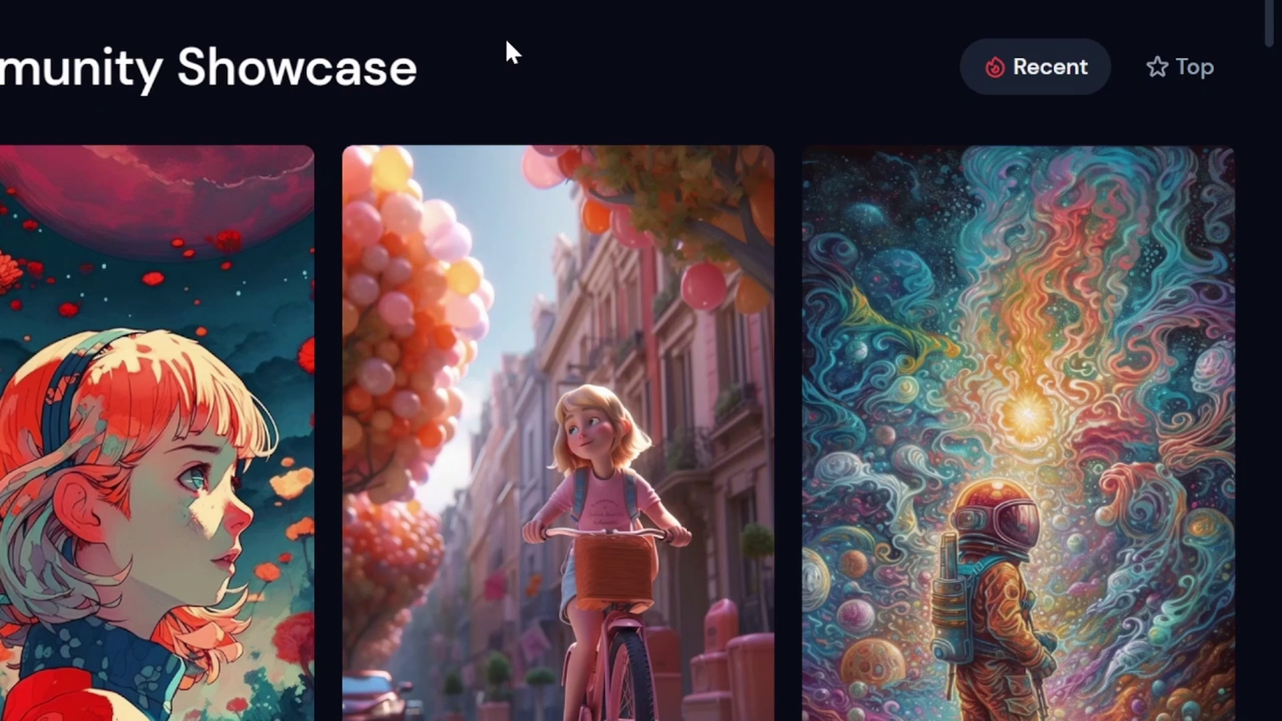
- Browse the recent images in the Community Showcase gallery for examples of different styles
scroll(505, 51, down, 5)
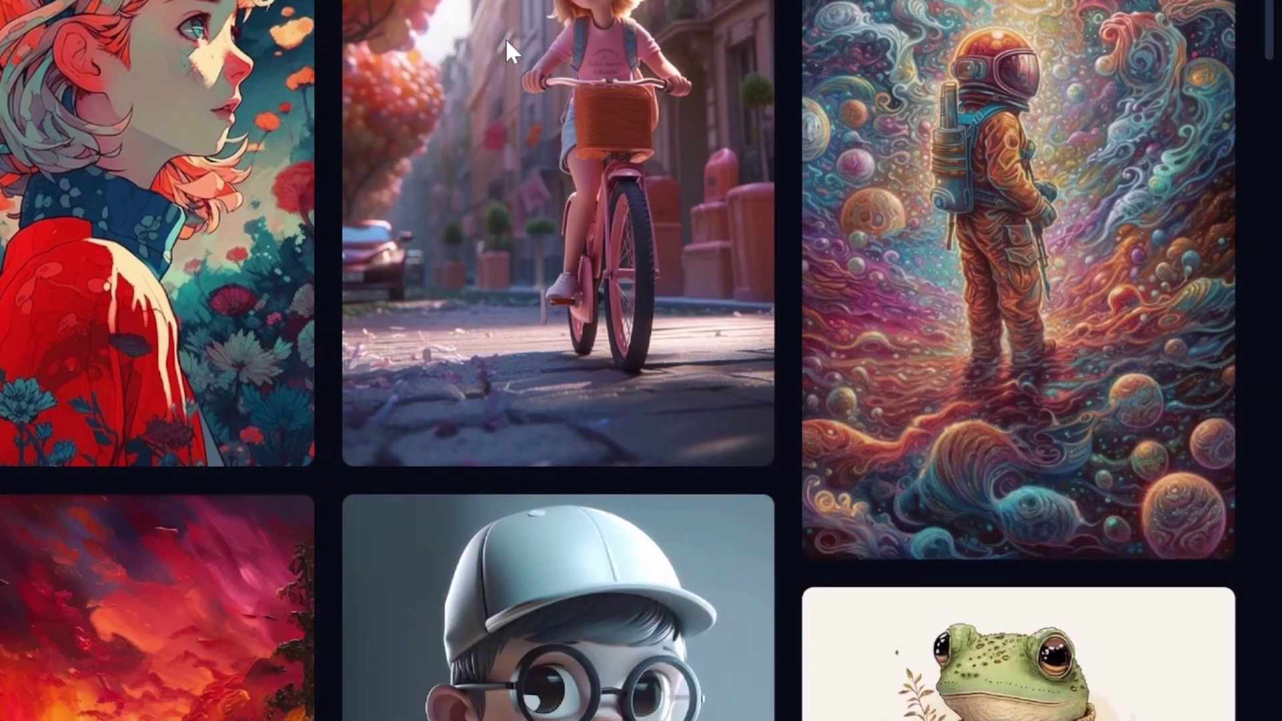
scroll(506, 38, down, 7)
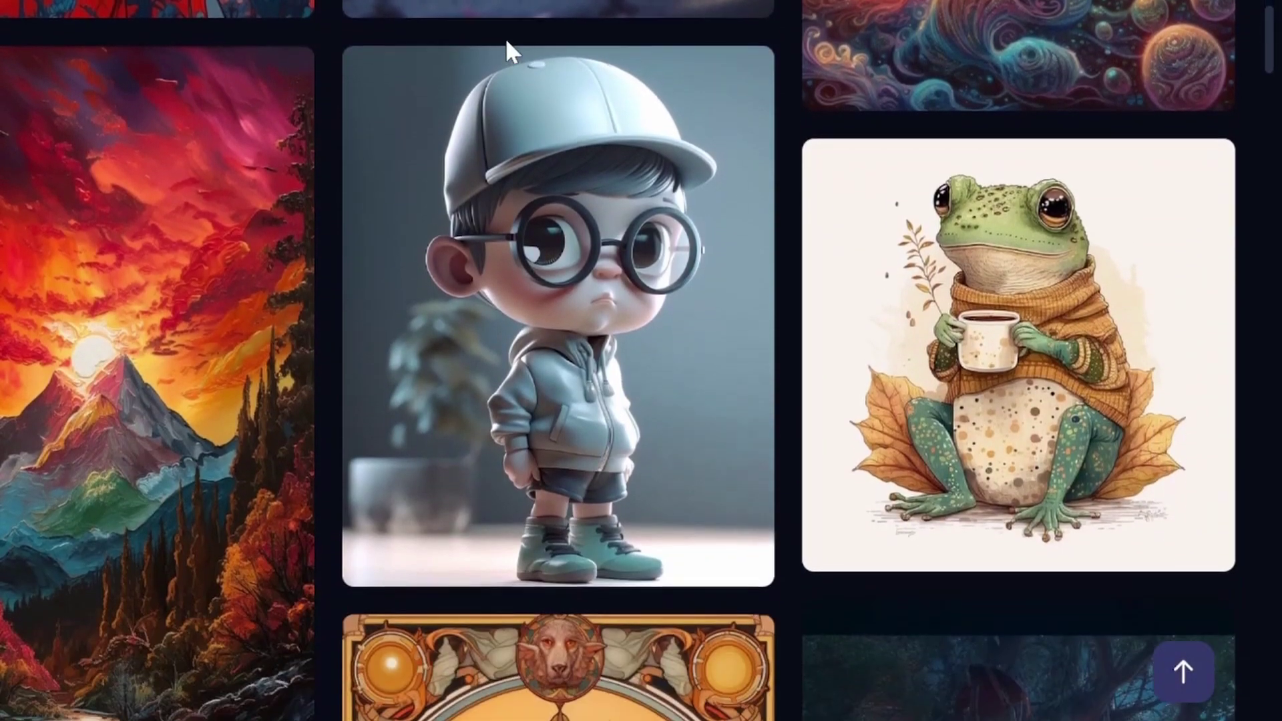
scroll(506, 51, down, 5)
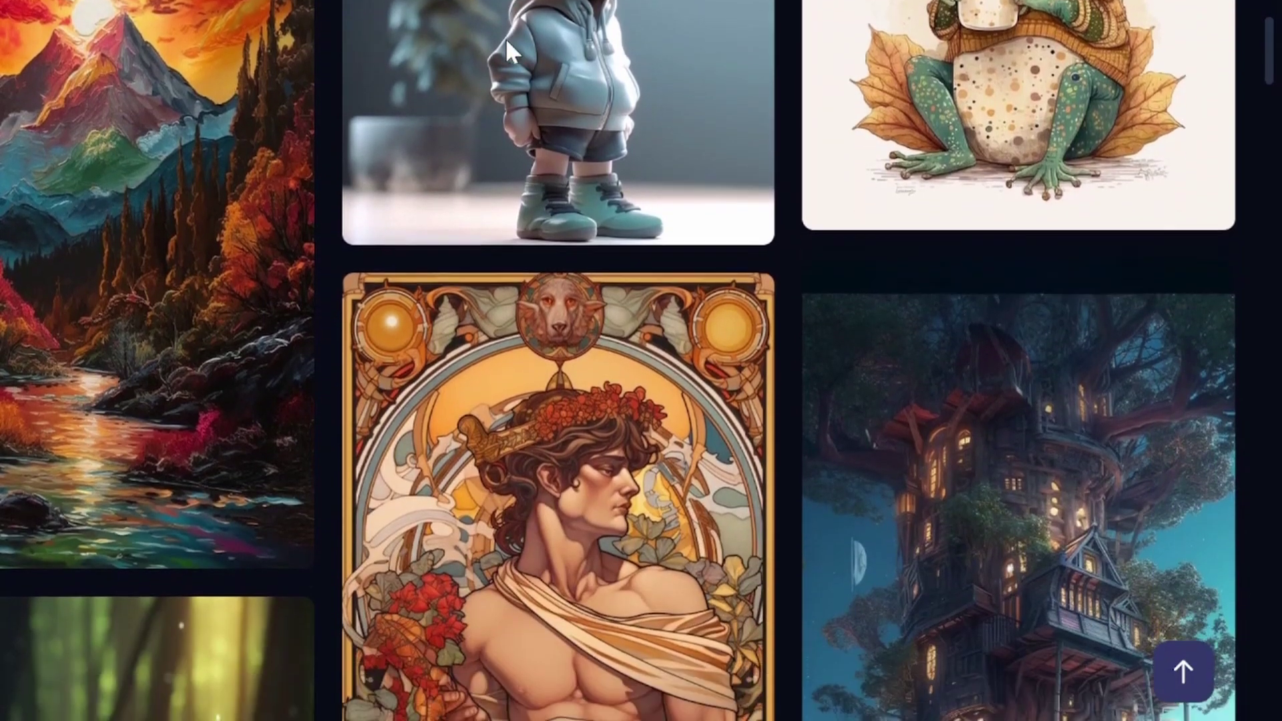
scroll(506, 38, down, 8)
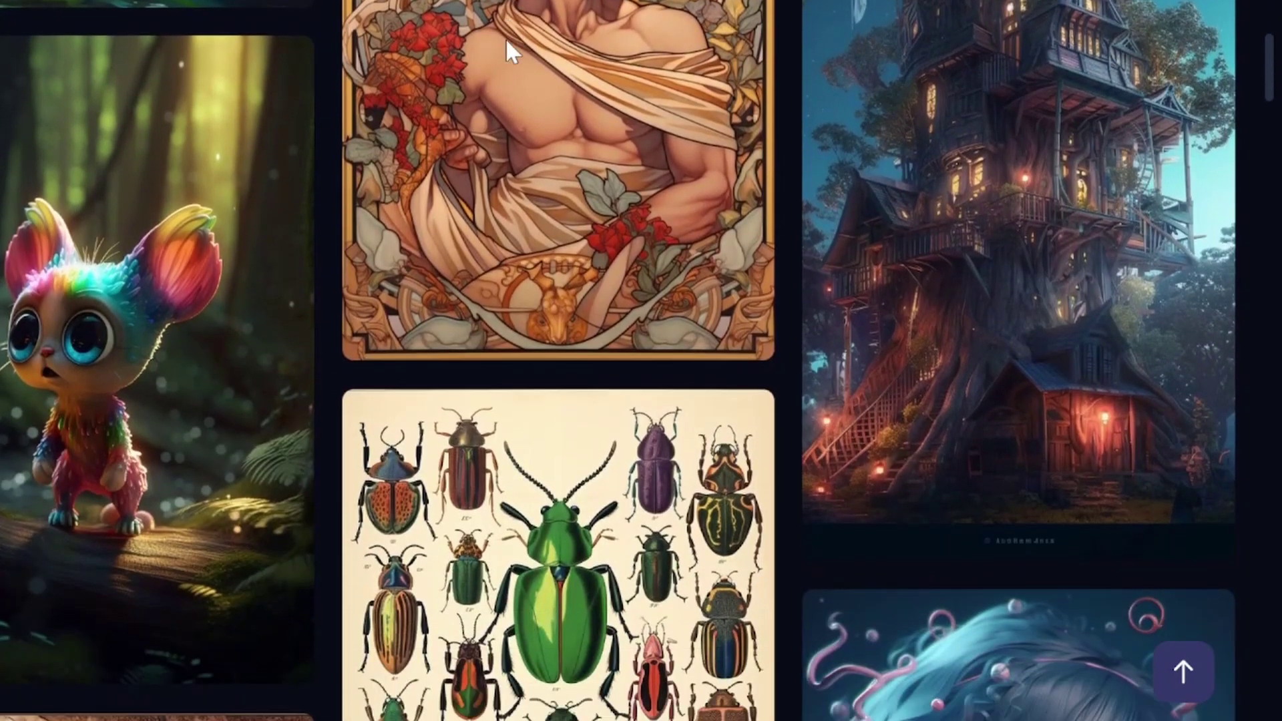
scroll(506, 38, down, 8)
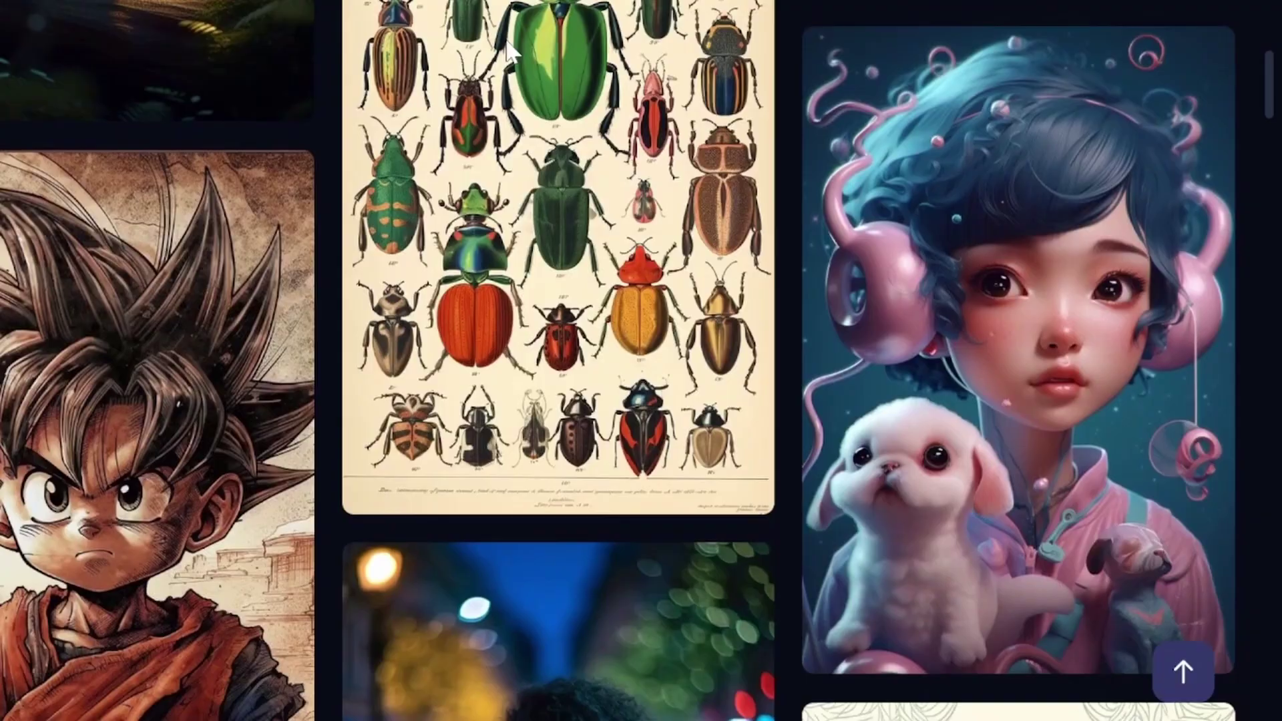
scroll(506, 47, down, 7)
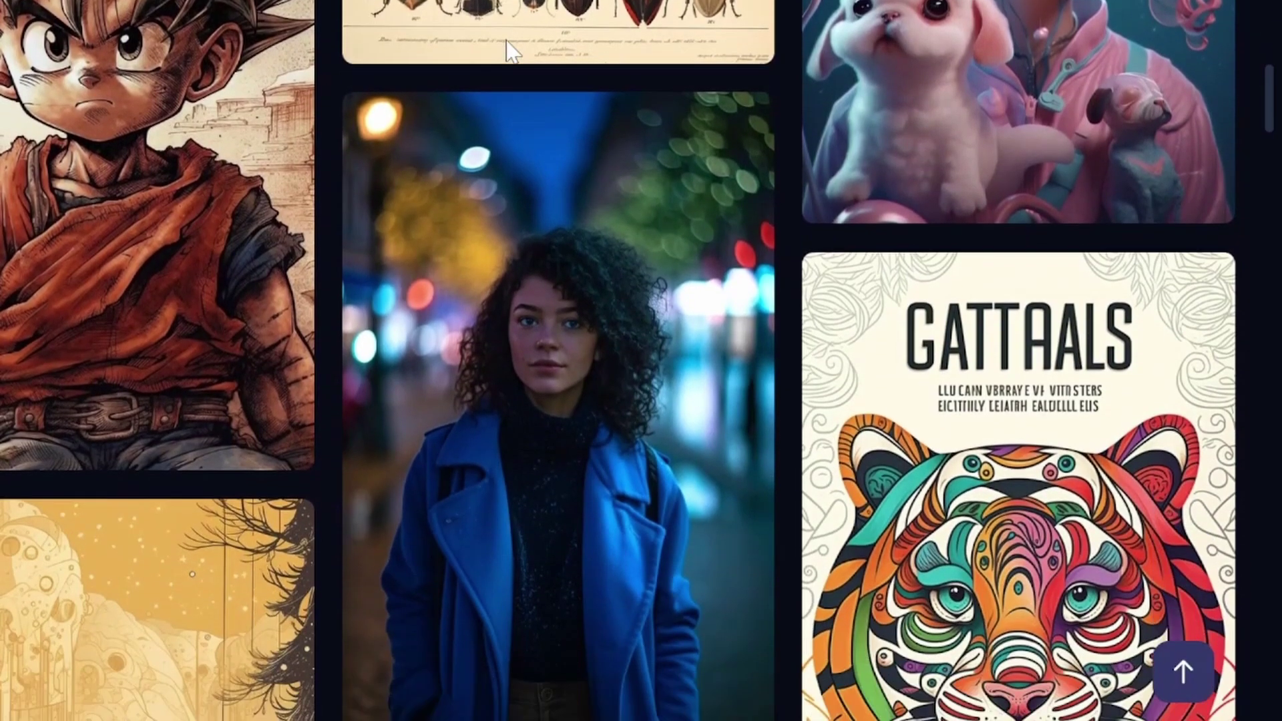